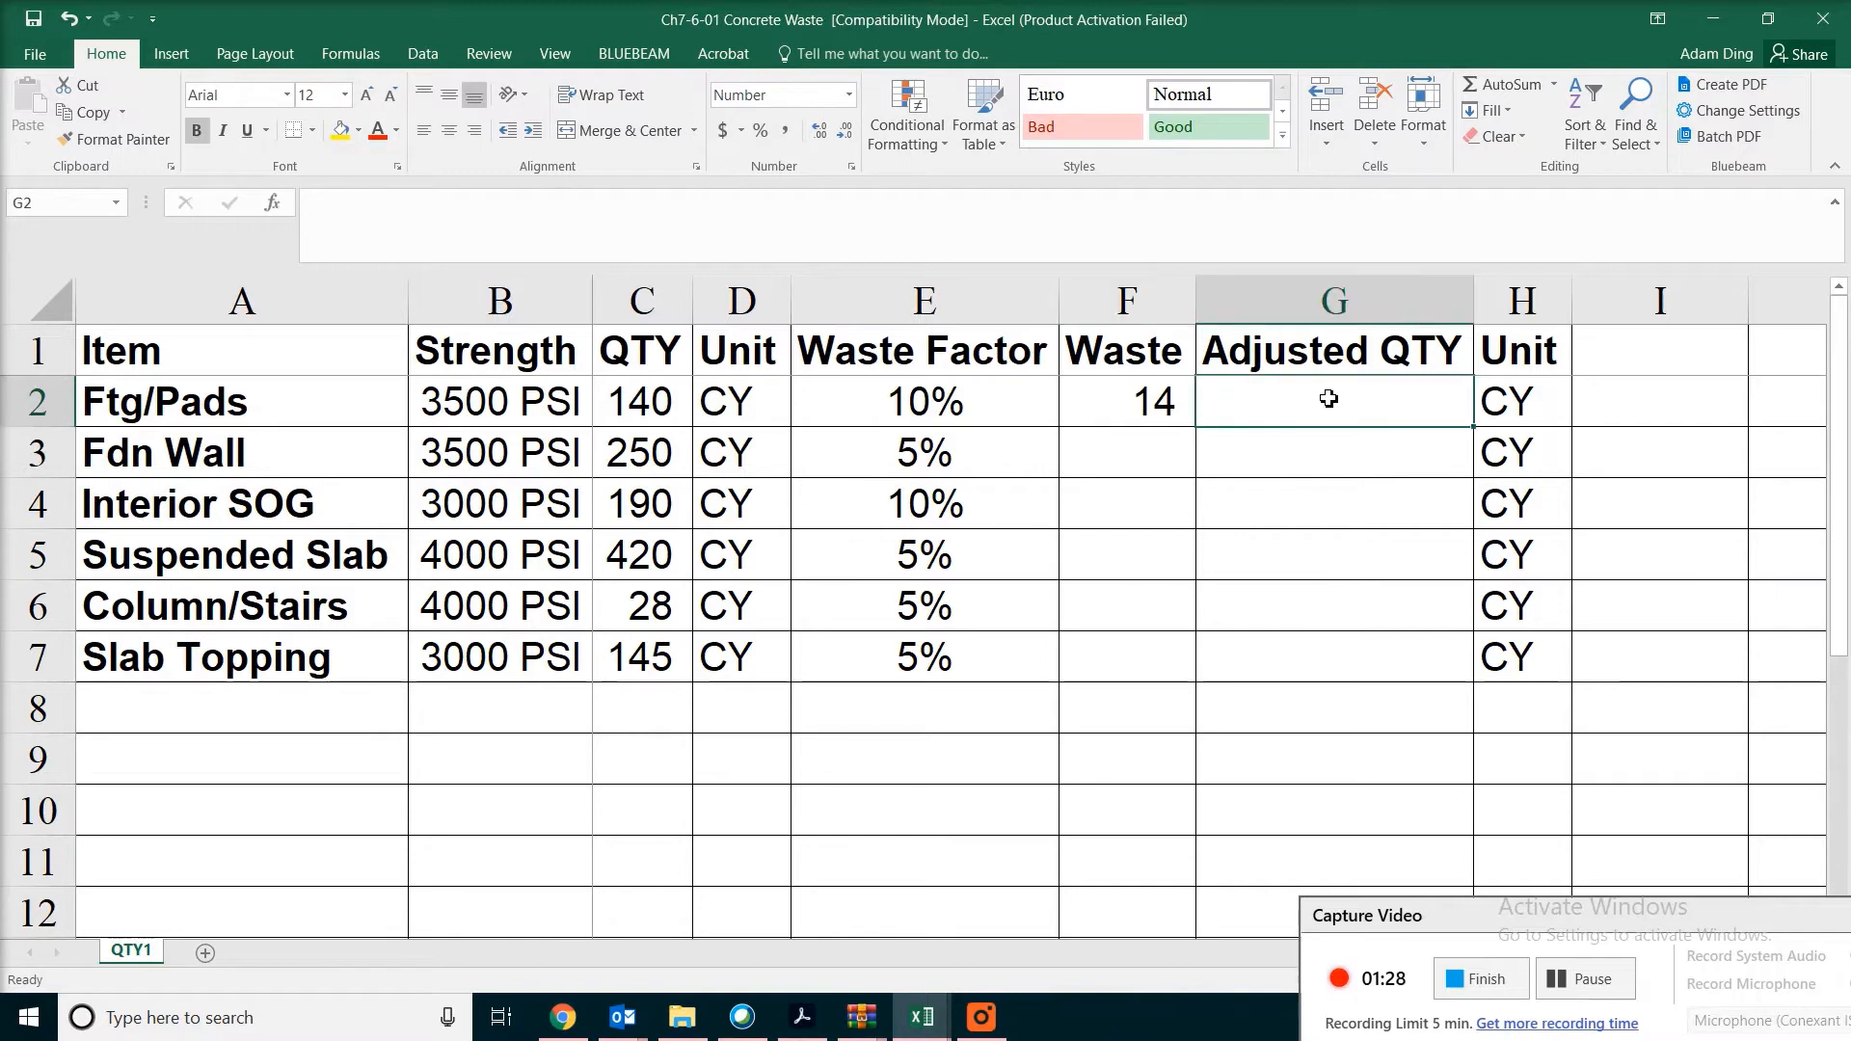
Enter =C2+F2 as the Ftg/Pads adjusted quantity in G2, and fill the Waste and Adjusted QTY formulas down through row 7
type("=")
left_click(638, 398)
type("+")
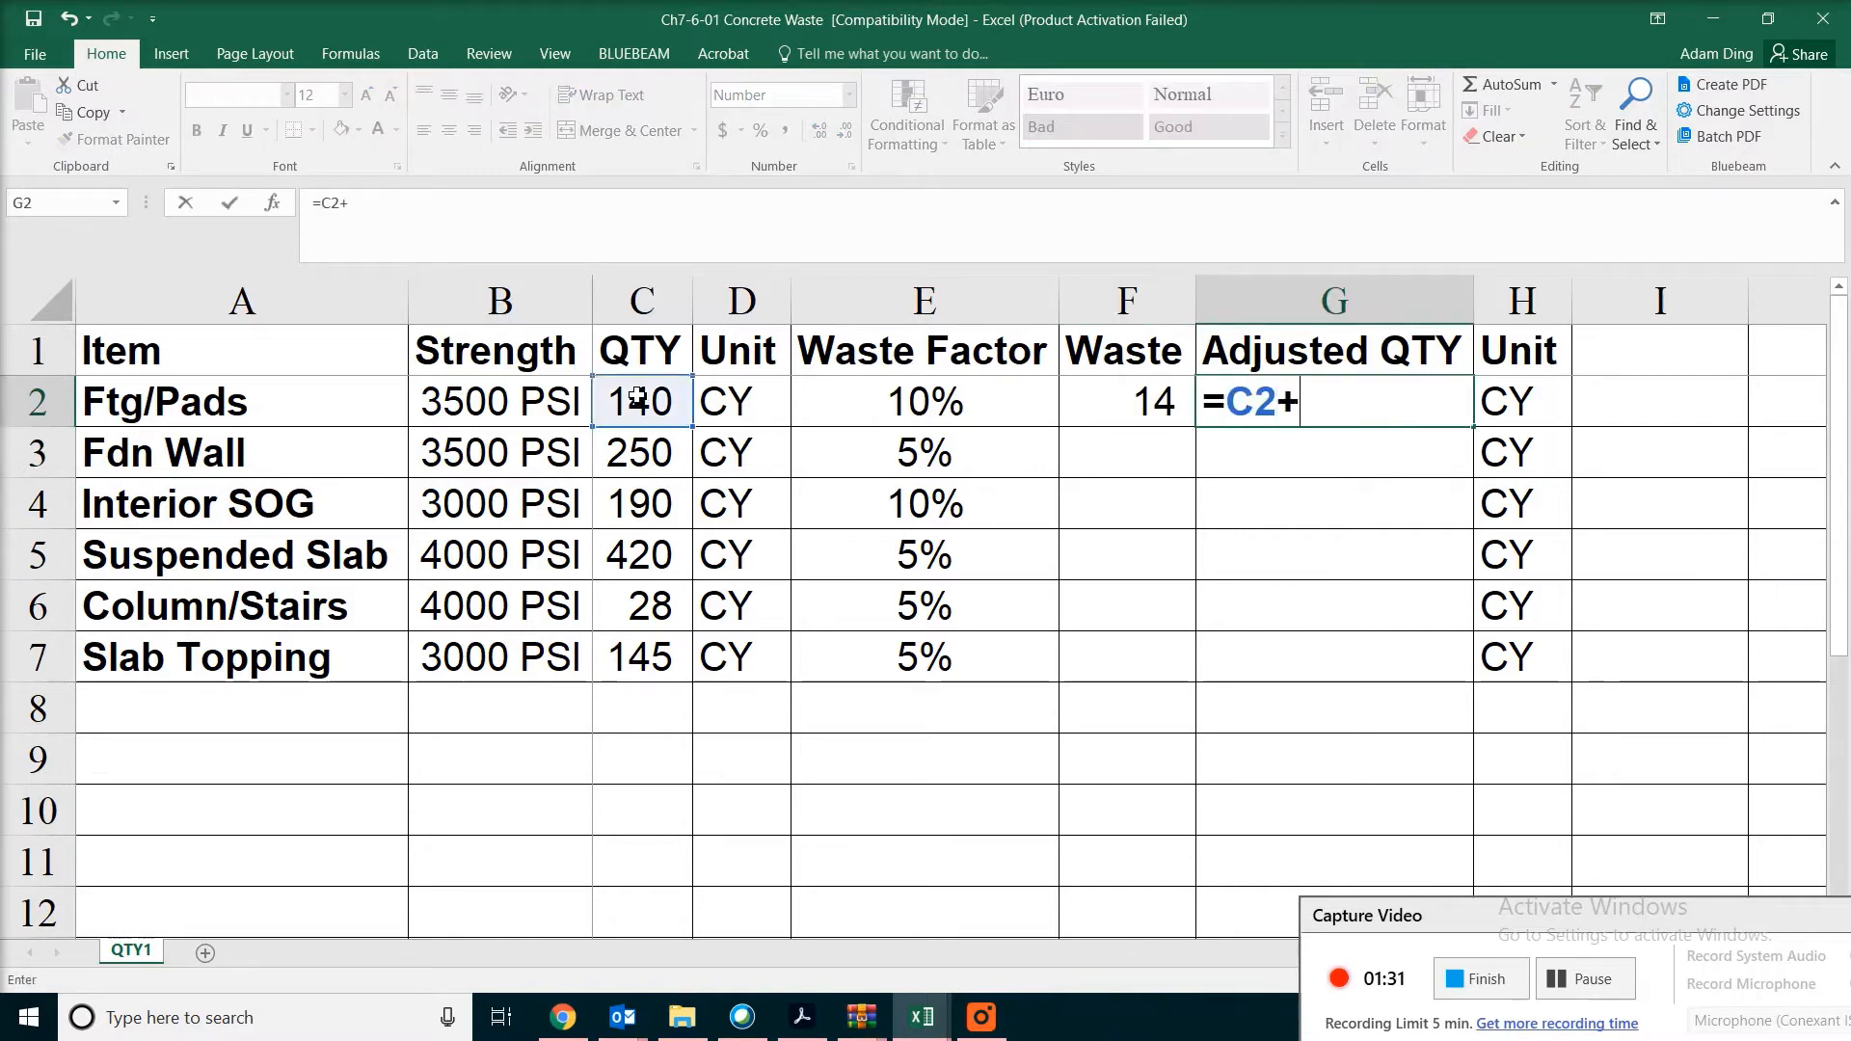
left_click(1116, 409)
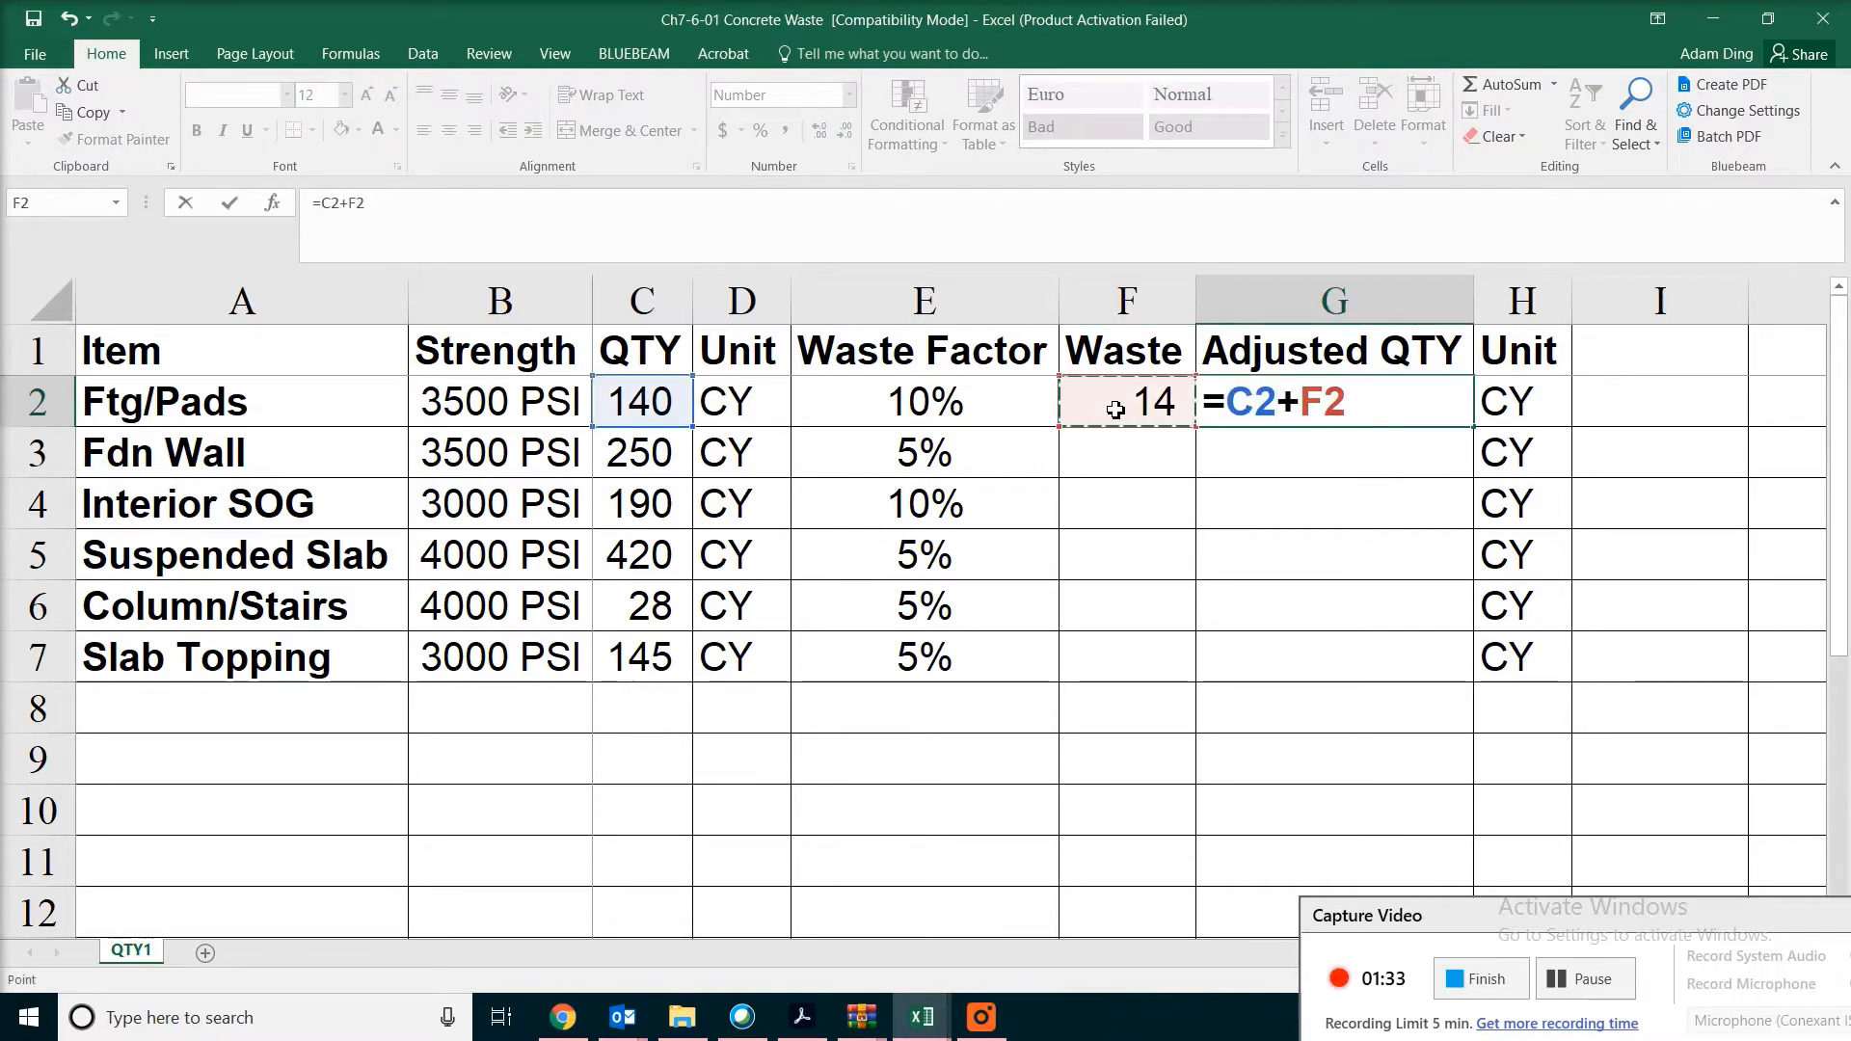
key("Return")
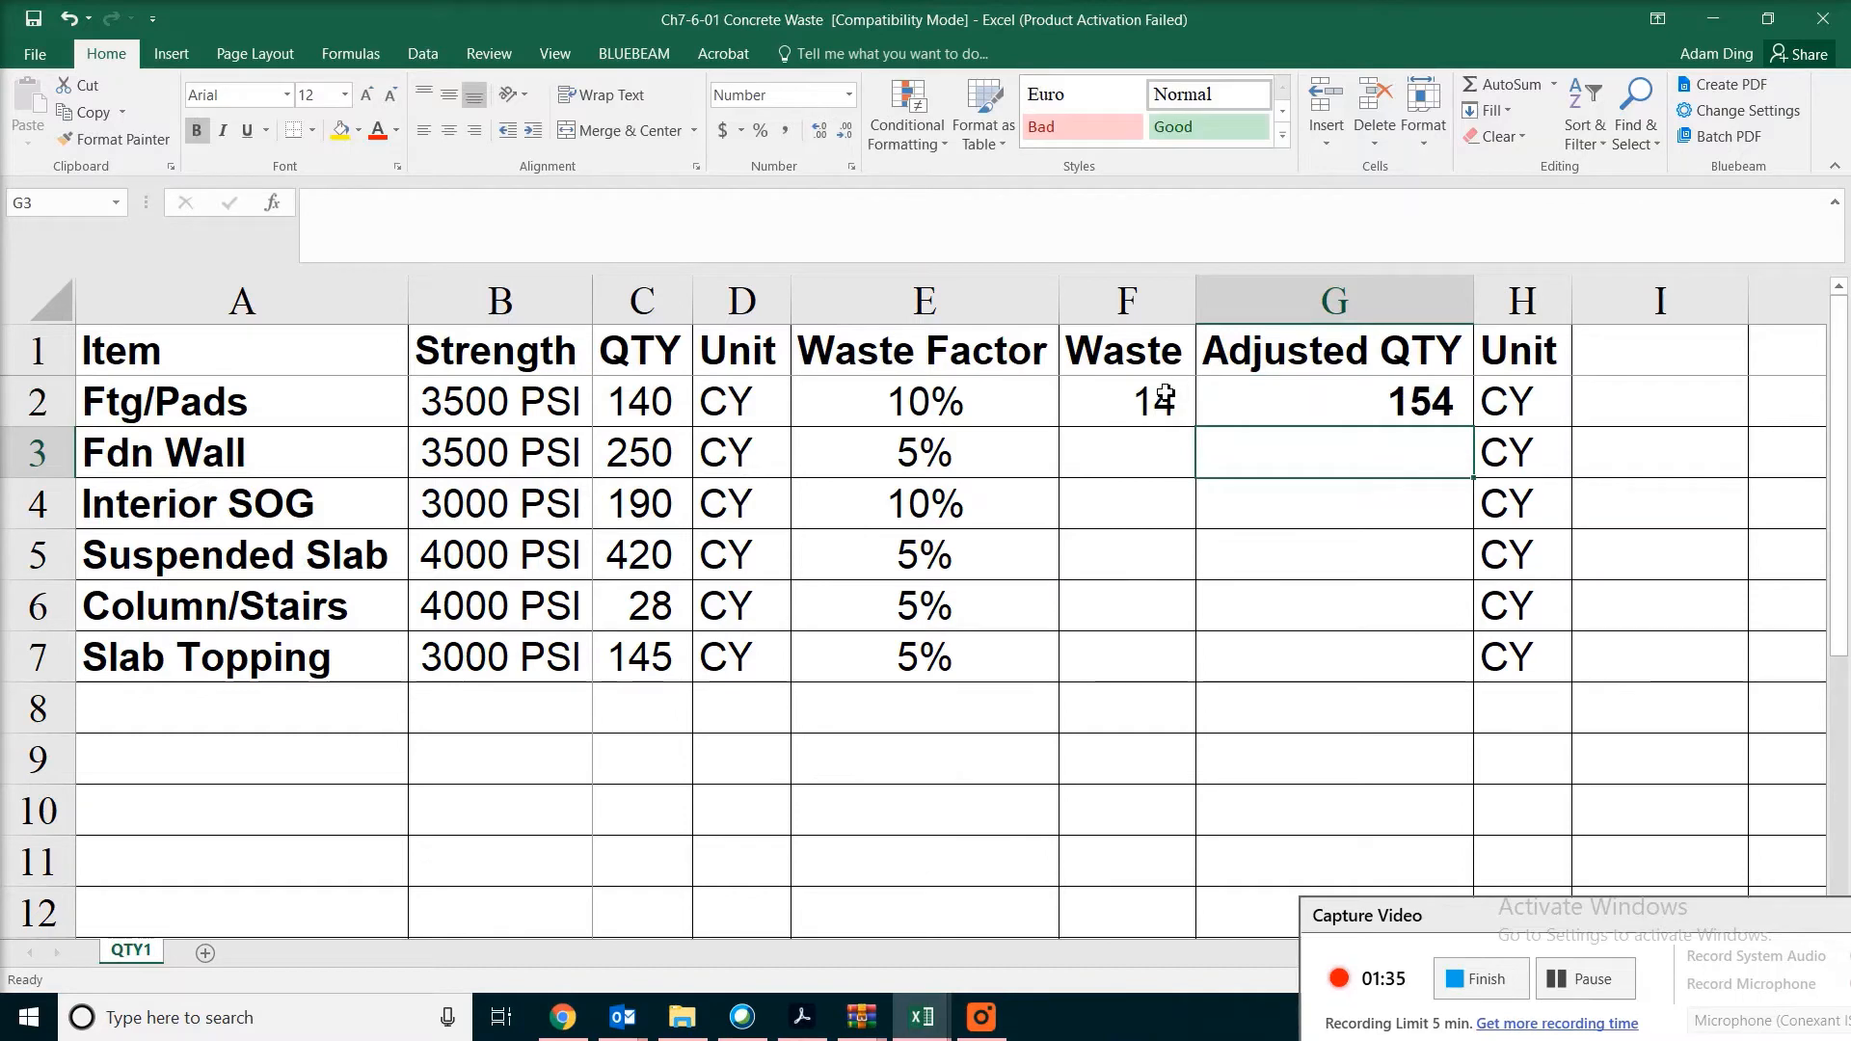
left_click_drag(1160, 410, 1526, 680)
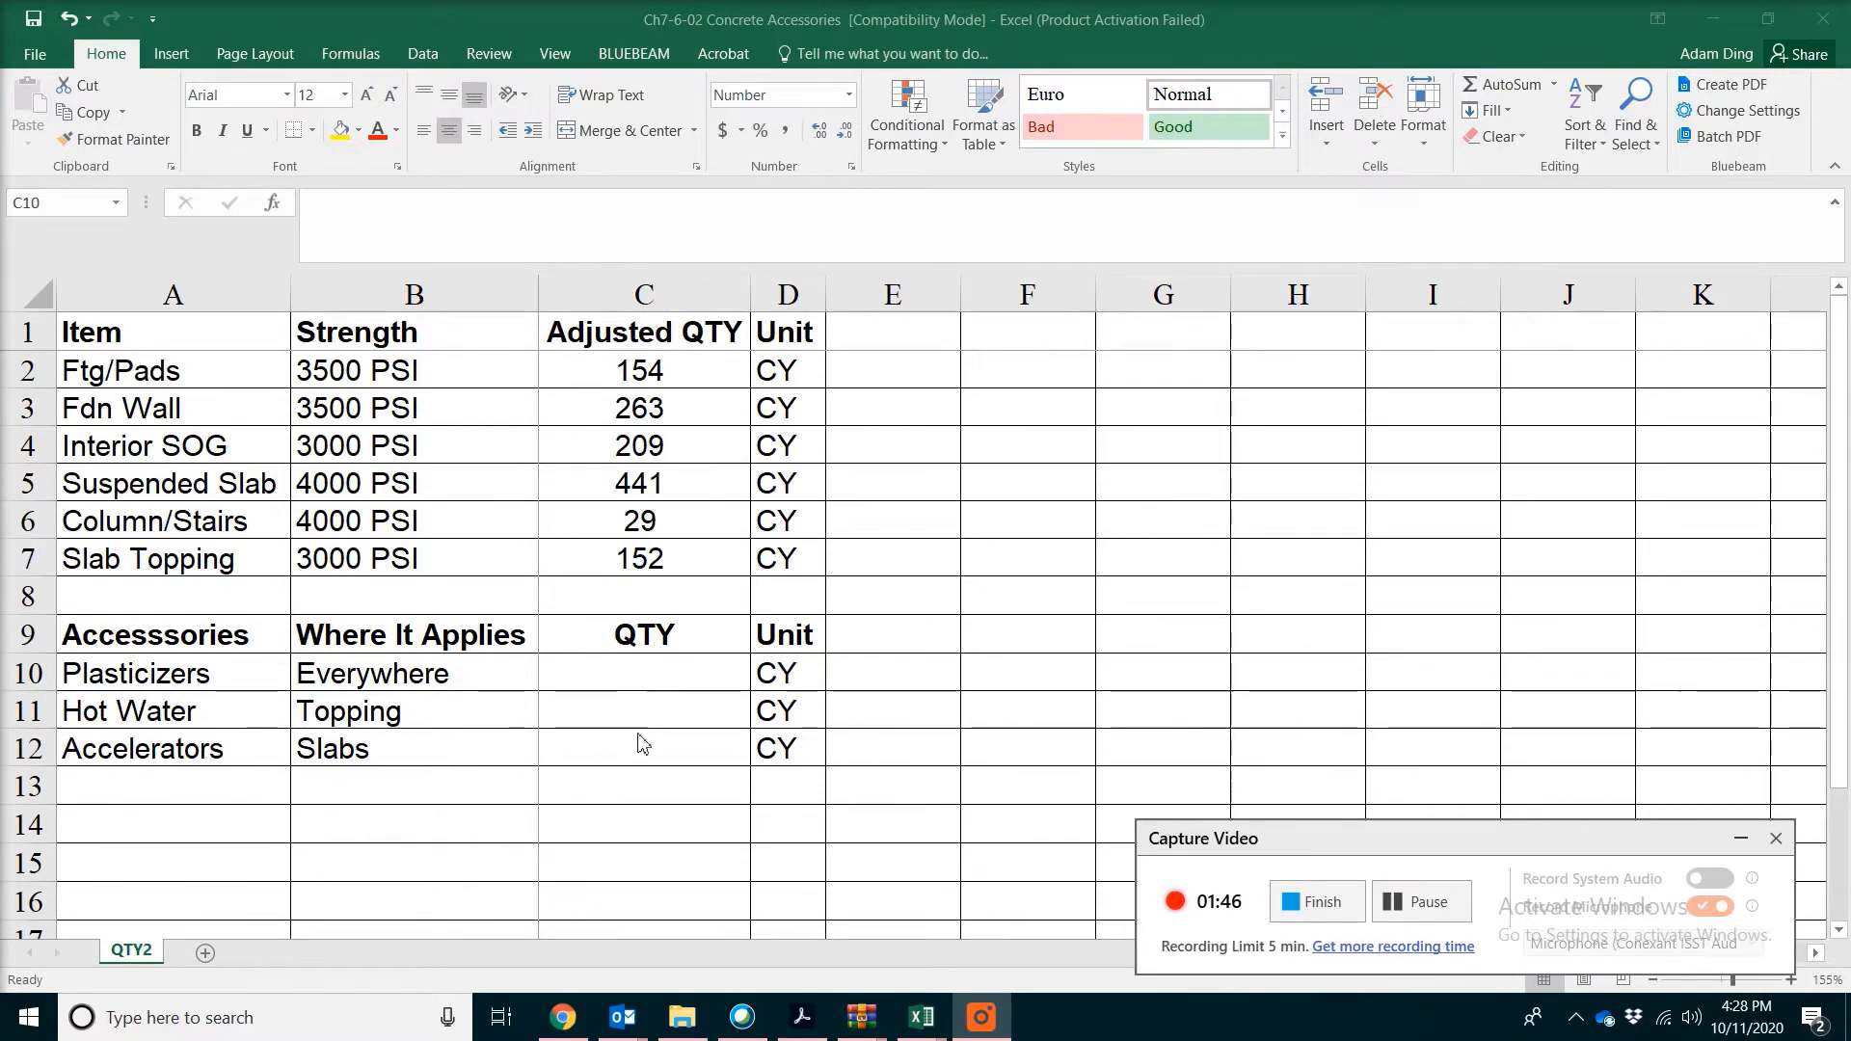
left_click_drag(641, 673, 640, 748)
left_click_drag(646, 370, 628, 564)
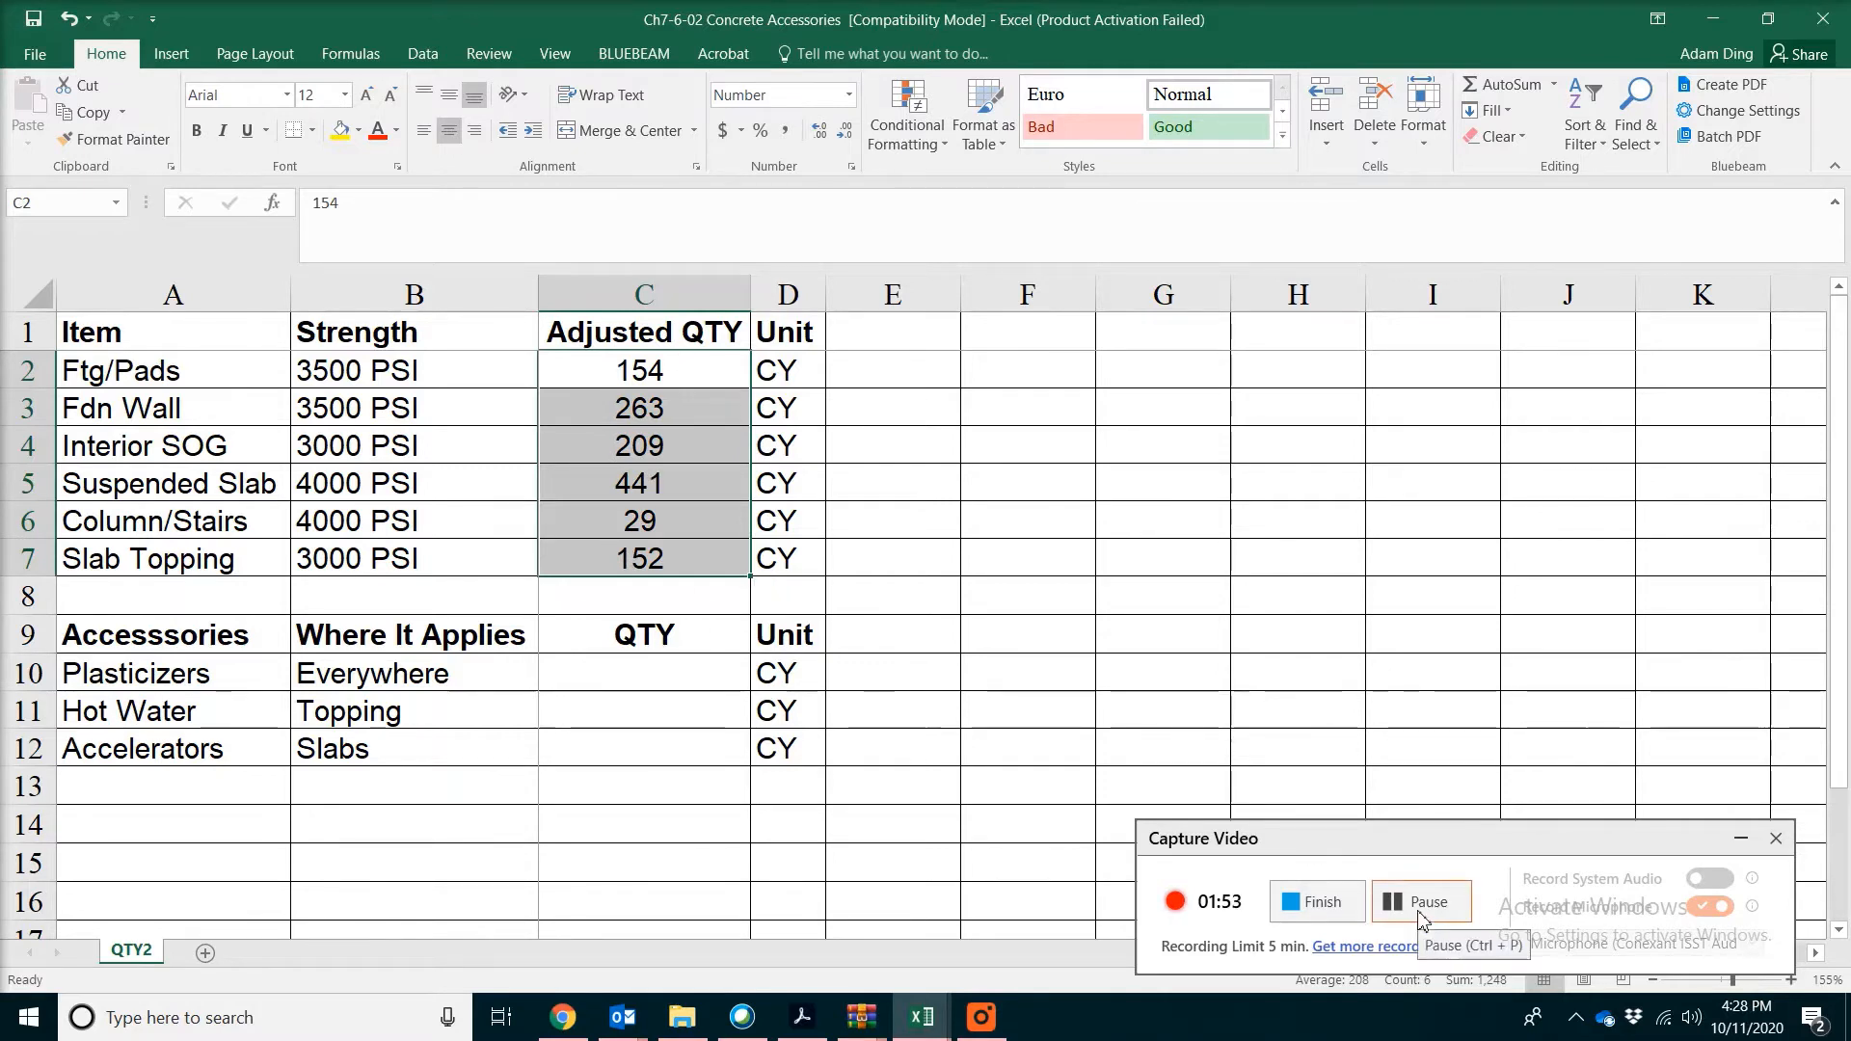
left_click(1421, 916)
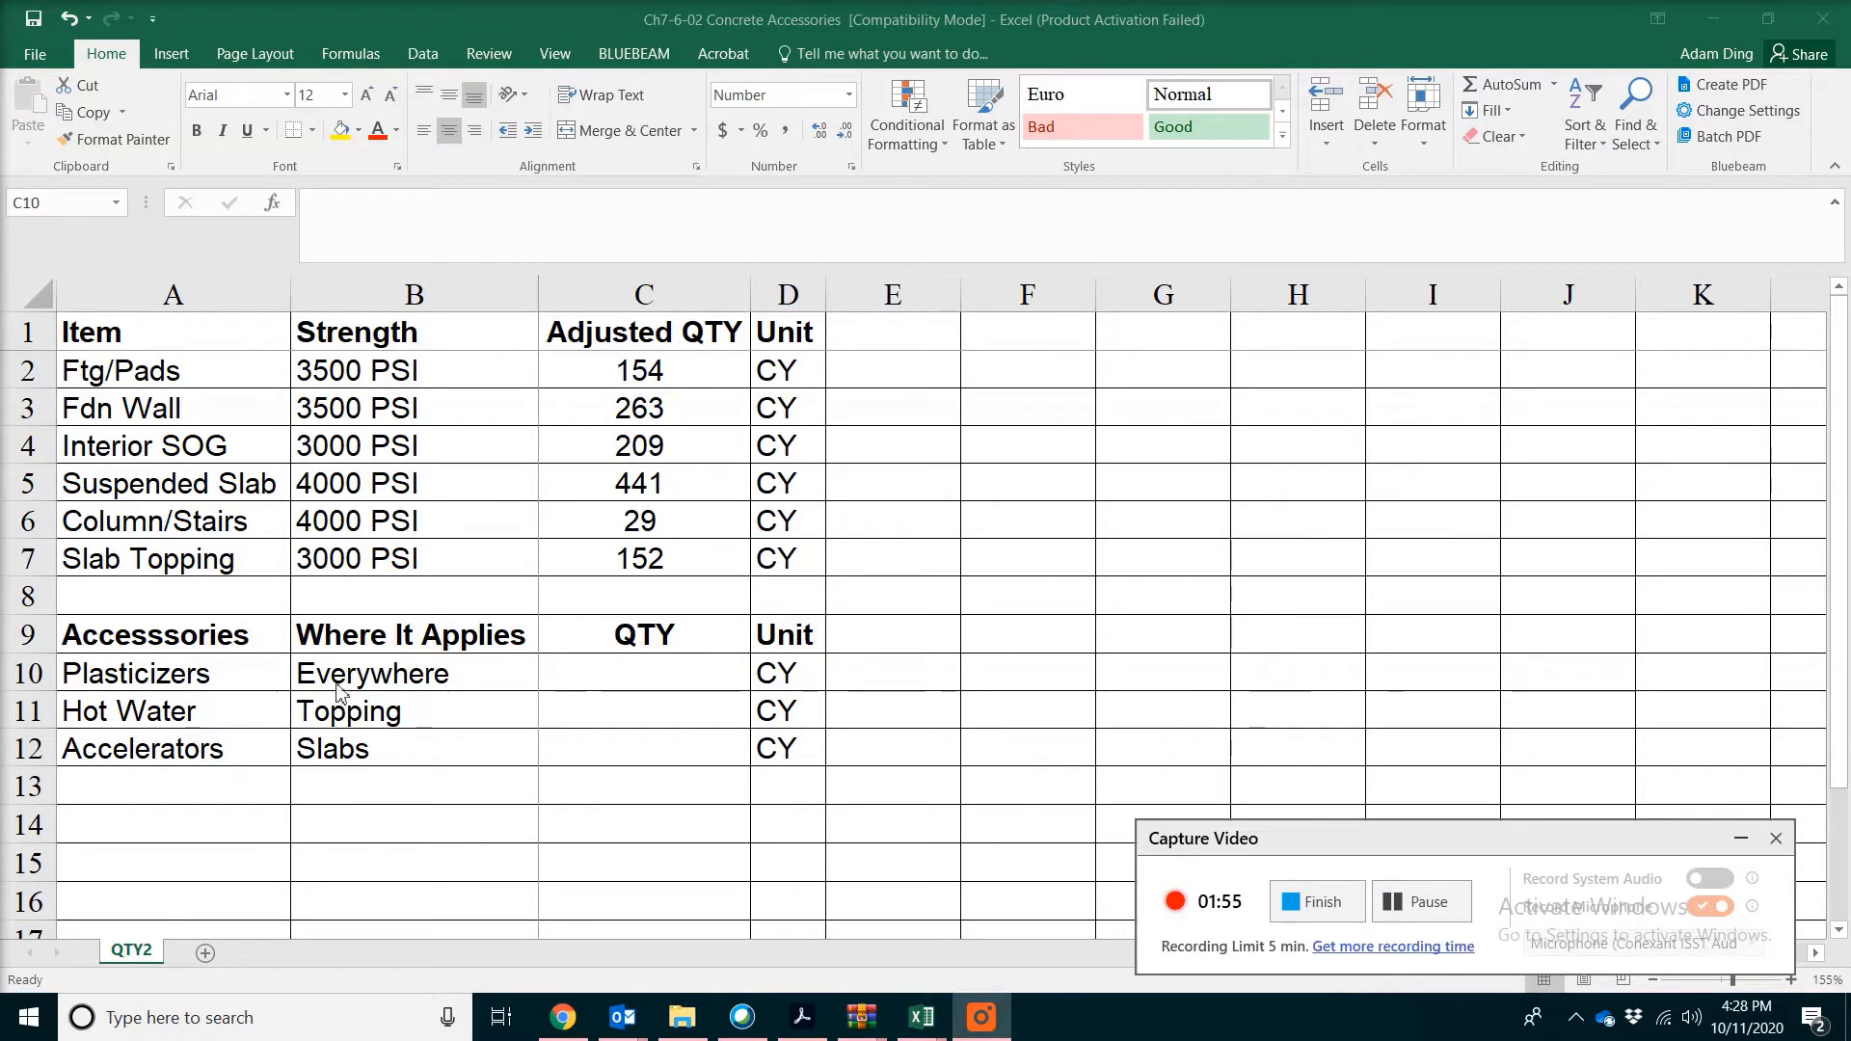
Calculate the Plasticizers quantity in C10 as the sum of all adjusted quantities, =SUM(C2:C7)
left_click(646, 685)
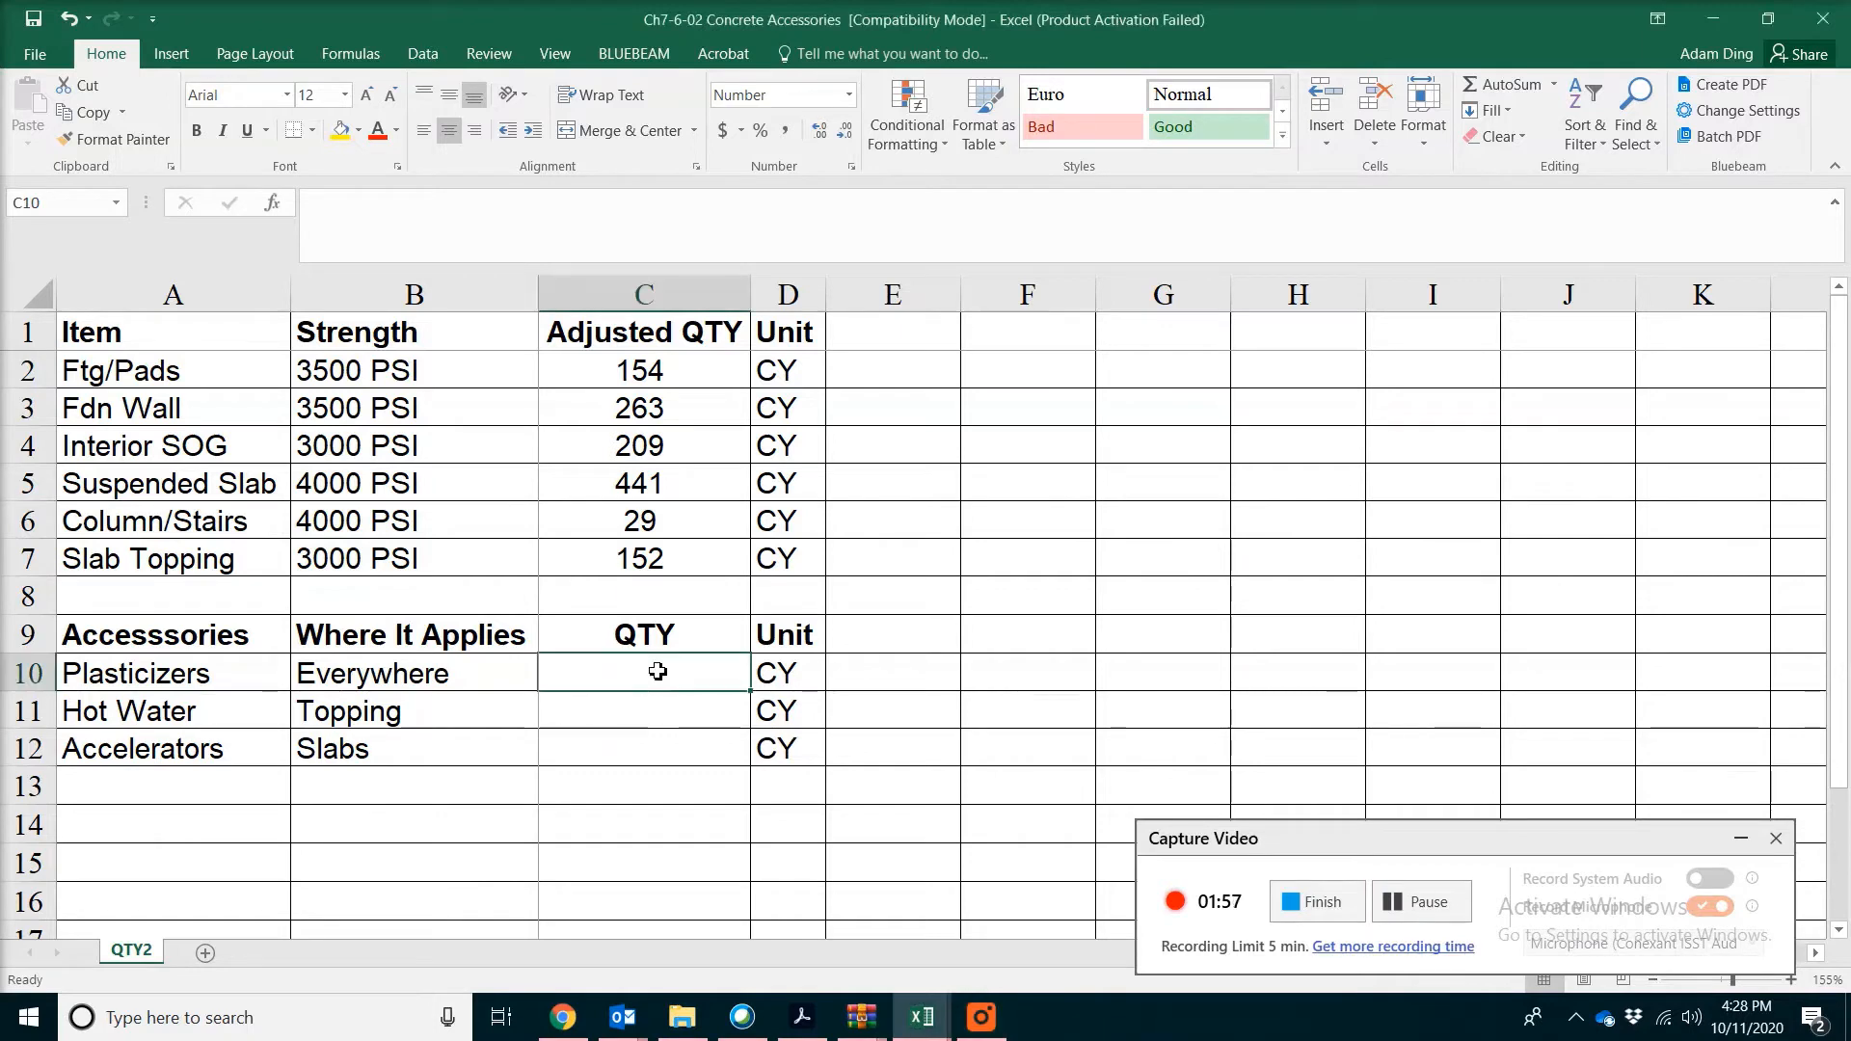
left_click(1509, 87)
left_click(638, 381)
left_click_drag(639, 384, 692, 559)
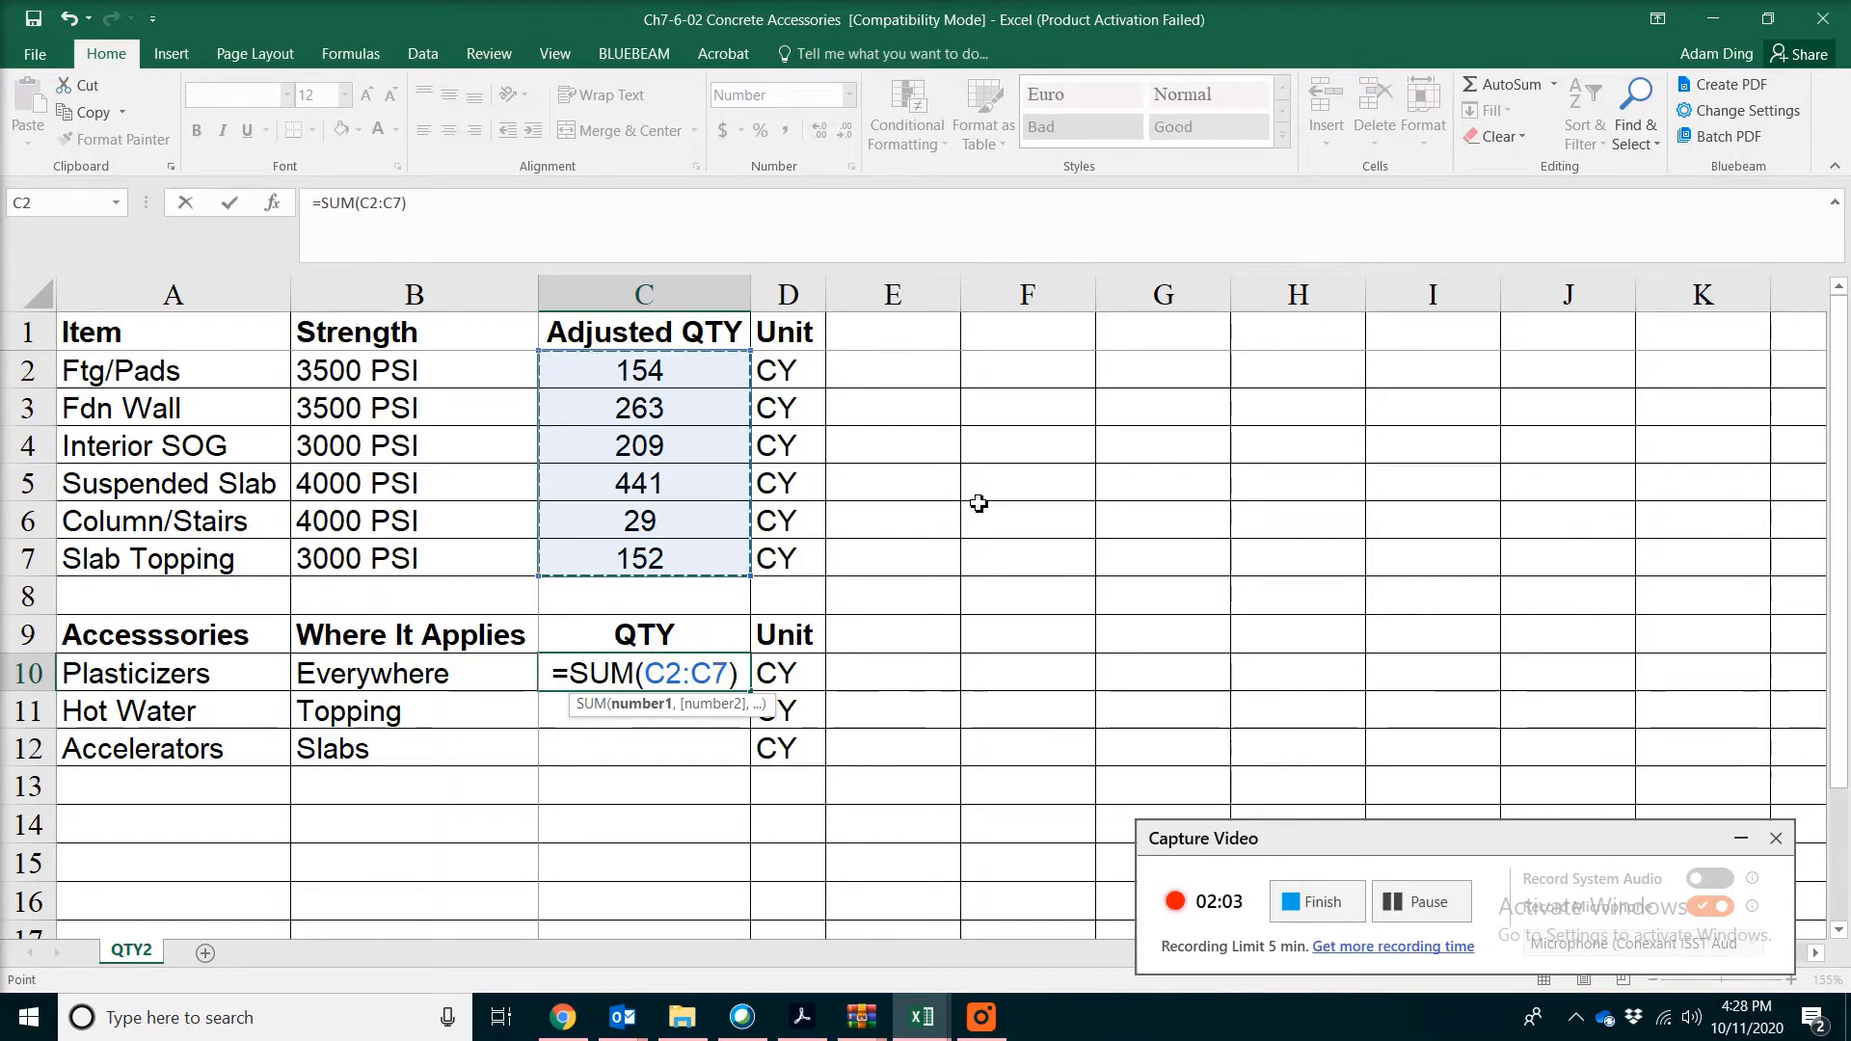
key("Return")
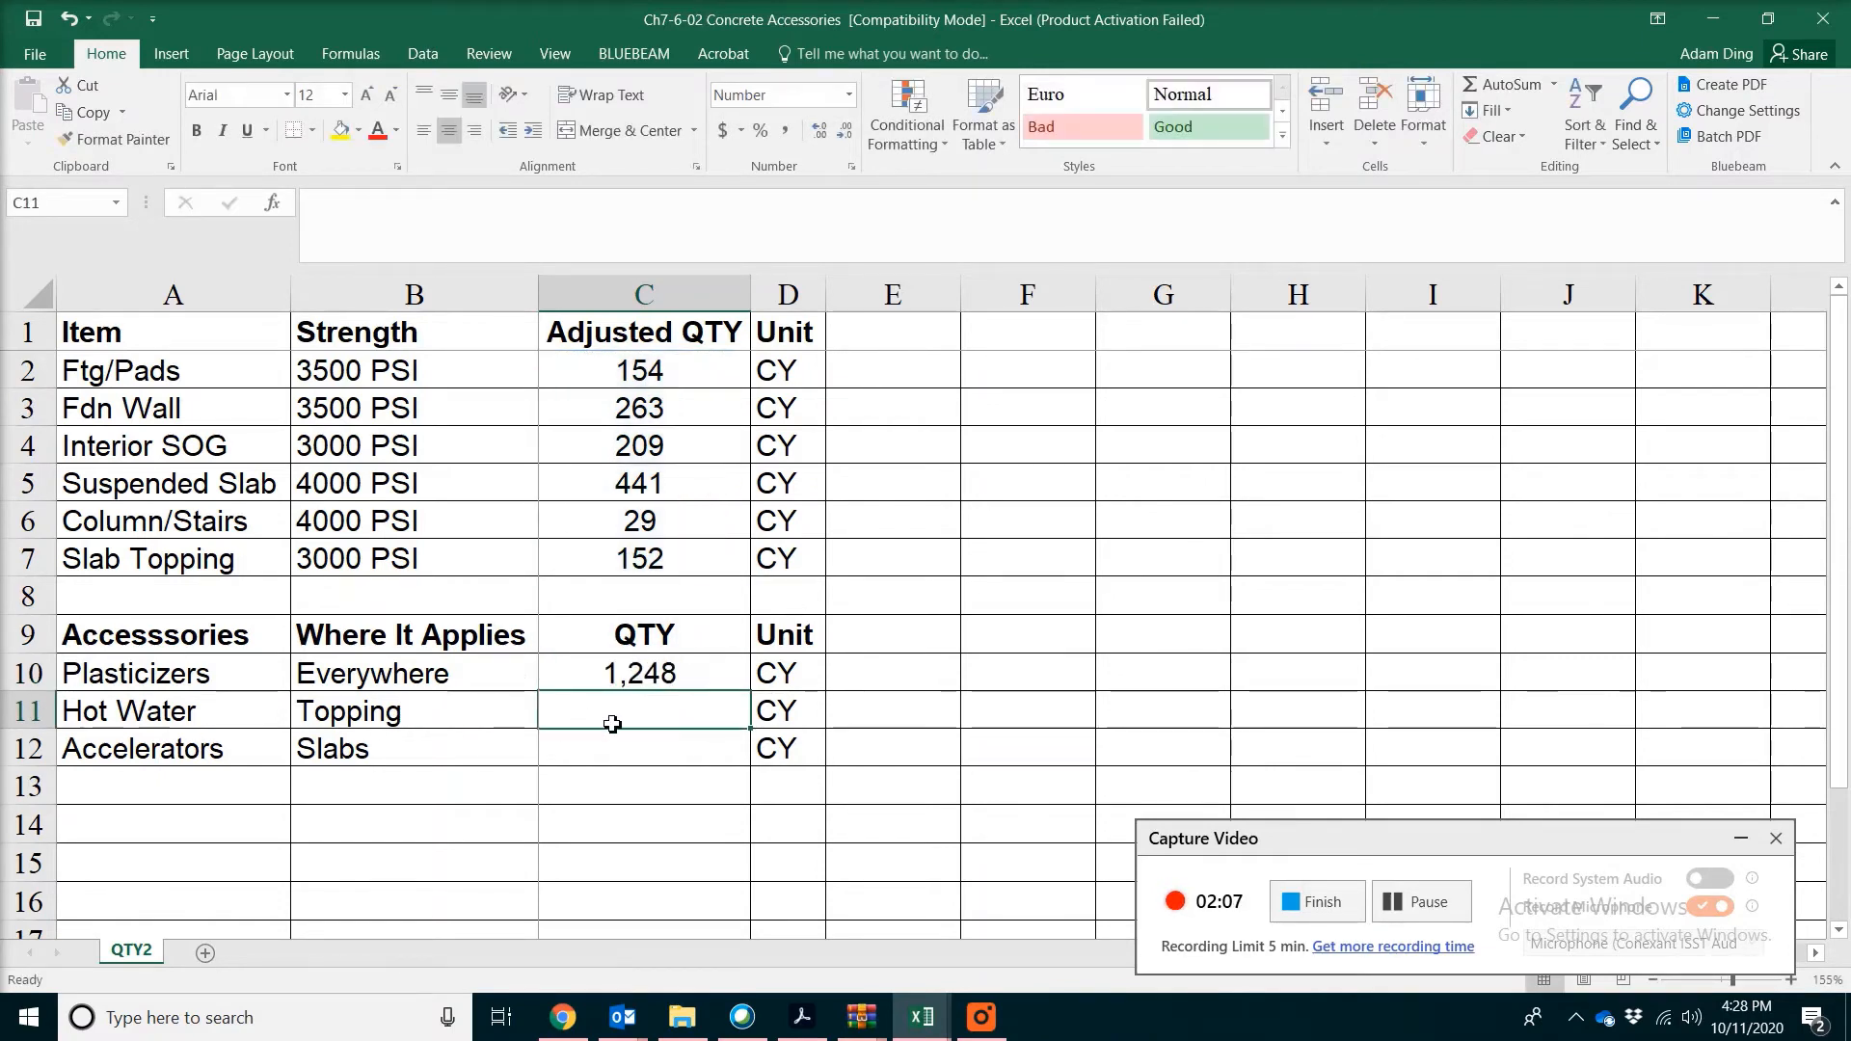
Set the Hot Water quantity in C11 to the Slab Topping quantity with the formula =C7
type("=")
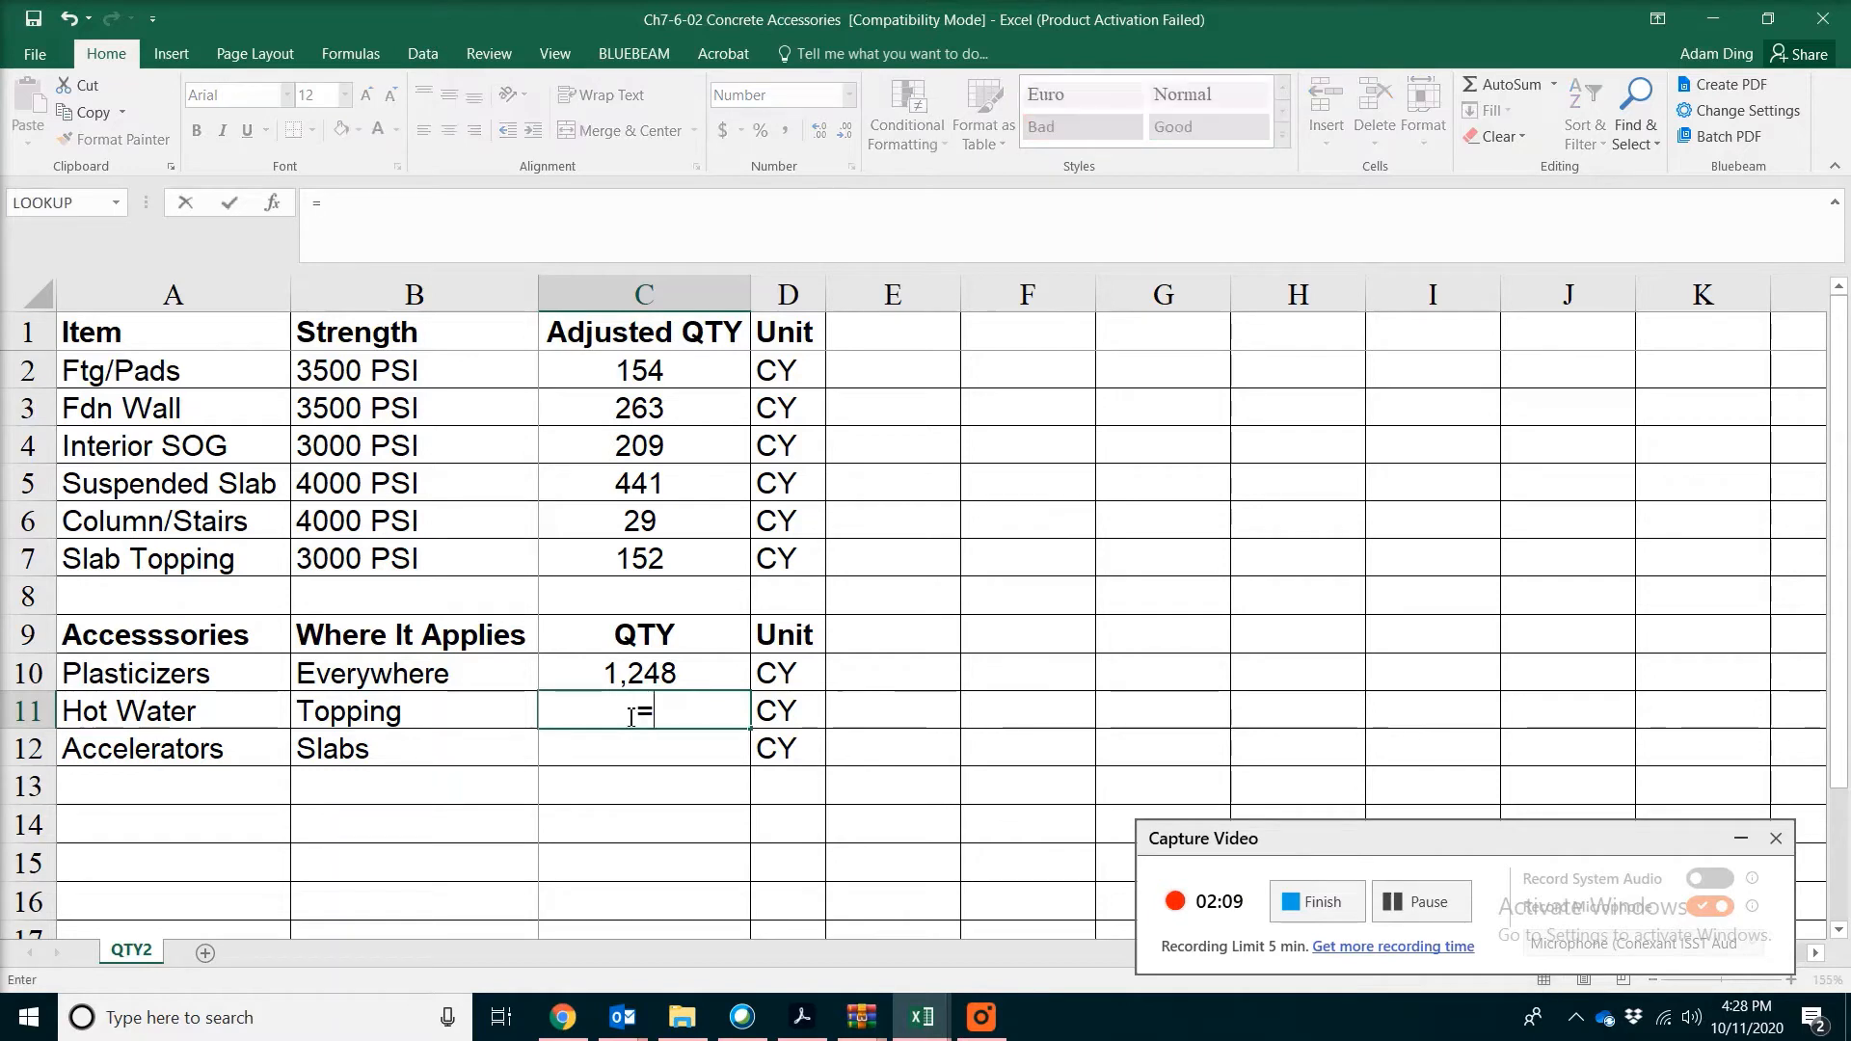
left_click(667, 564)
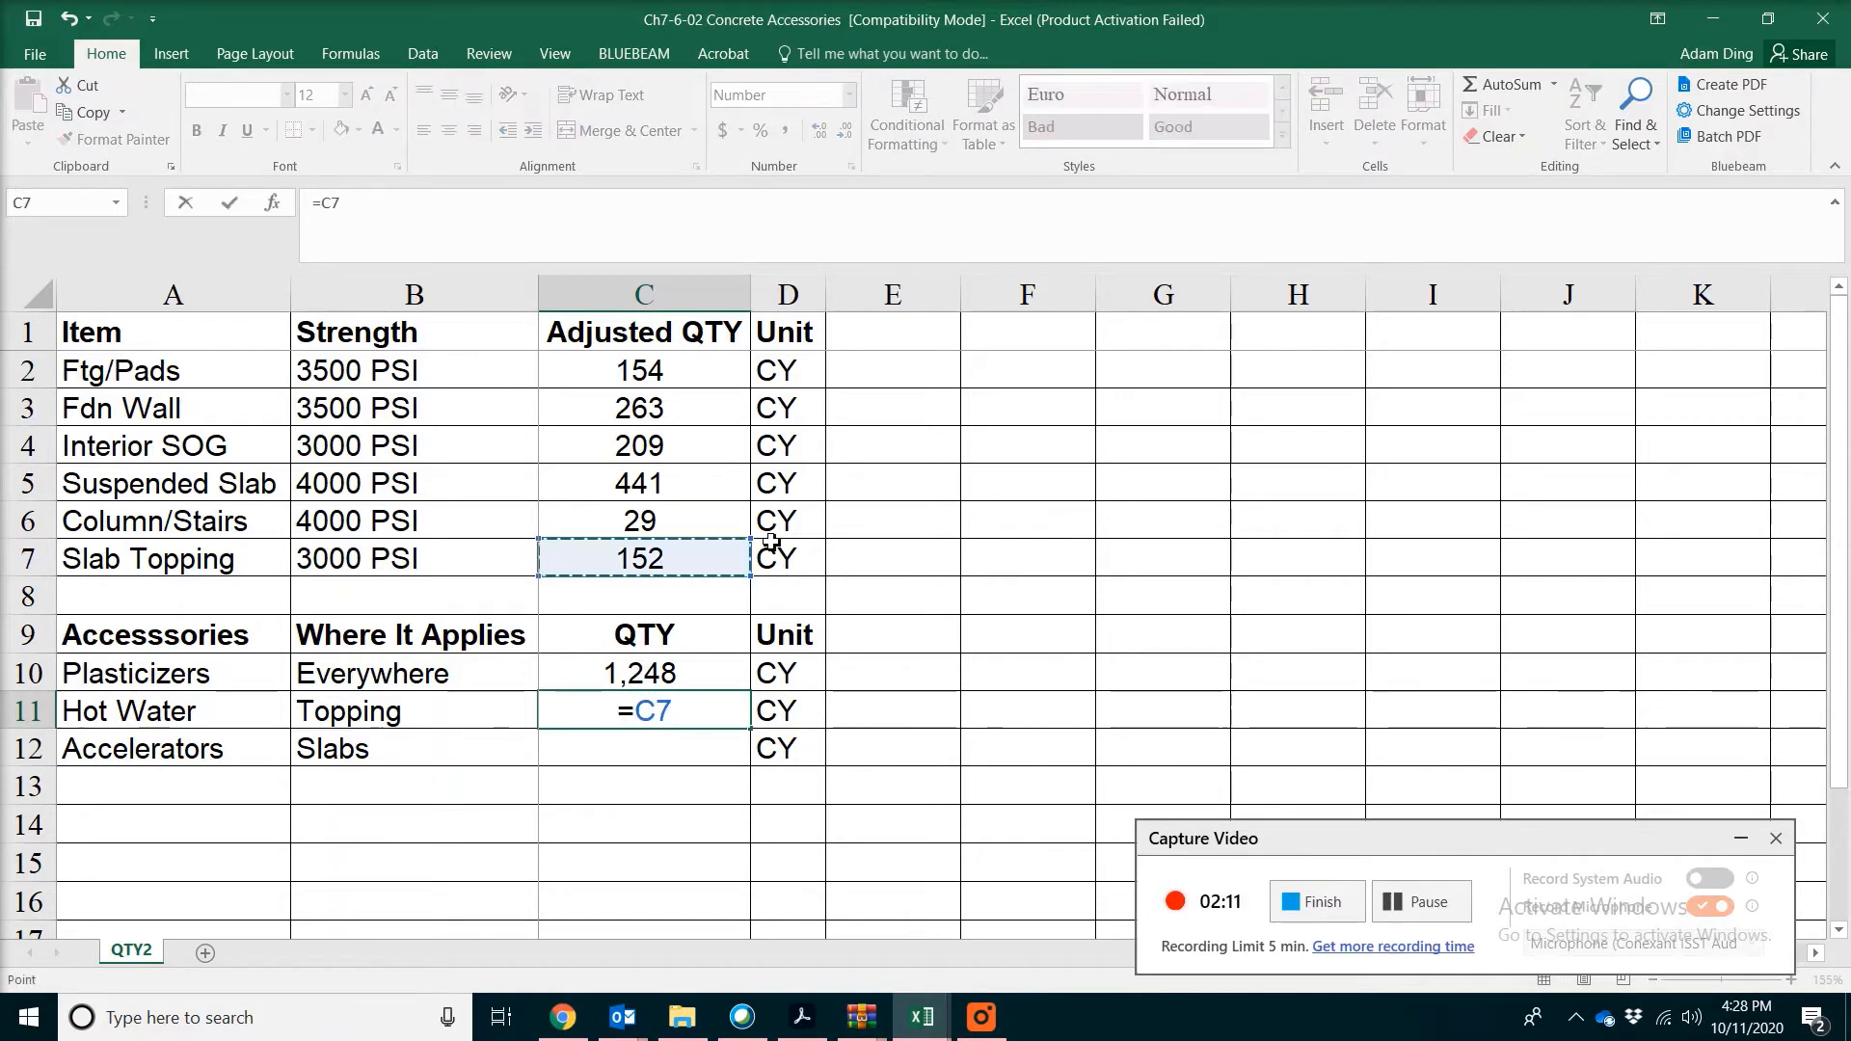
key("Return")
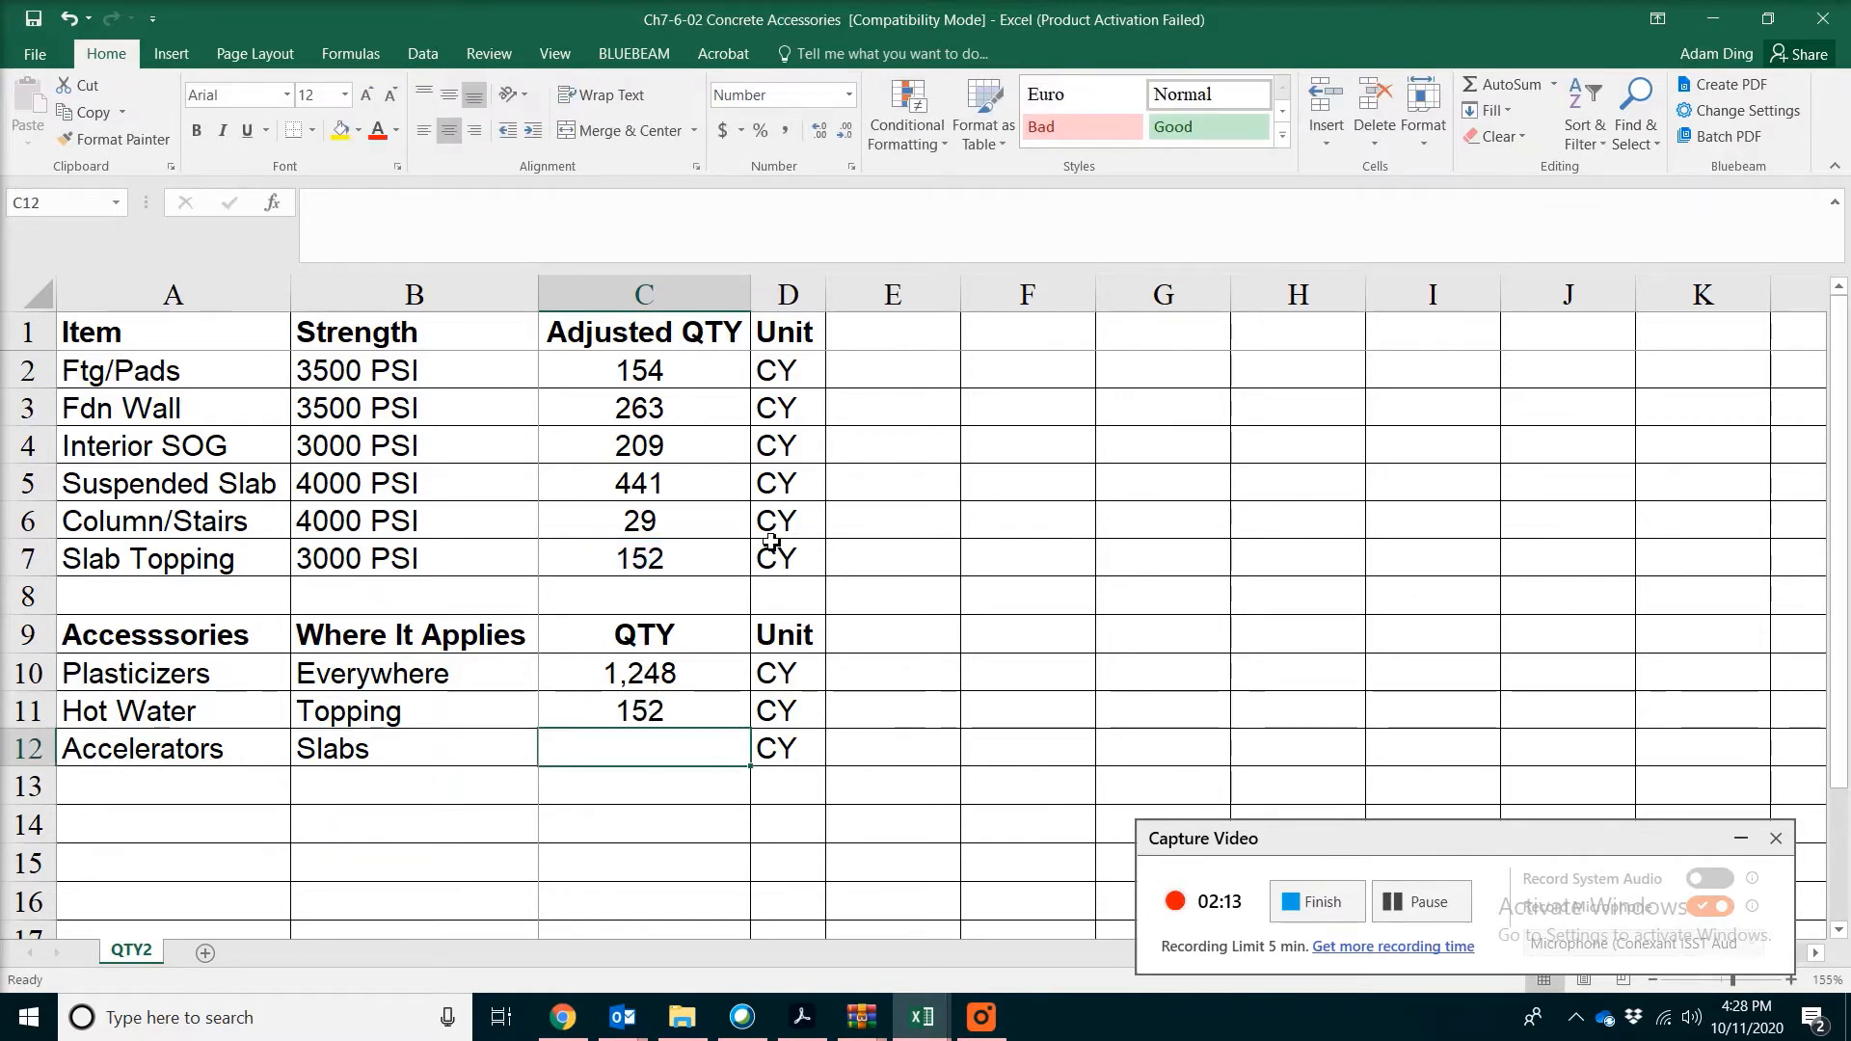
Calculate the Accelerators quantity in C12 by adding the three slab quantities with =C4+C5+C7
type("=")
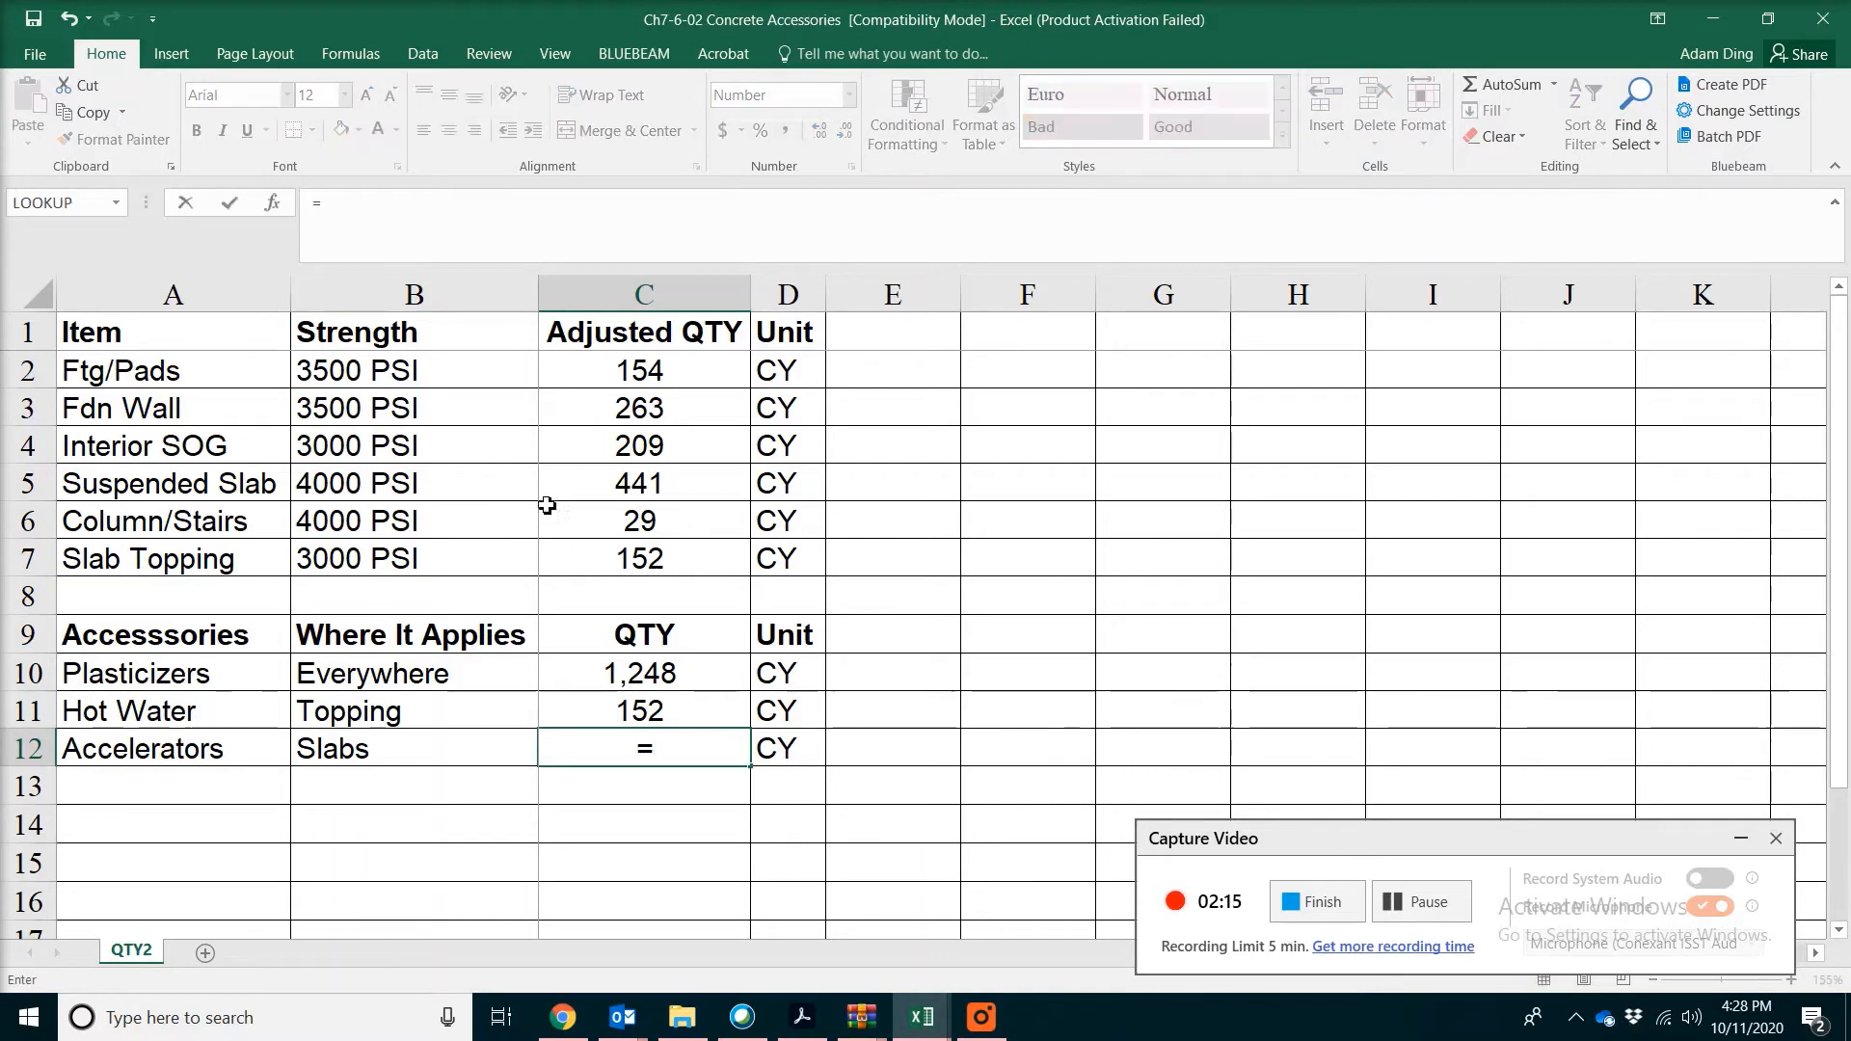
left_click(601, 443)
type("+")
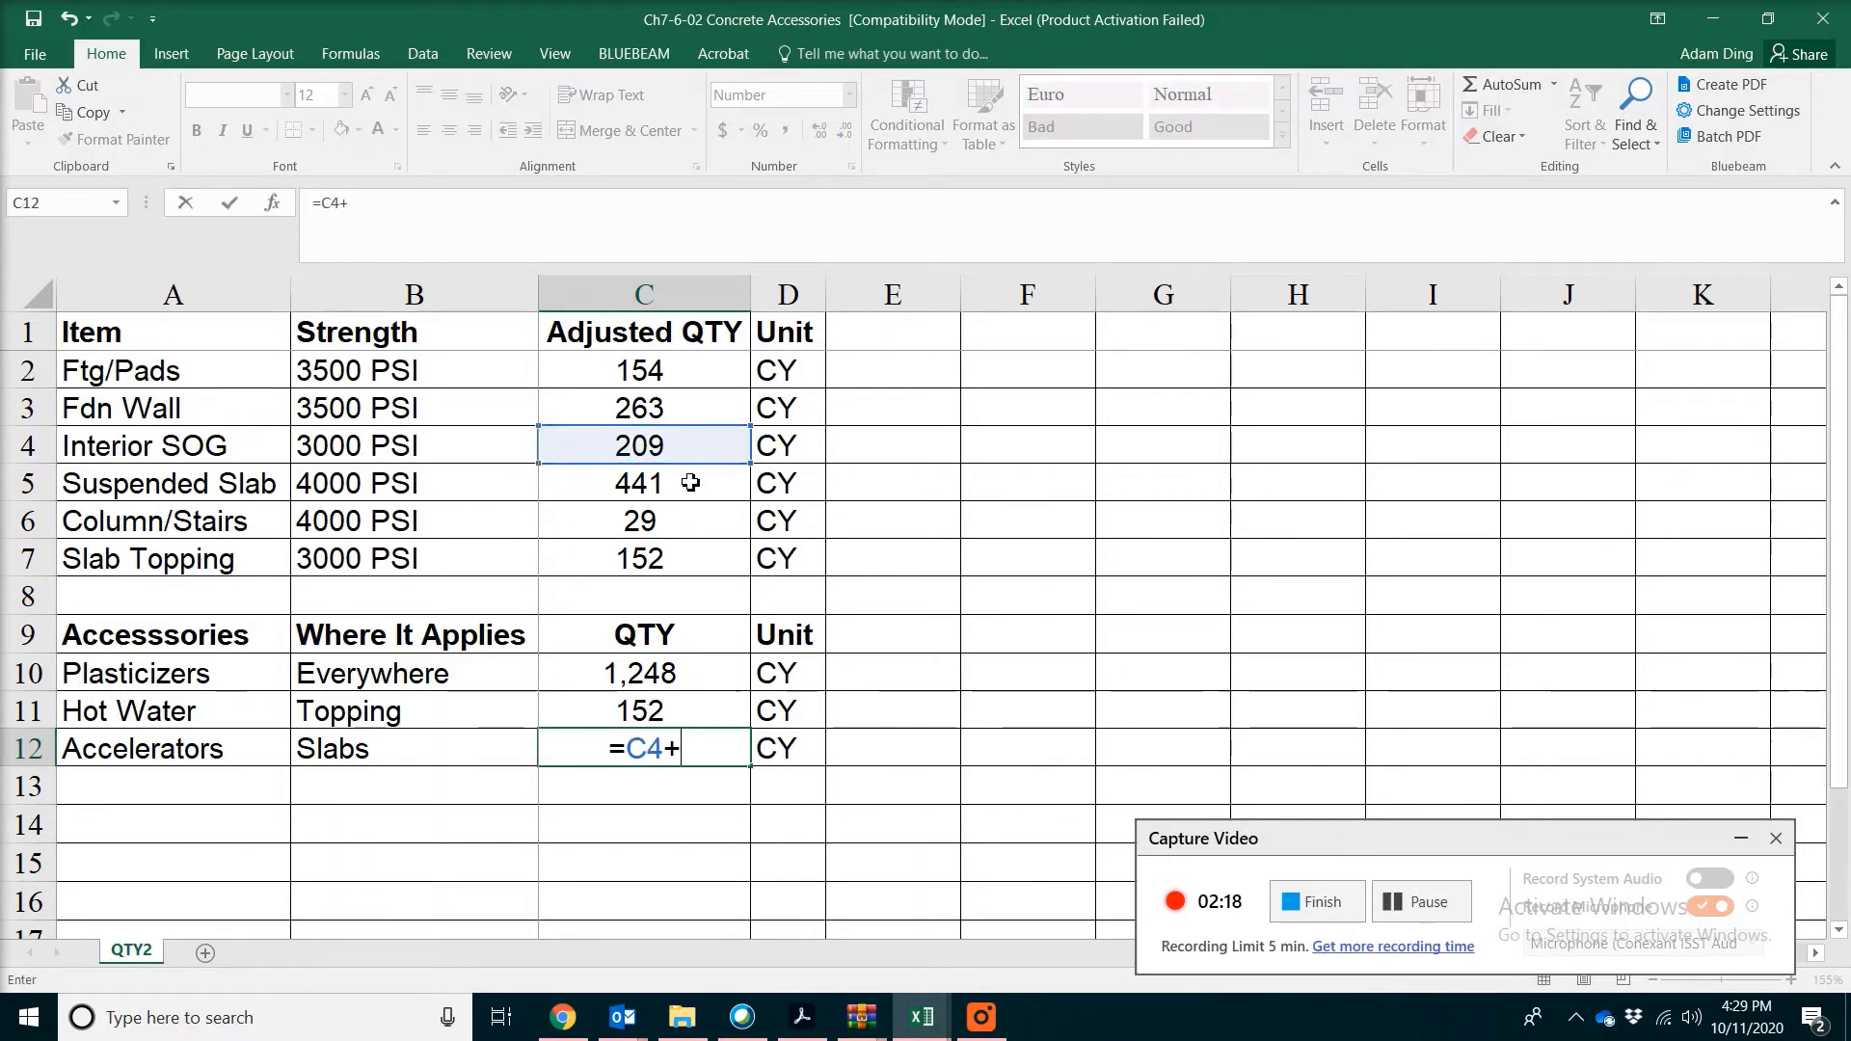
left_click(707, 474)
type("+")
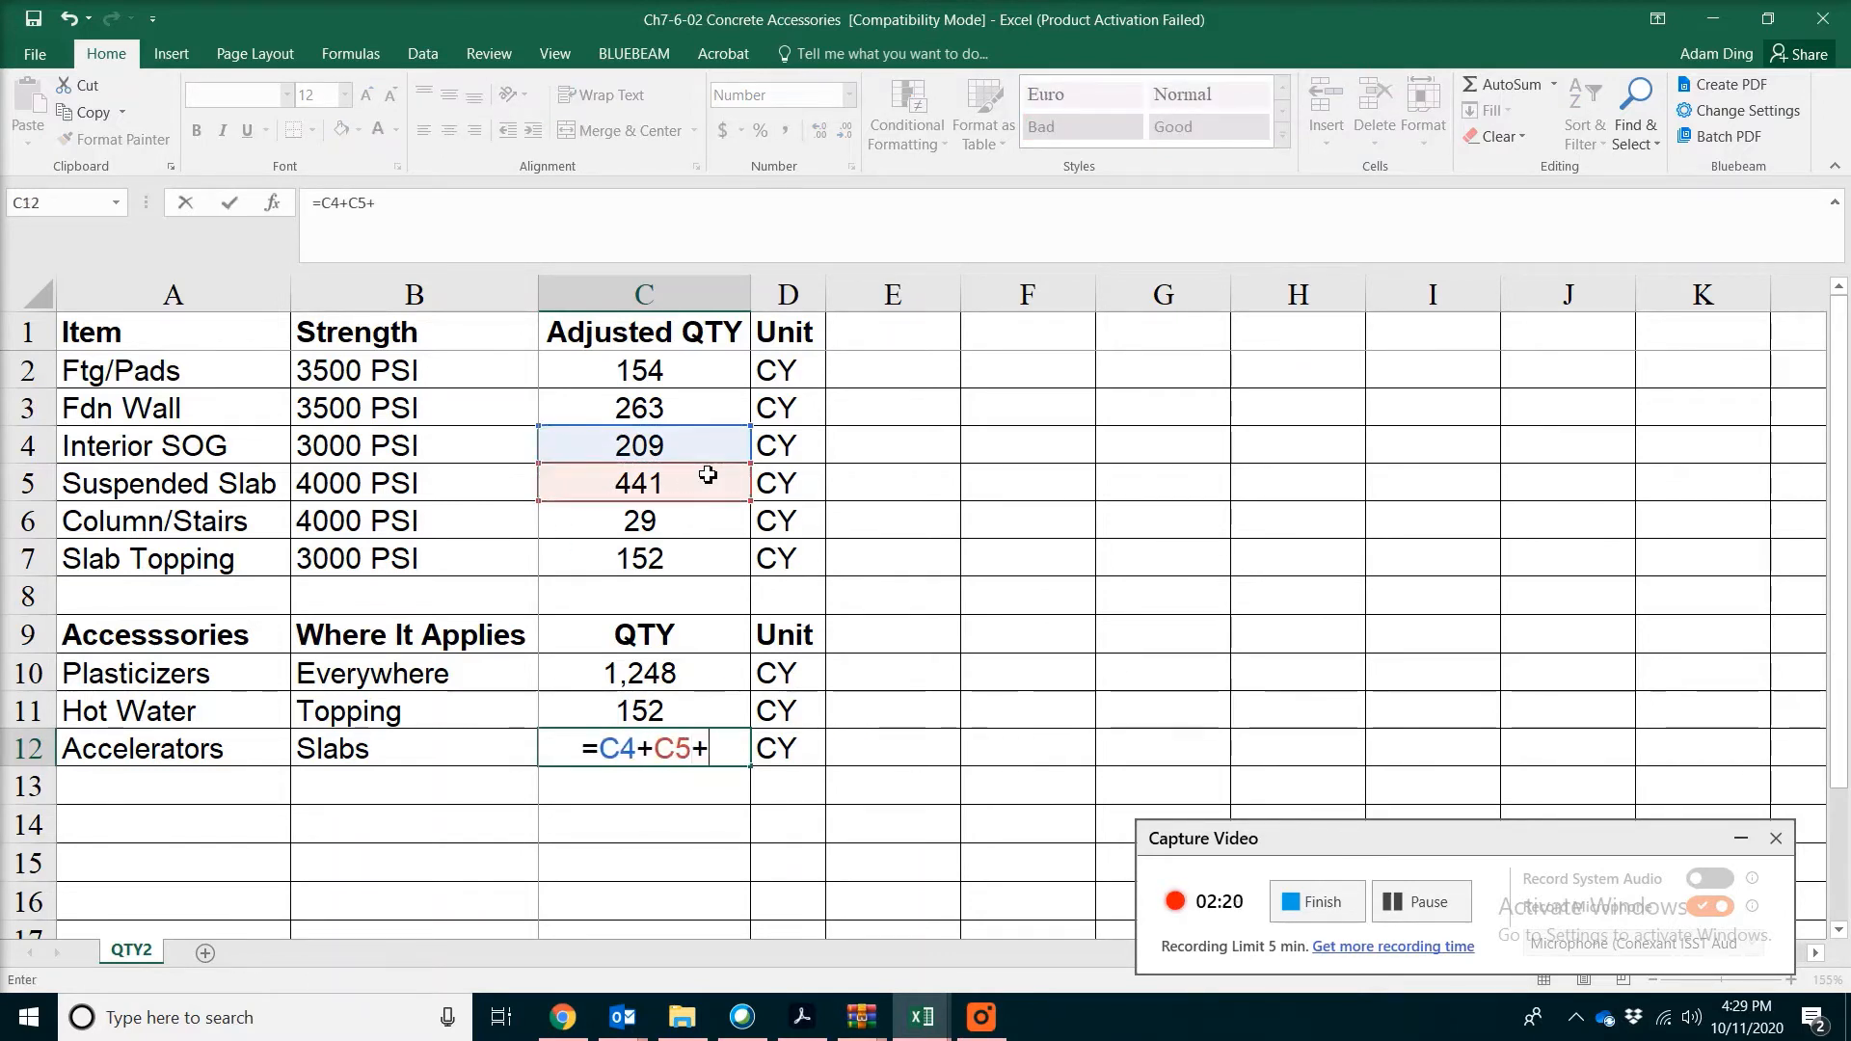
left_click(688, 559)
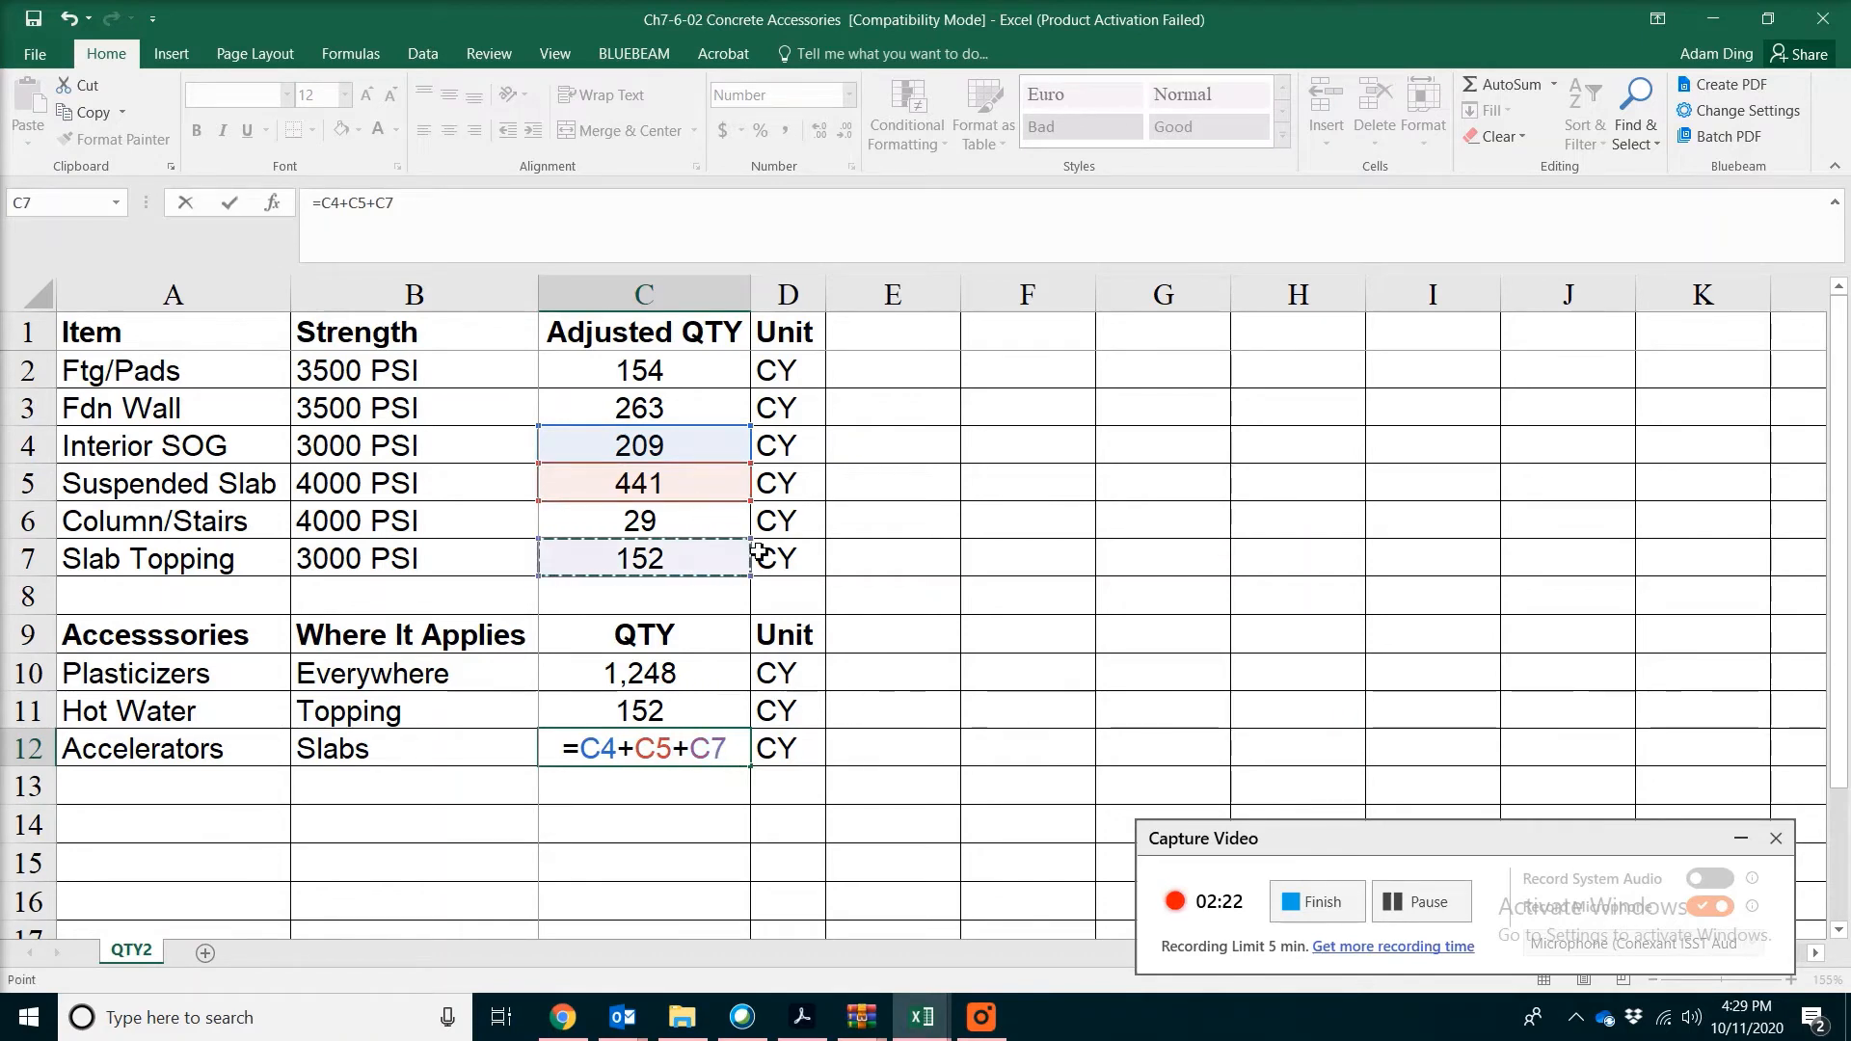
key("Return")
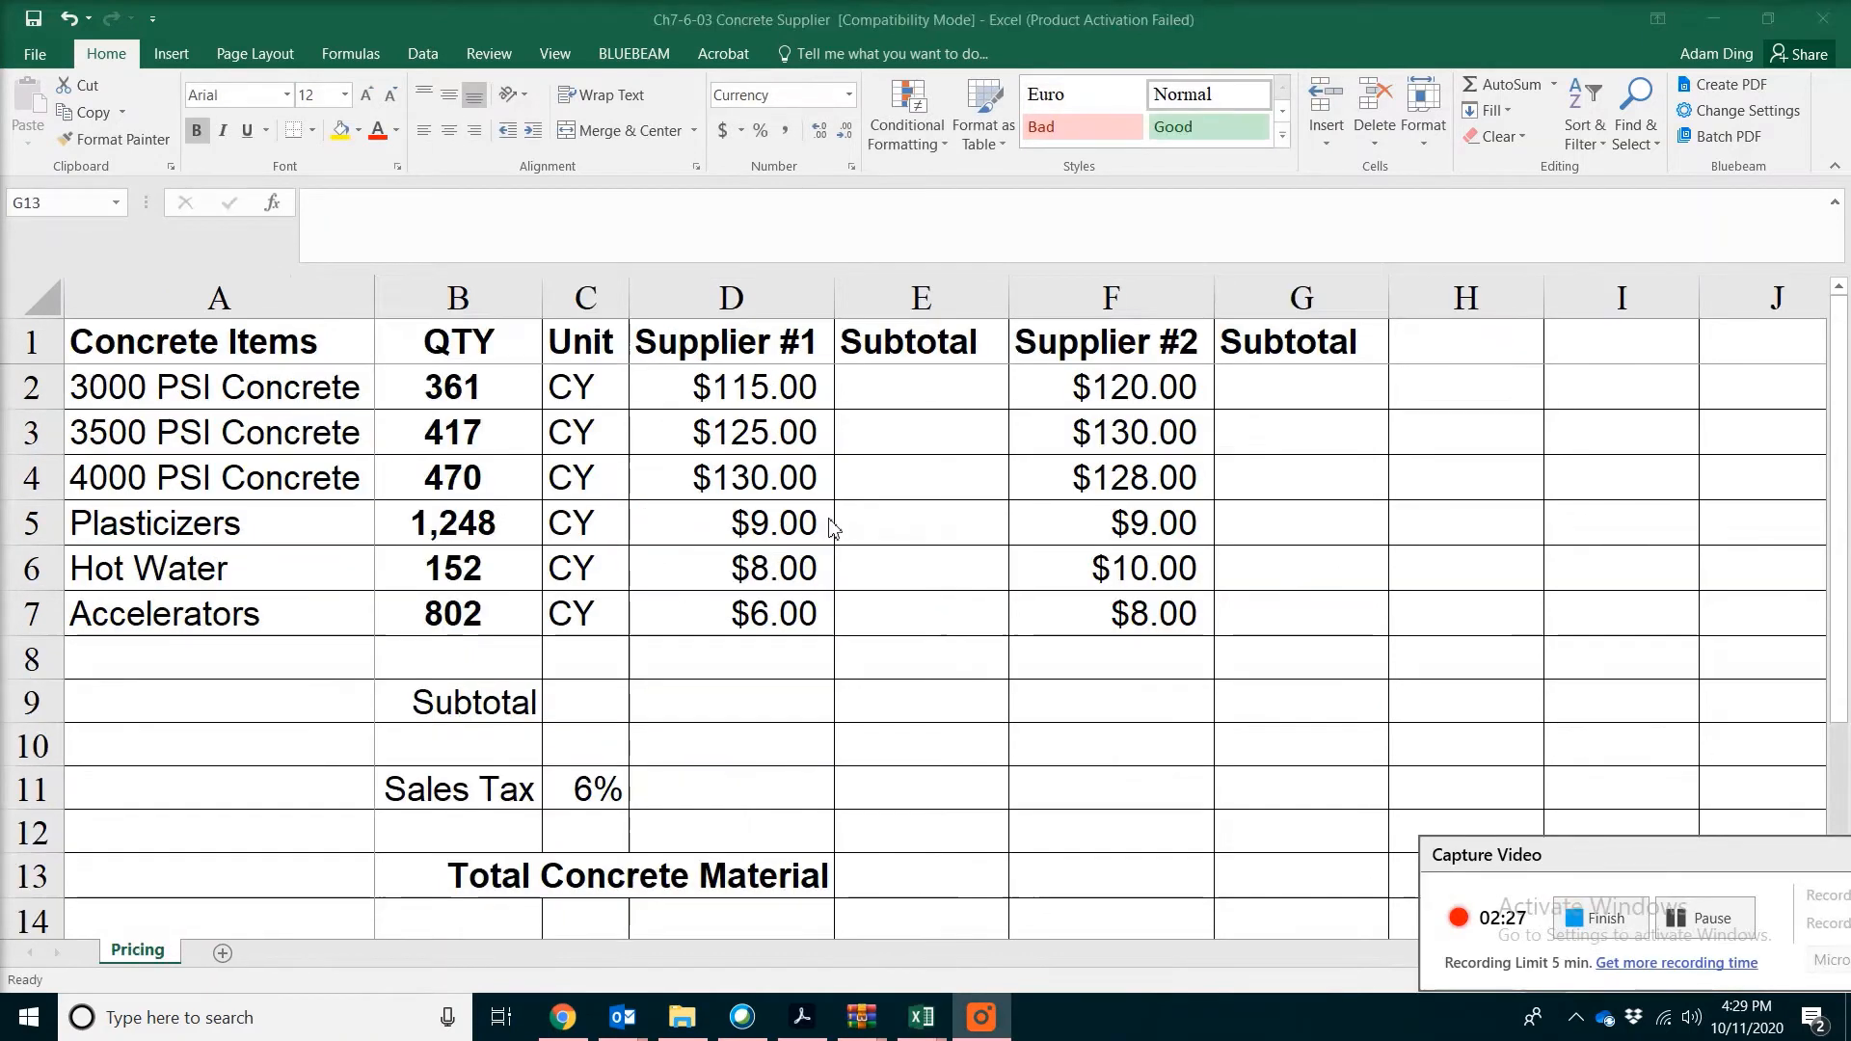
In the Concrete Supplier workbook, enter =B2*D2 as the Supplier #1 subtotal for 3000 PSI Concrete in E2
left_click_drag(454, 381, 495, 485)
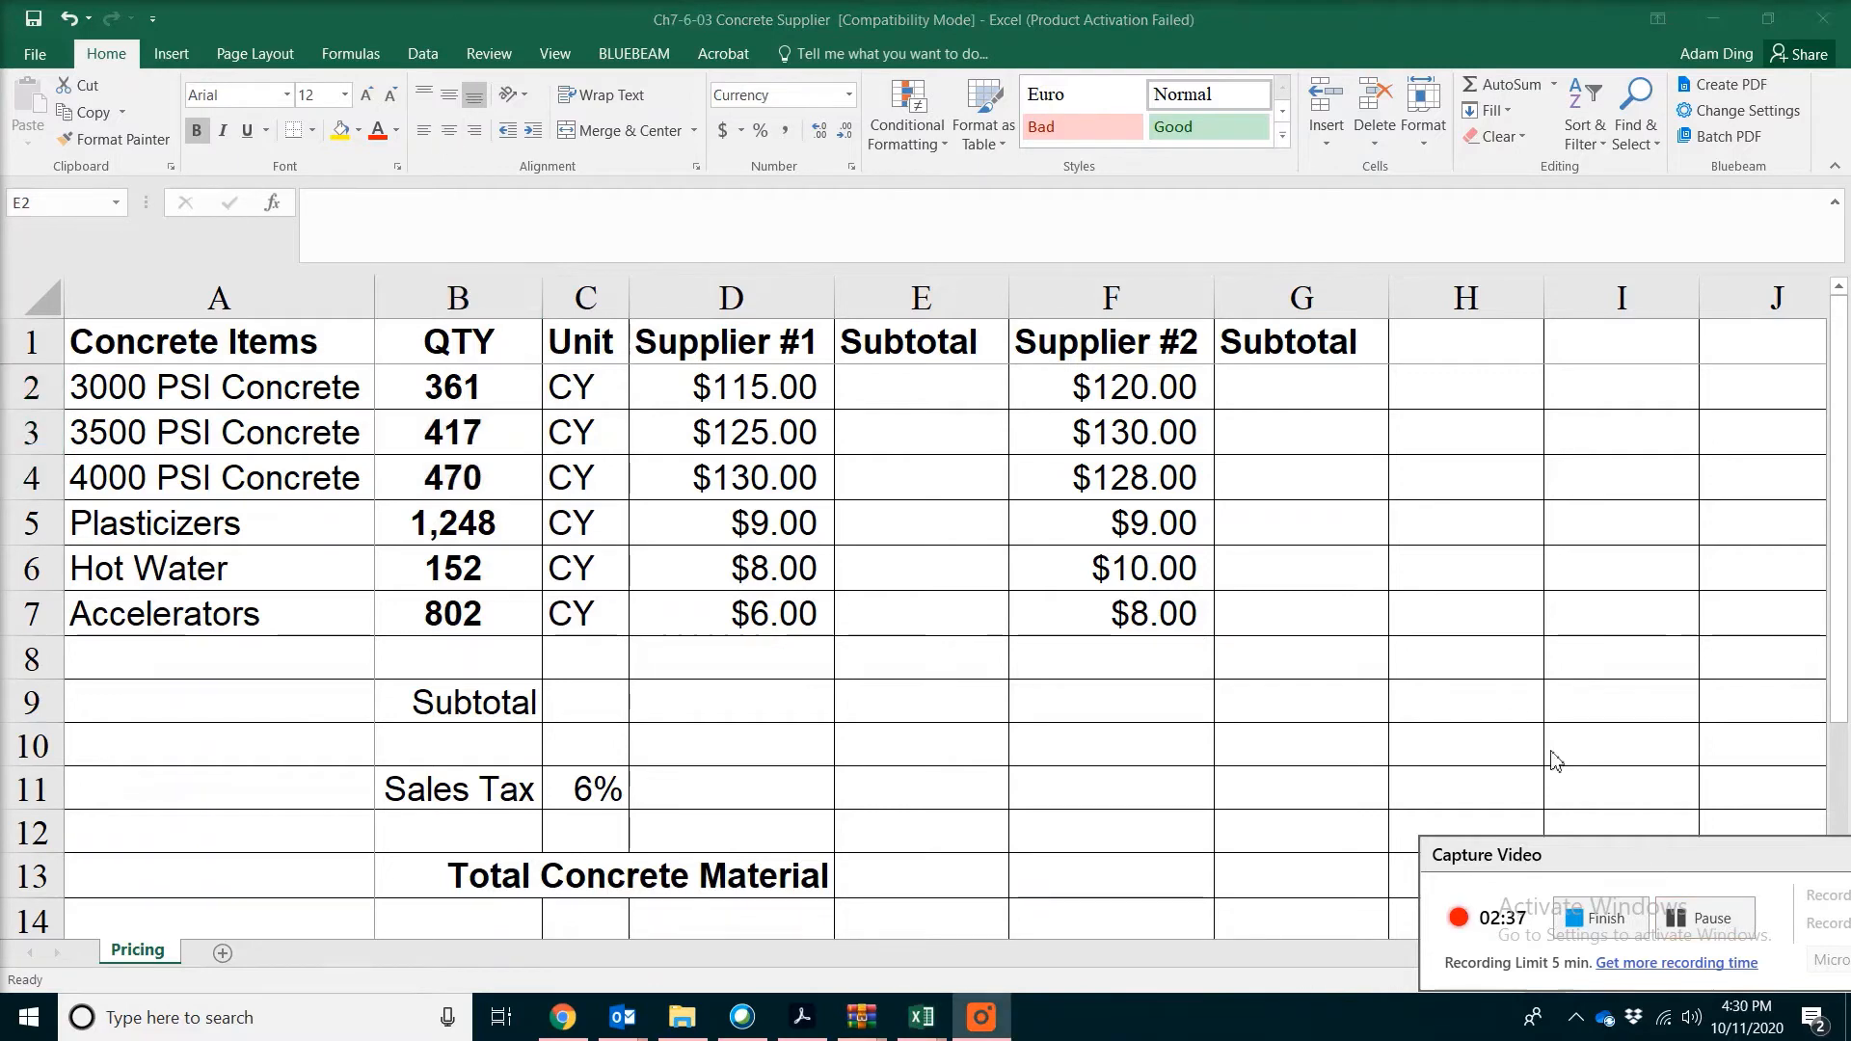
left_click(871, 393)
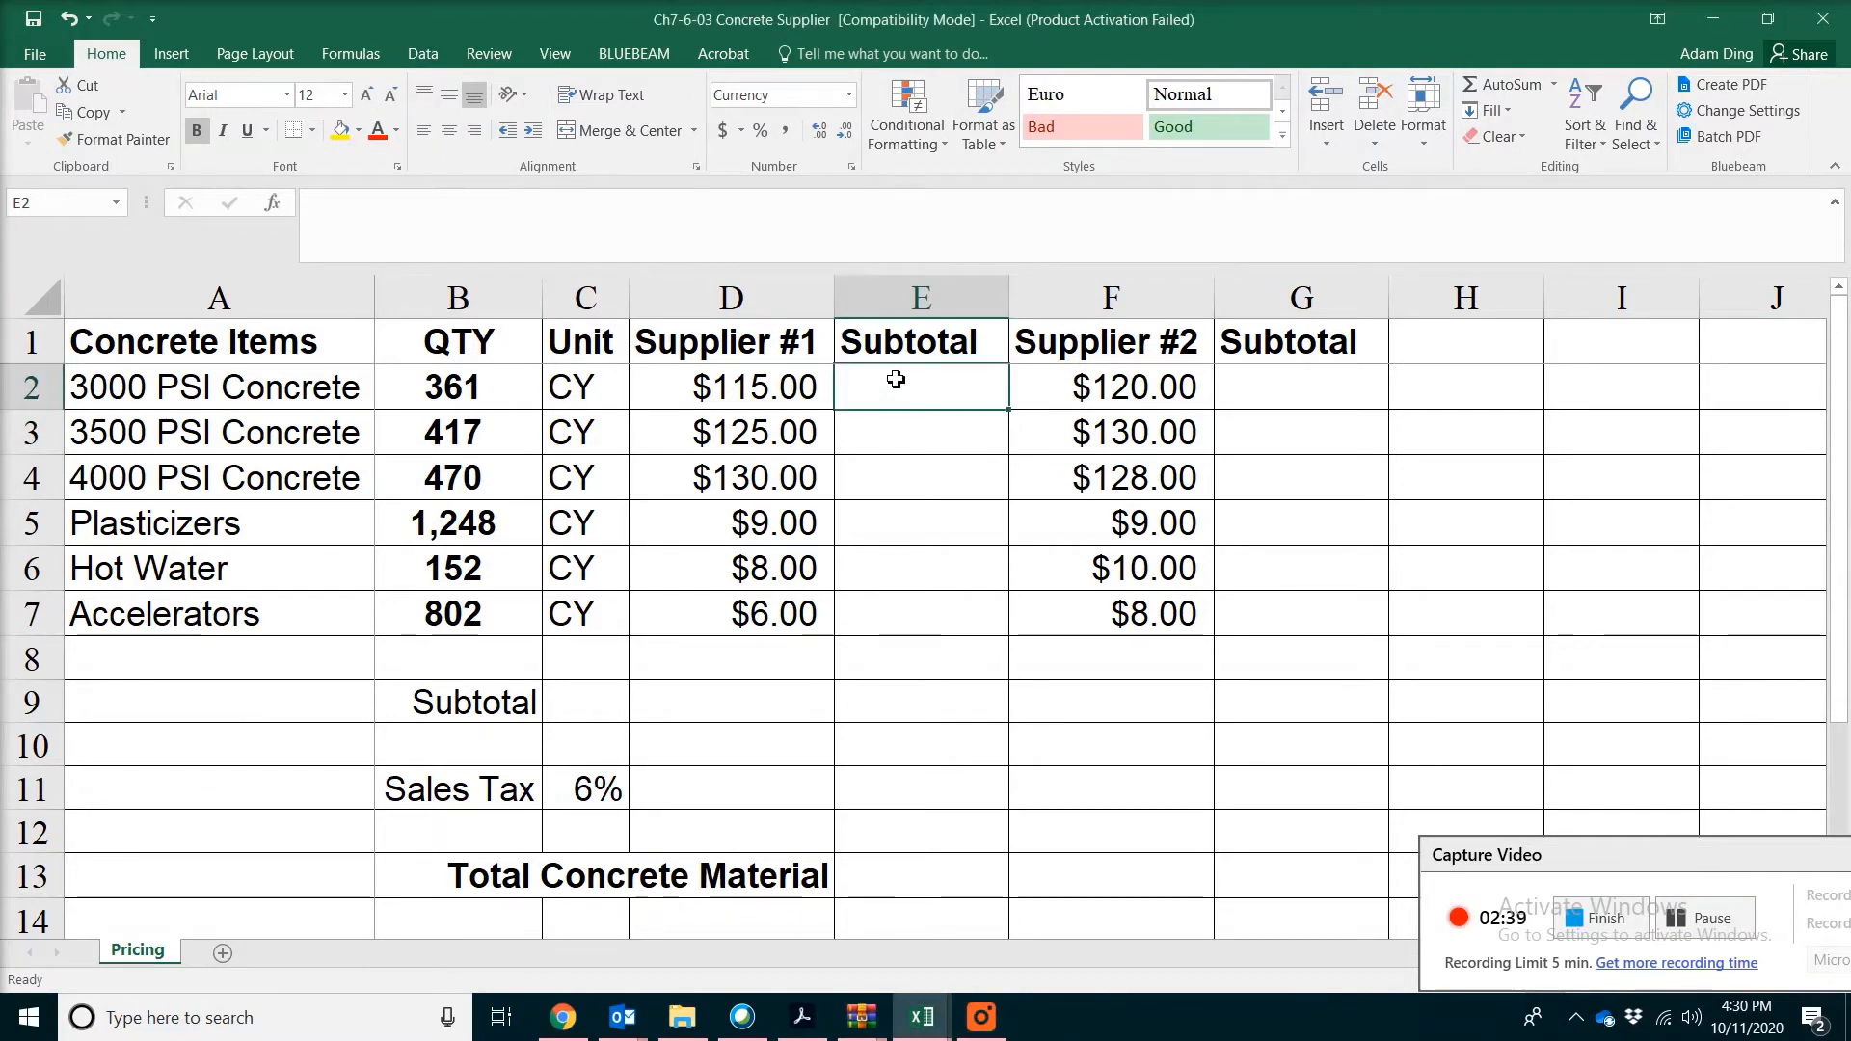
type("=")
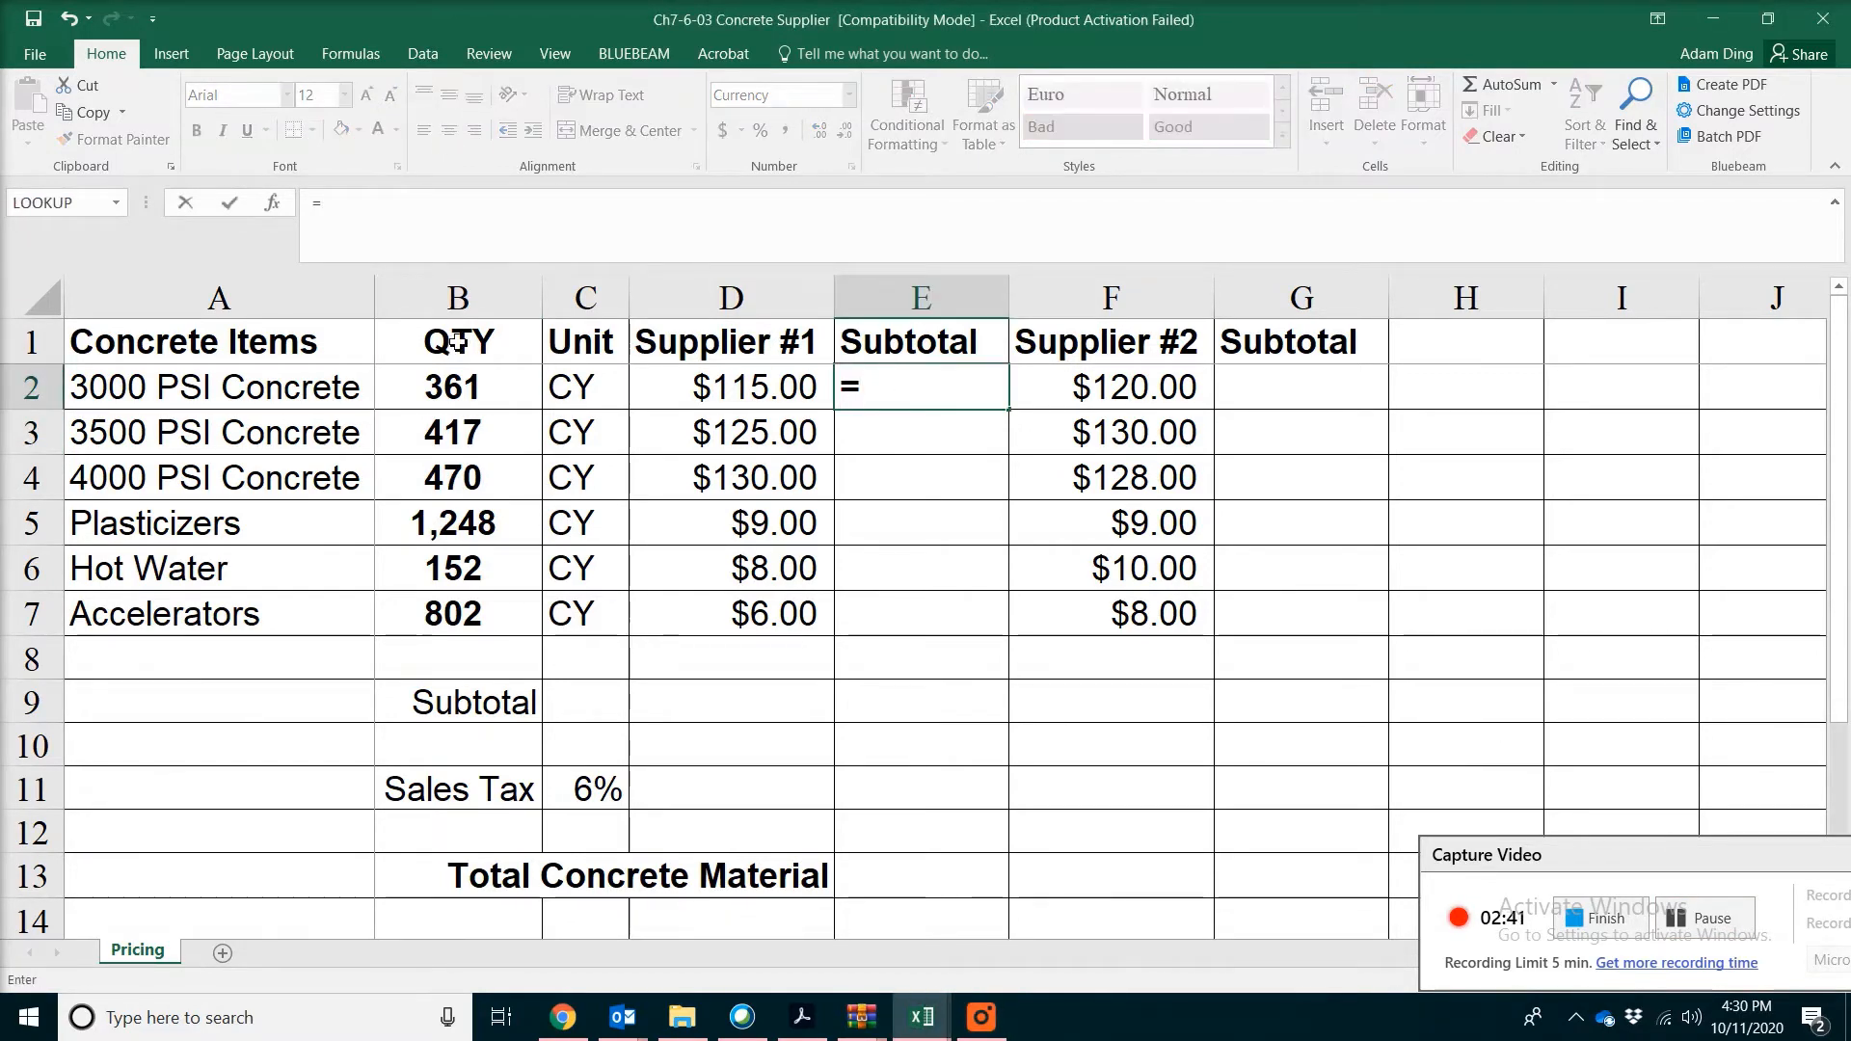
left_click(457, 387)
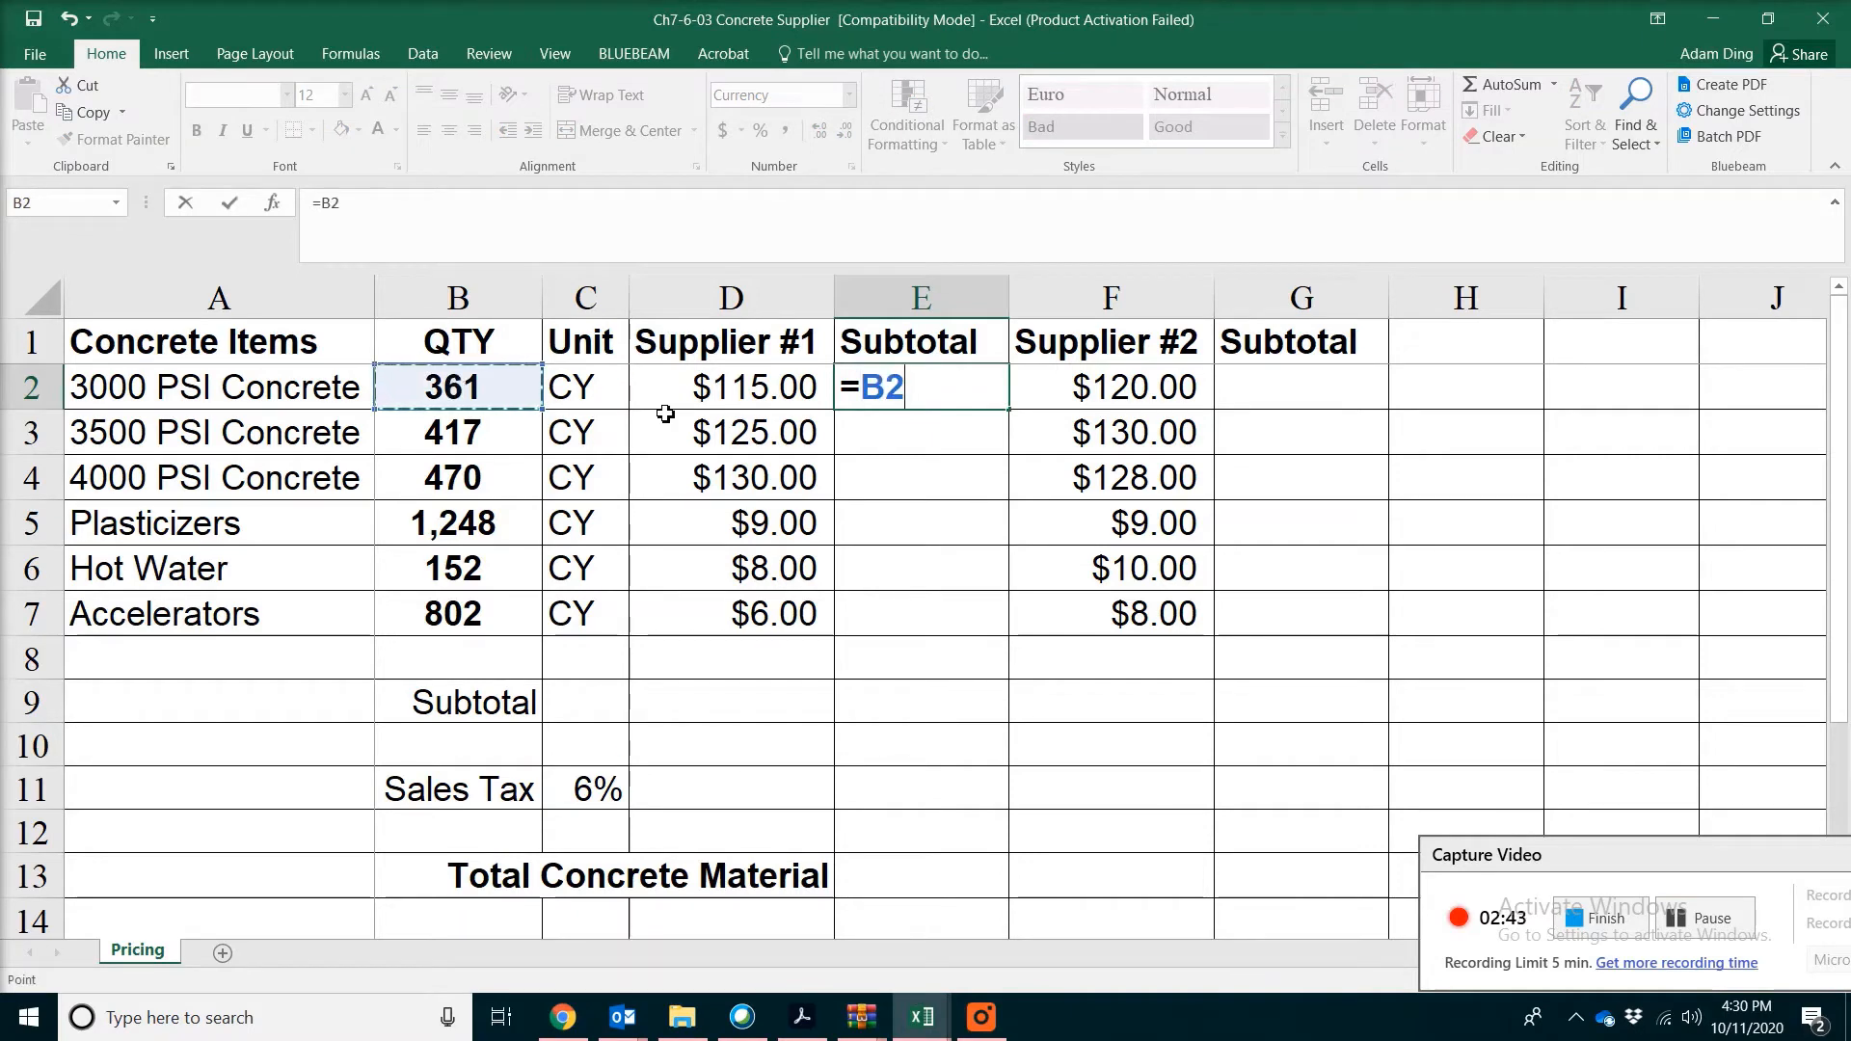
type("*")
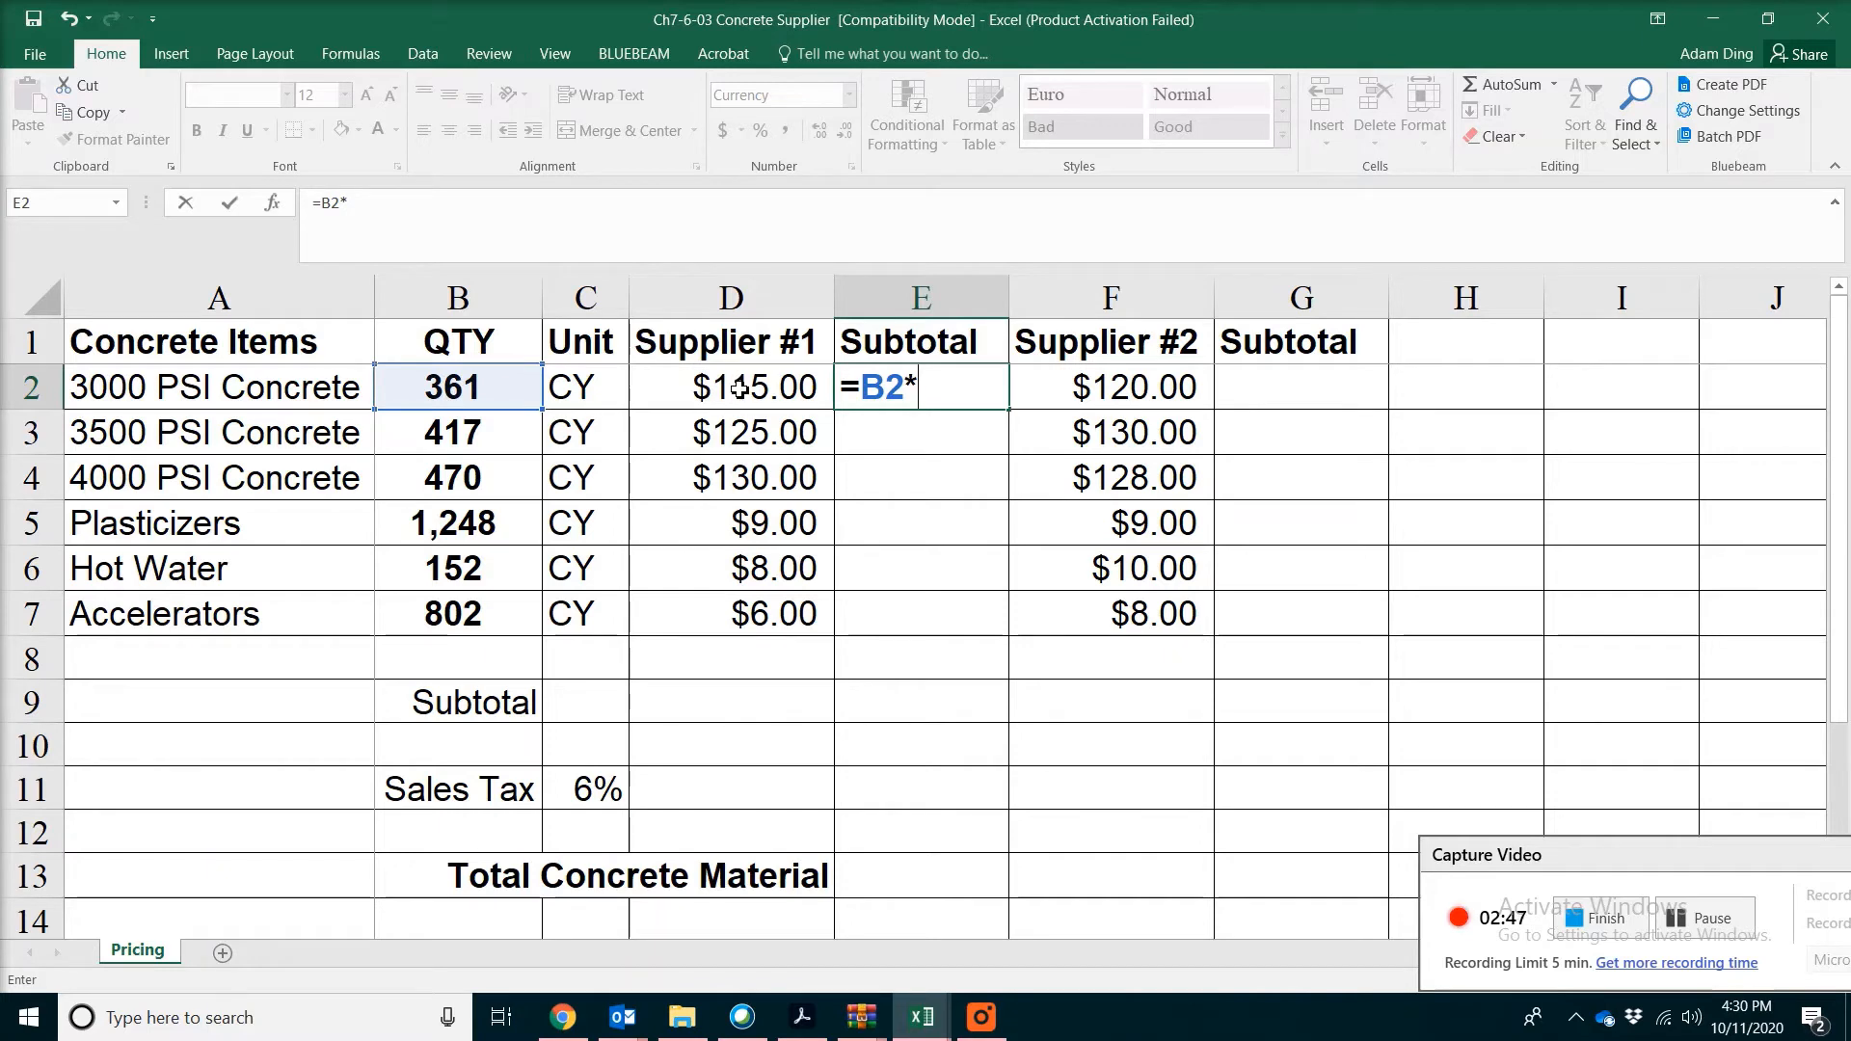
left_click(712, 387)
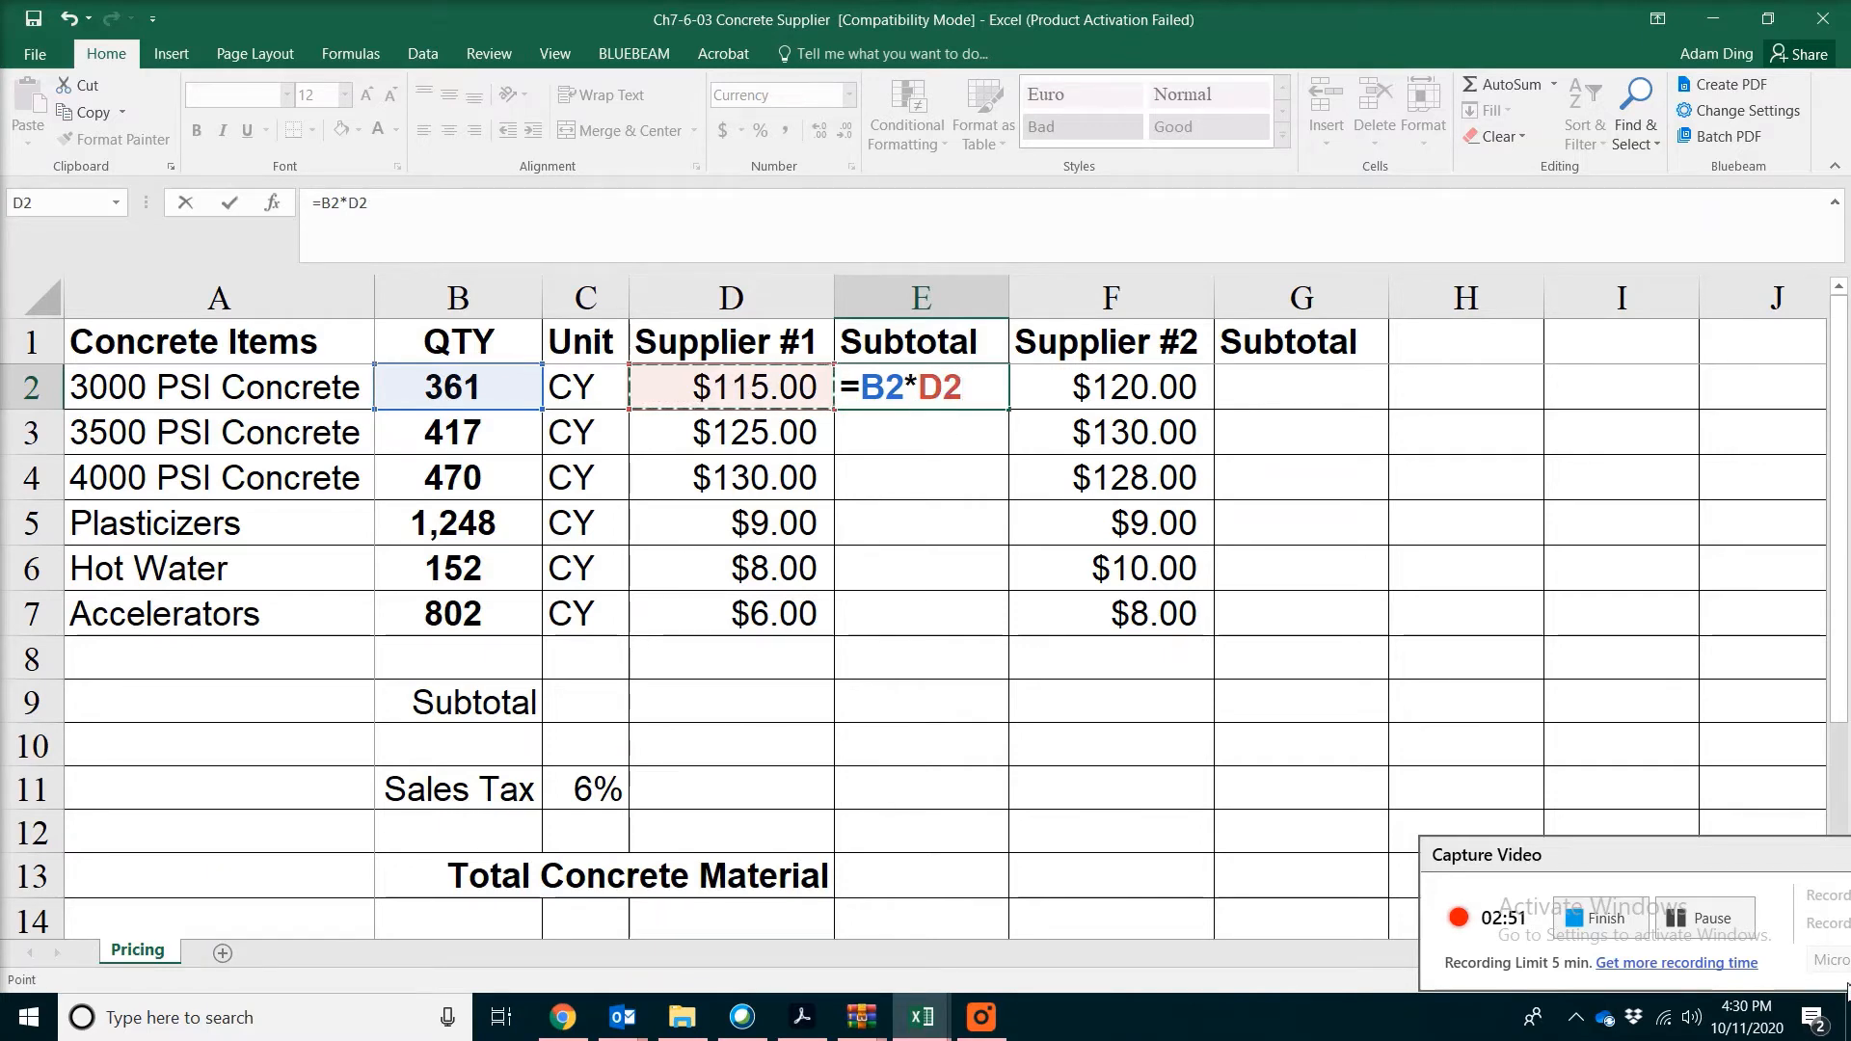
left_click(1689, 927)
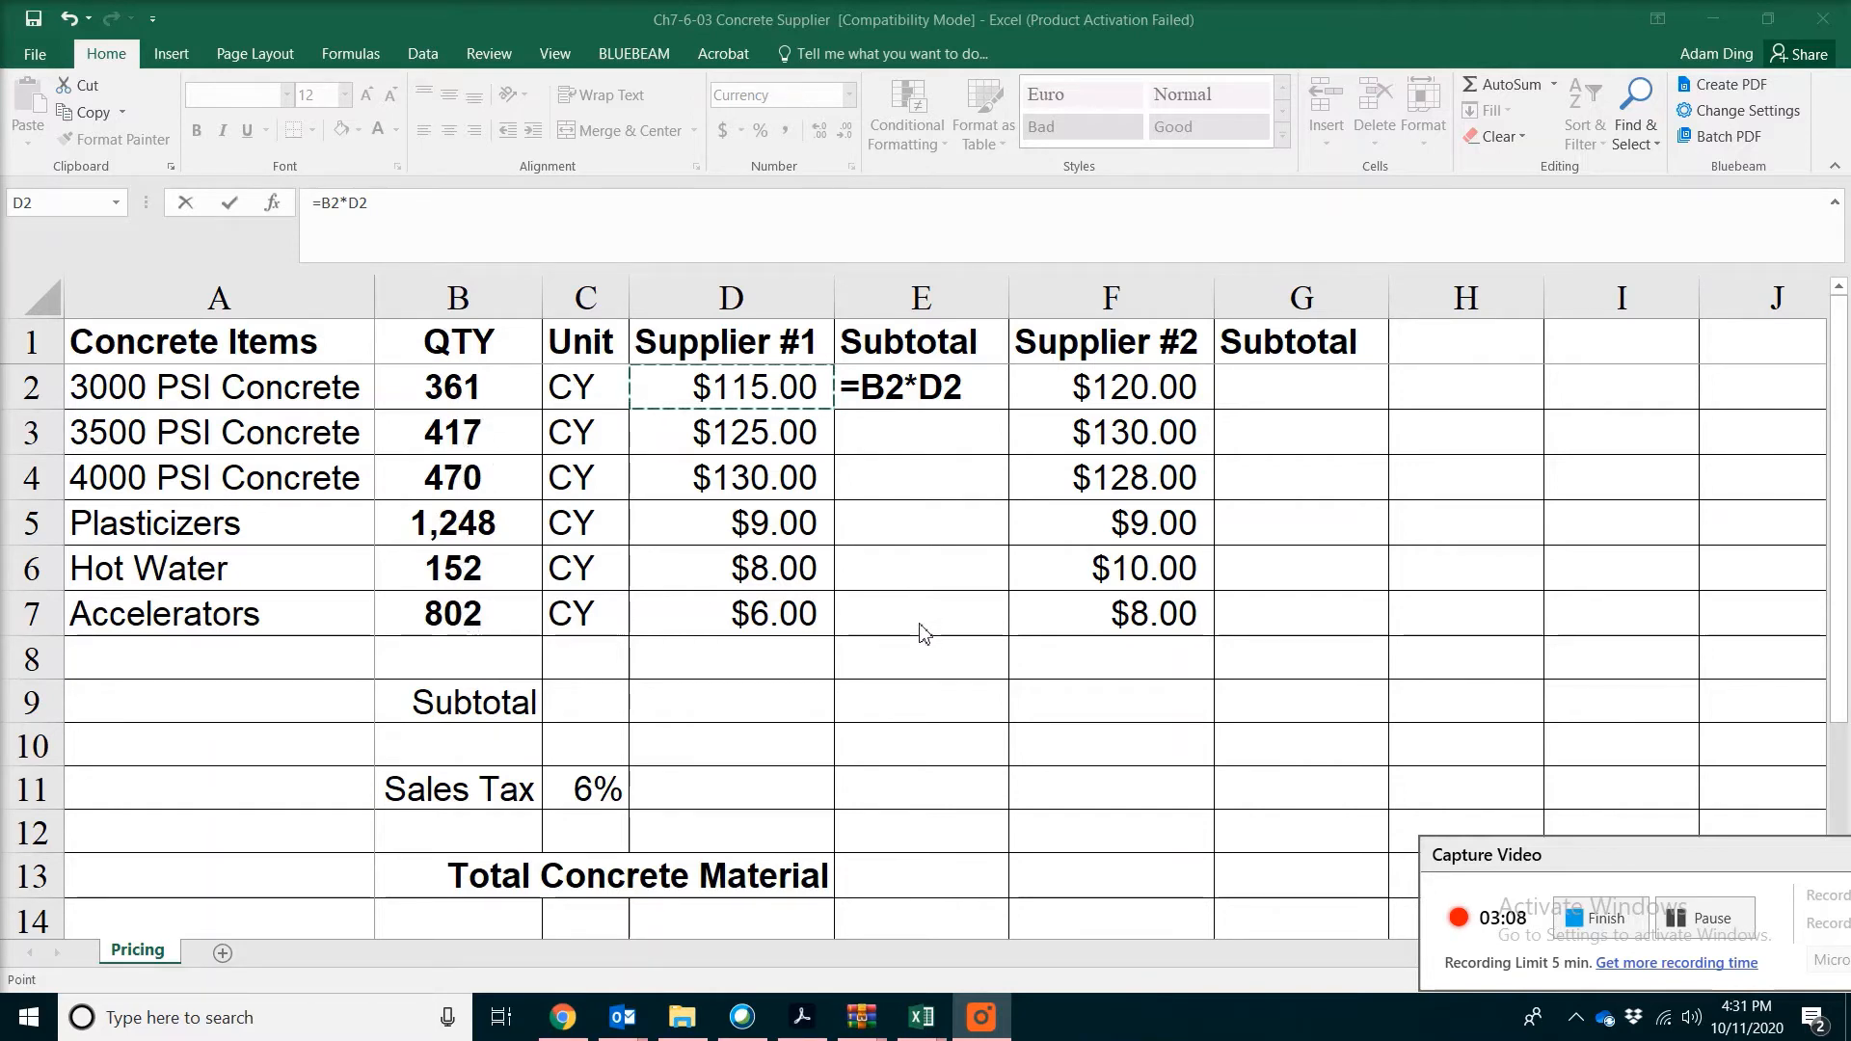
Lock the quantity column in the E2 formula so it reads =$B2*D2, and fill it down through E7
left_click(871, 387)
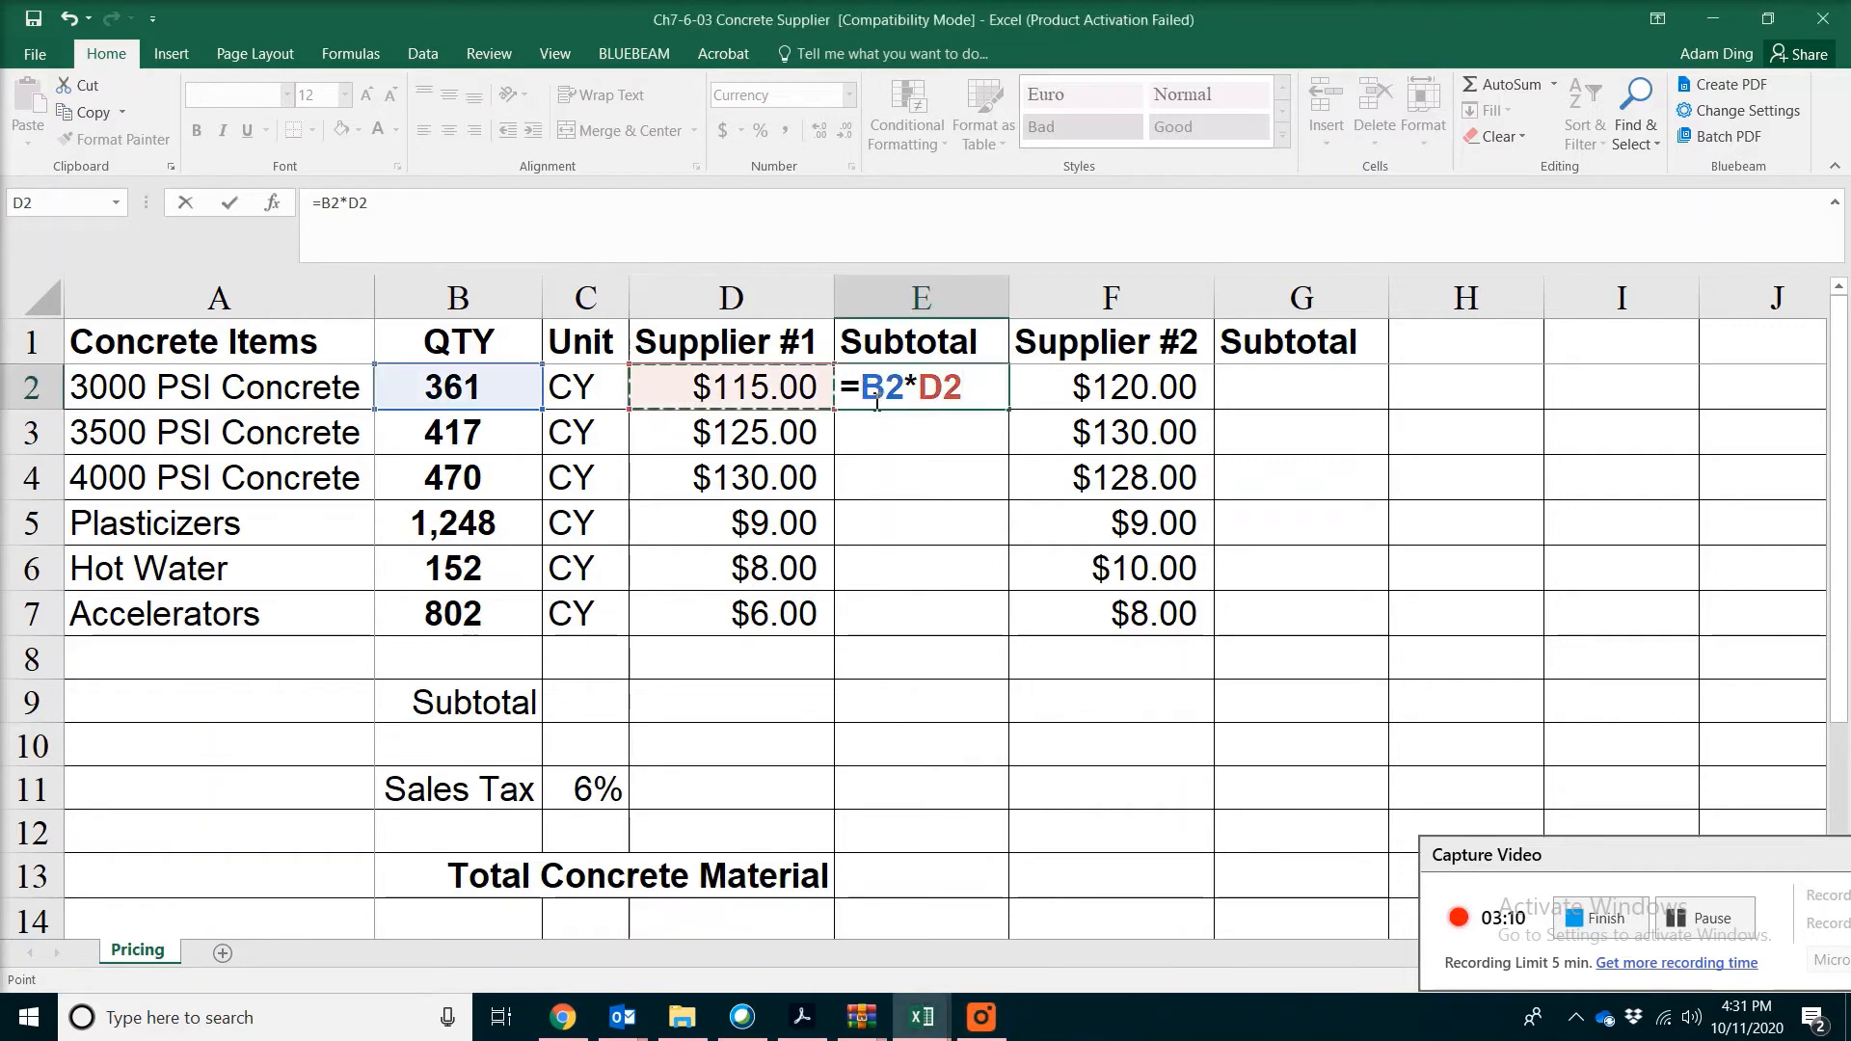
left_click(872, 386)
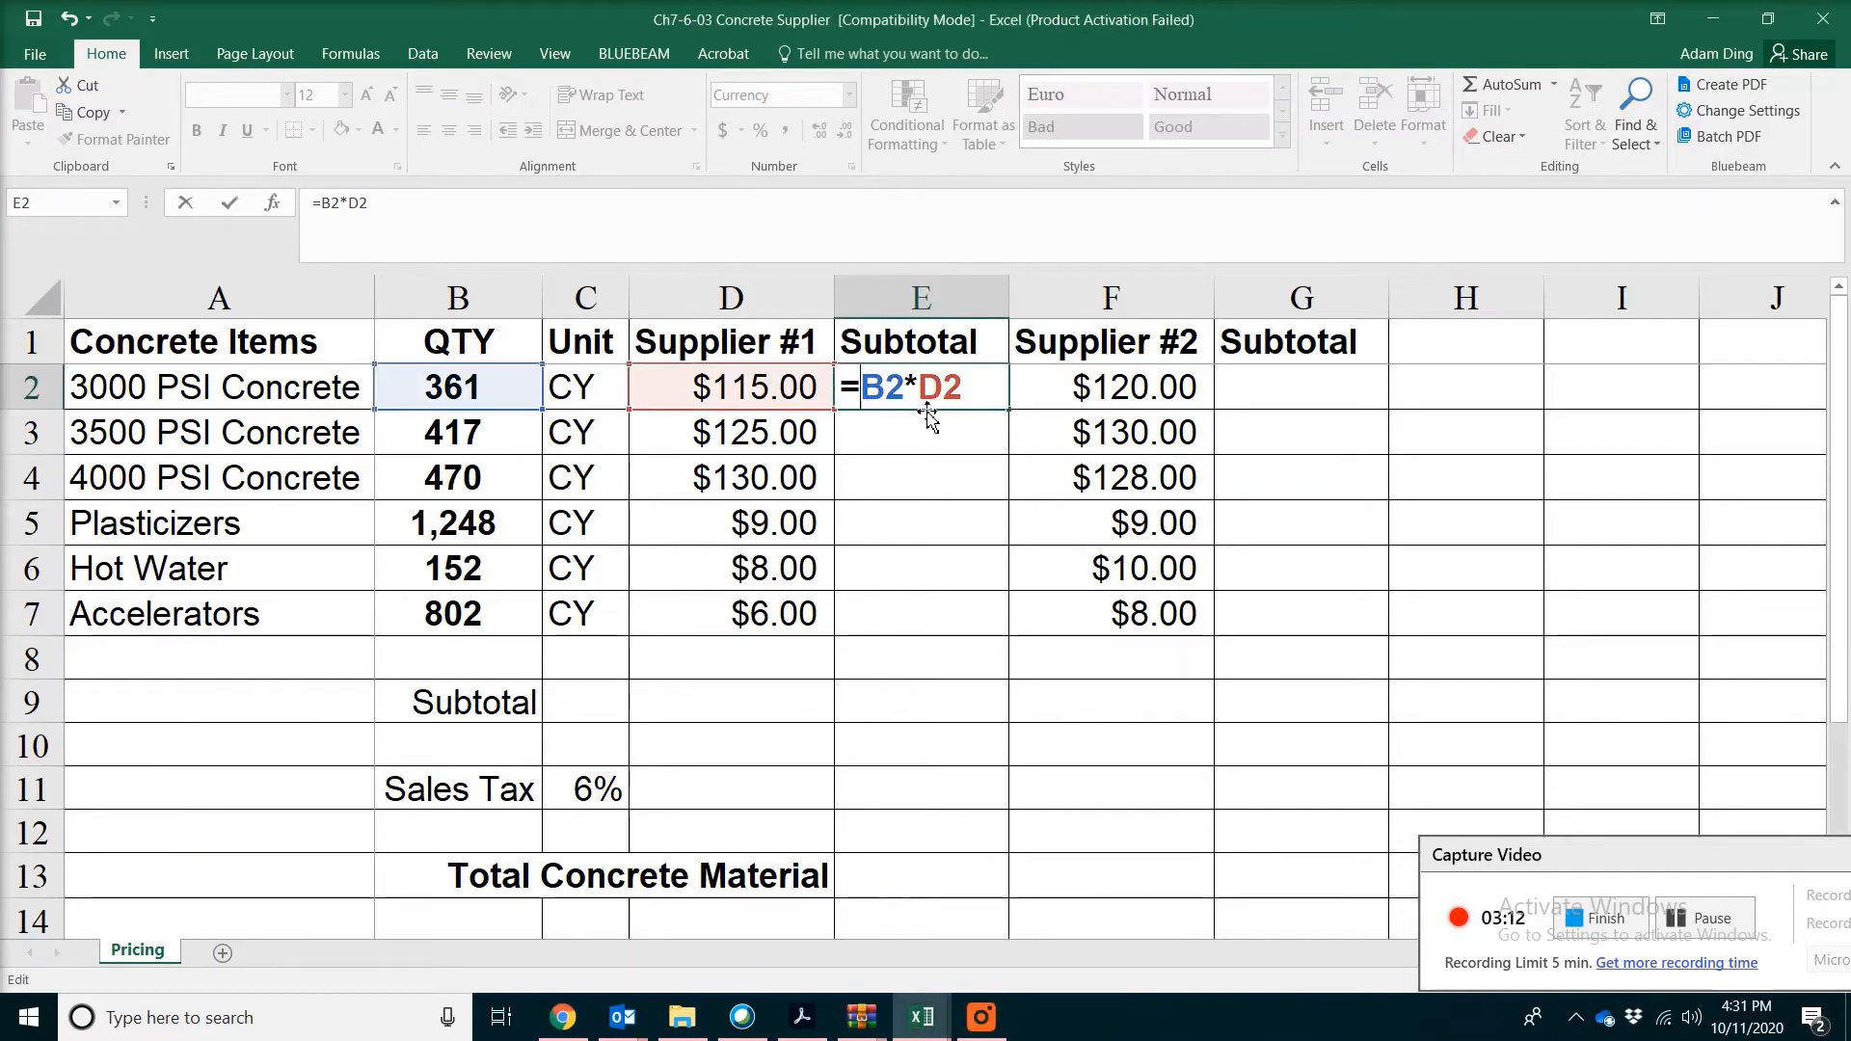
type("$")
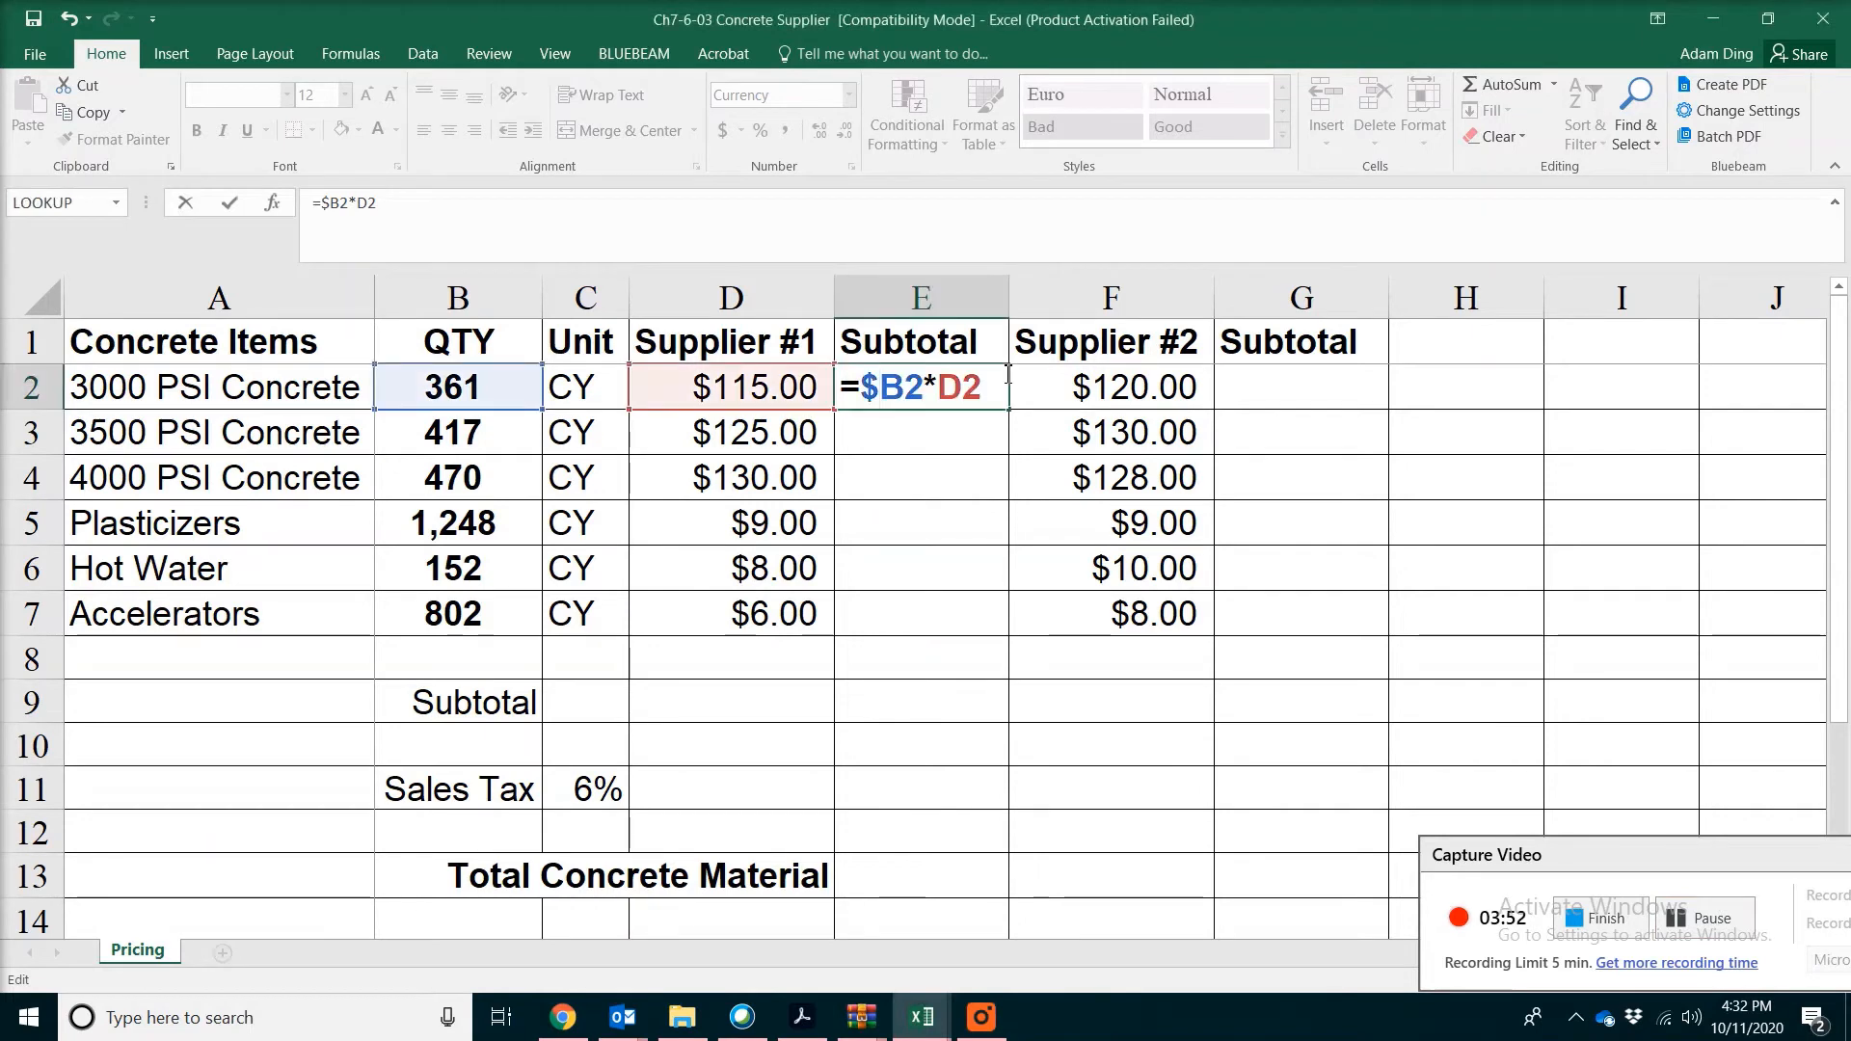
key("Return")
left_click(1006, 386)
left_click_drag(1008, 409, 1025, 638)
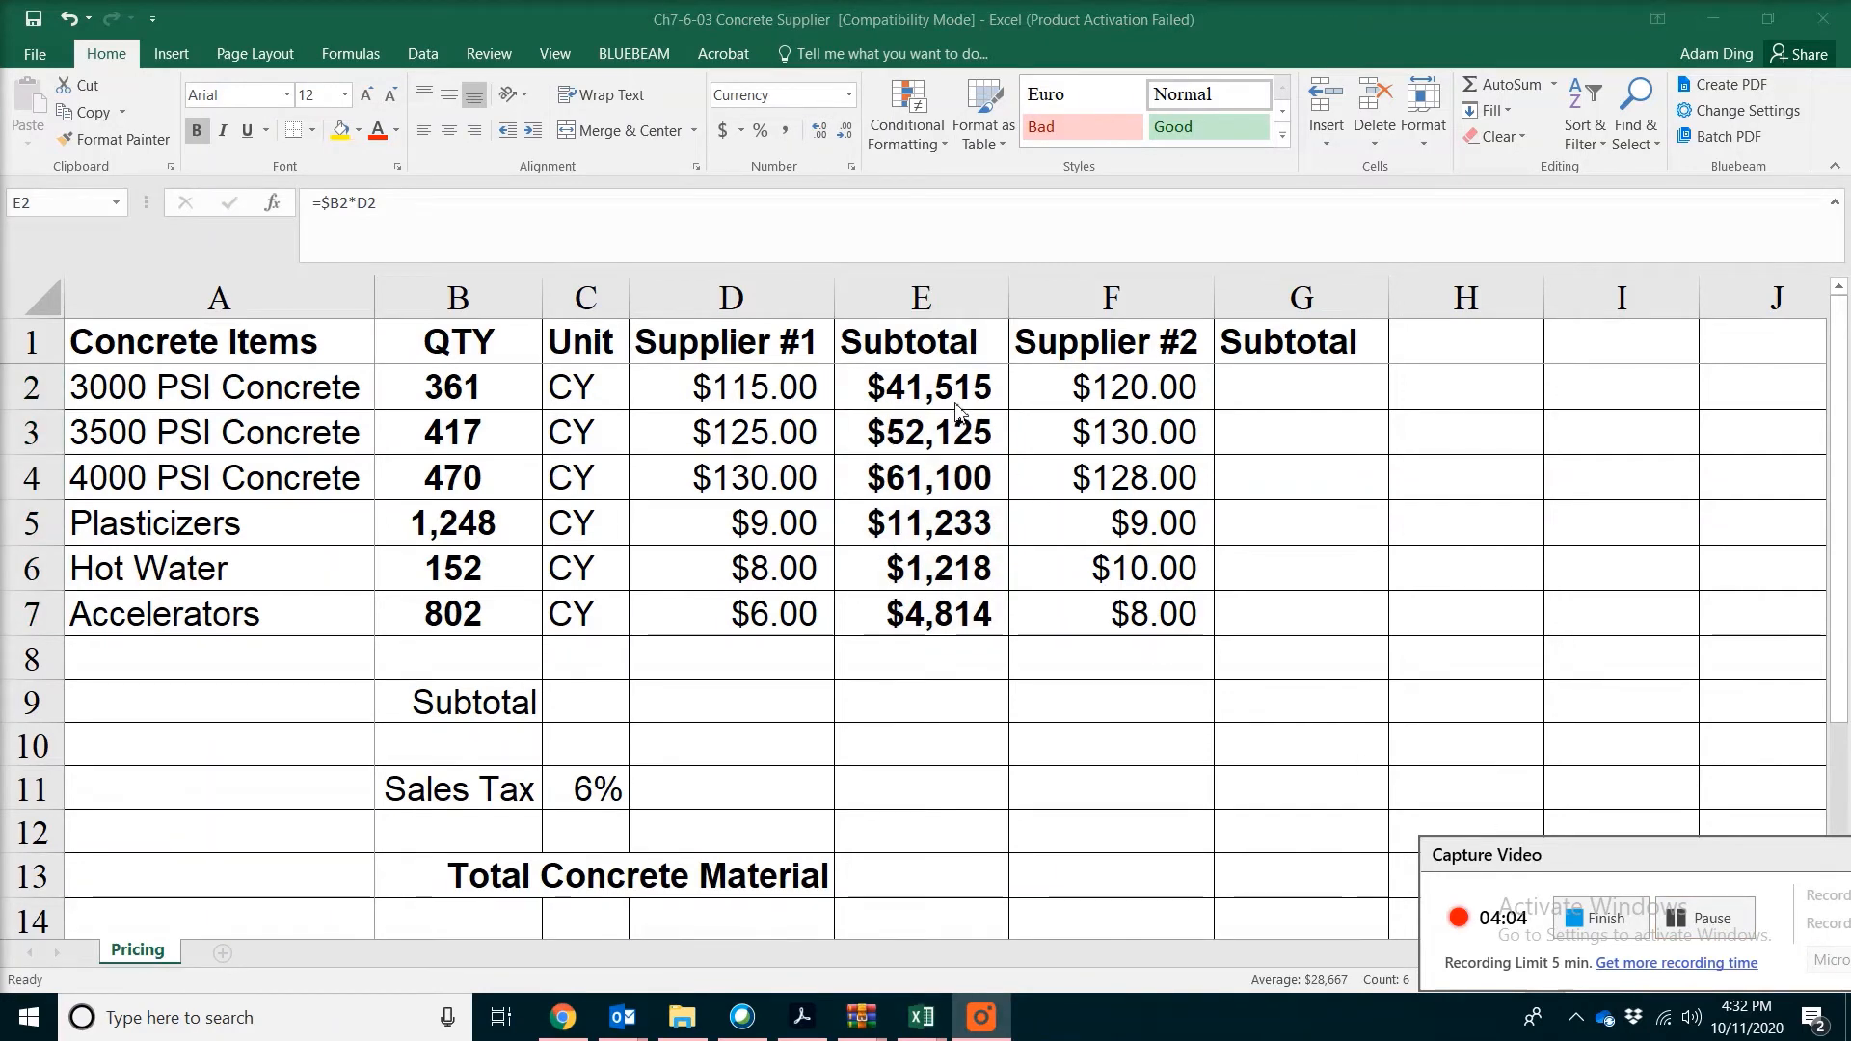
Copy the Supplier #1 subtotal formulas in E2:E7 to the Supplier #2 subtotal cells G2:G7
left_click(957, 389)
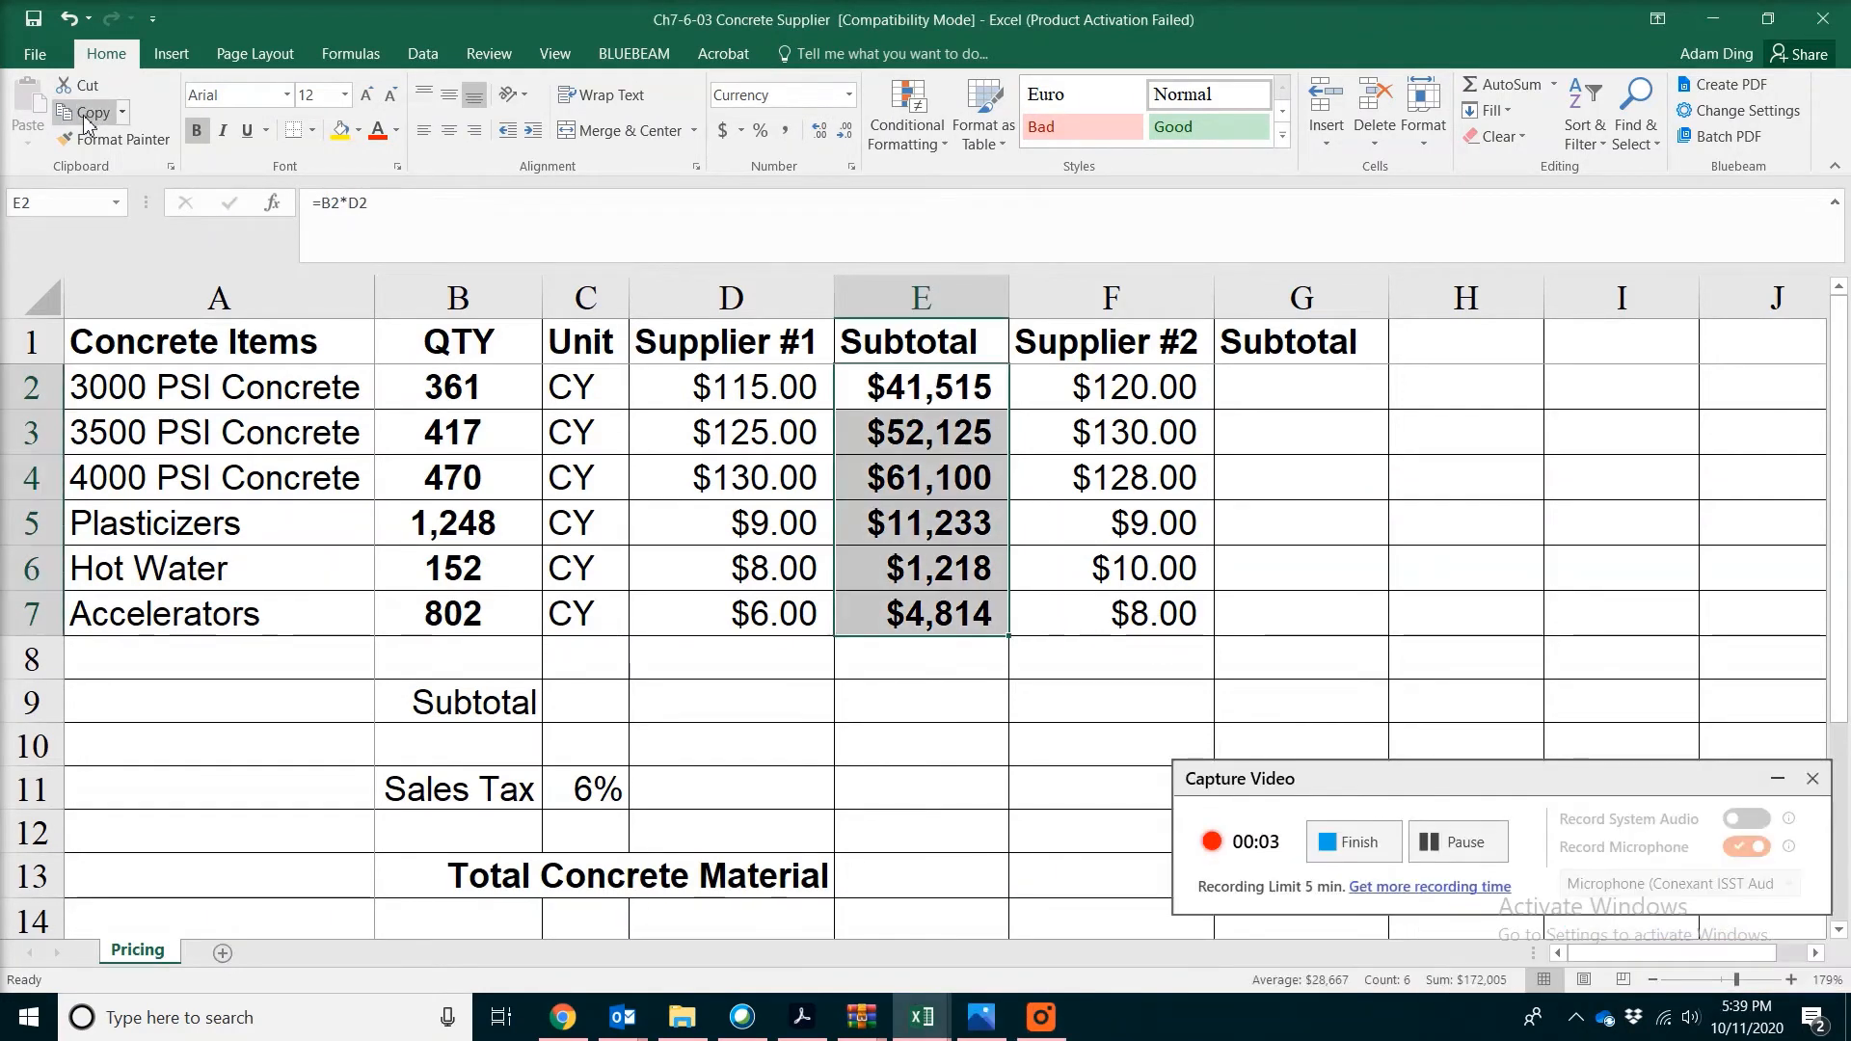
left_click(88, 113)
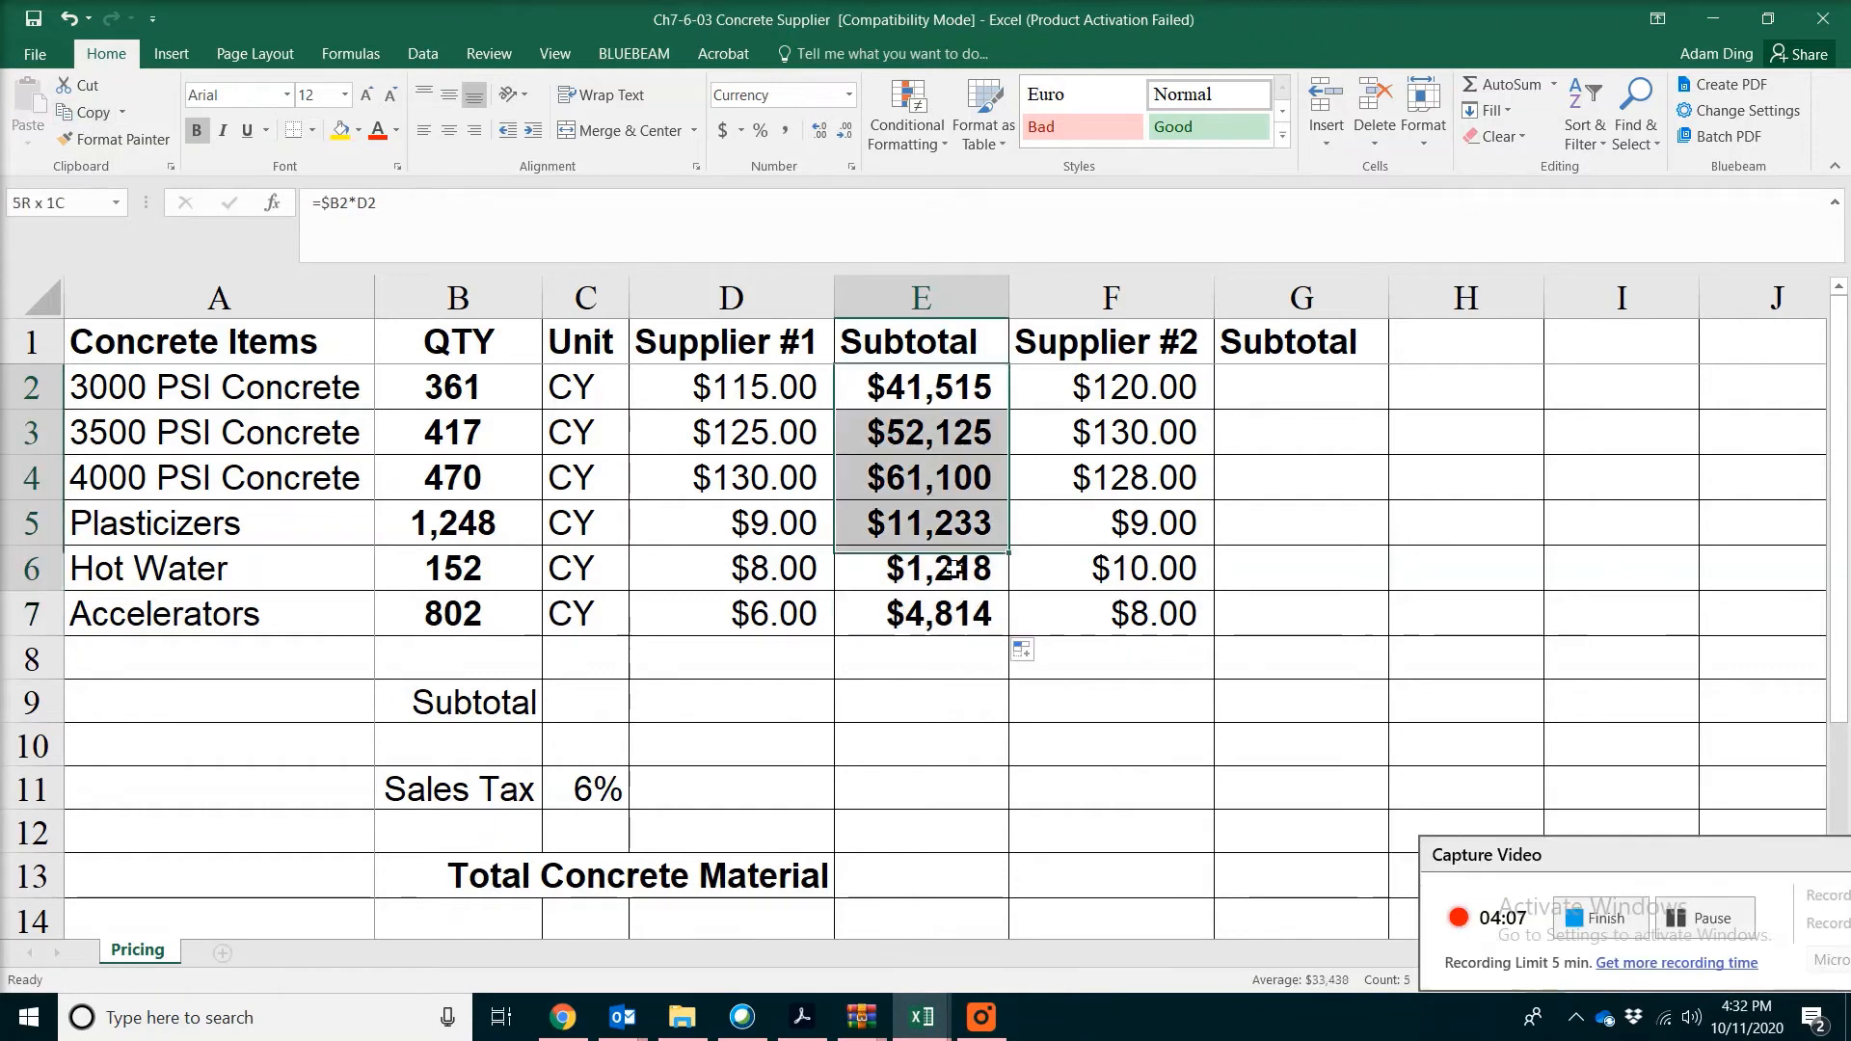
key("ctrl+c")
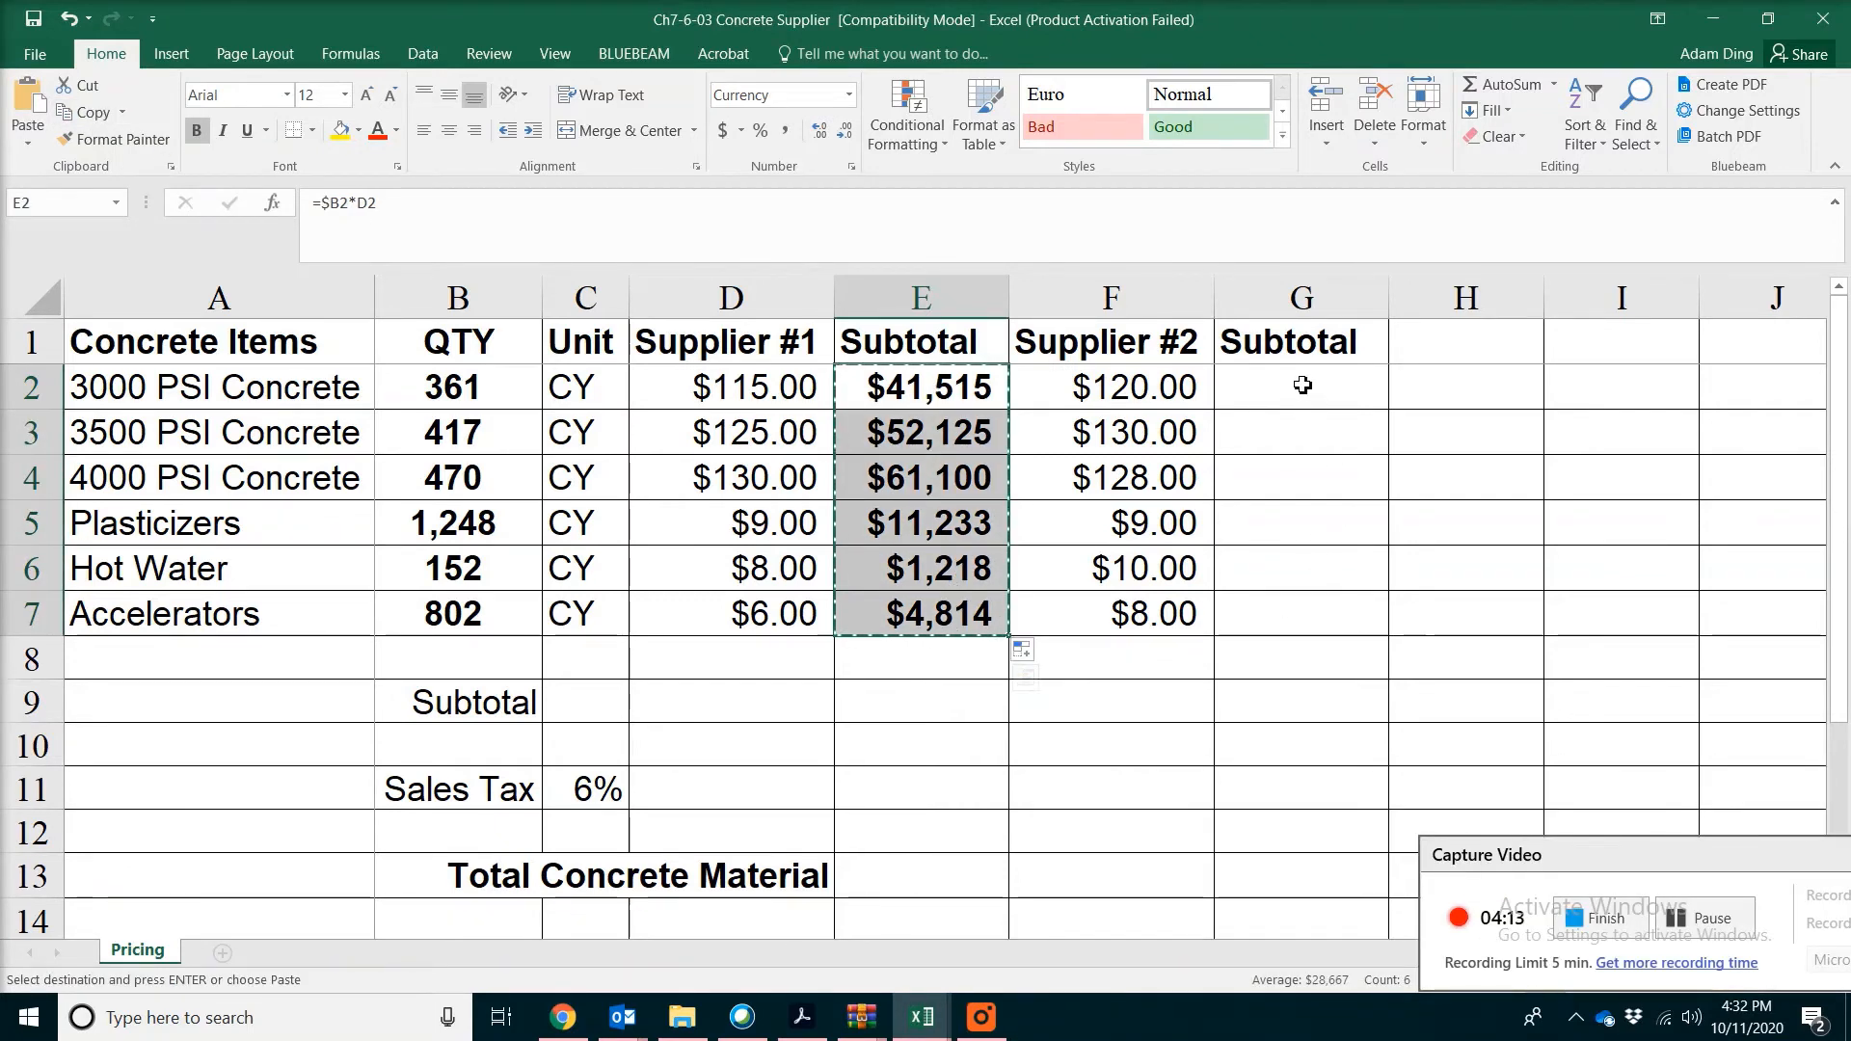
left_click_drag(1301, 386, 1302, 612)
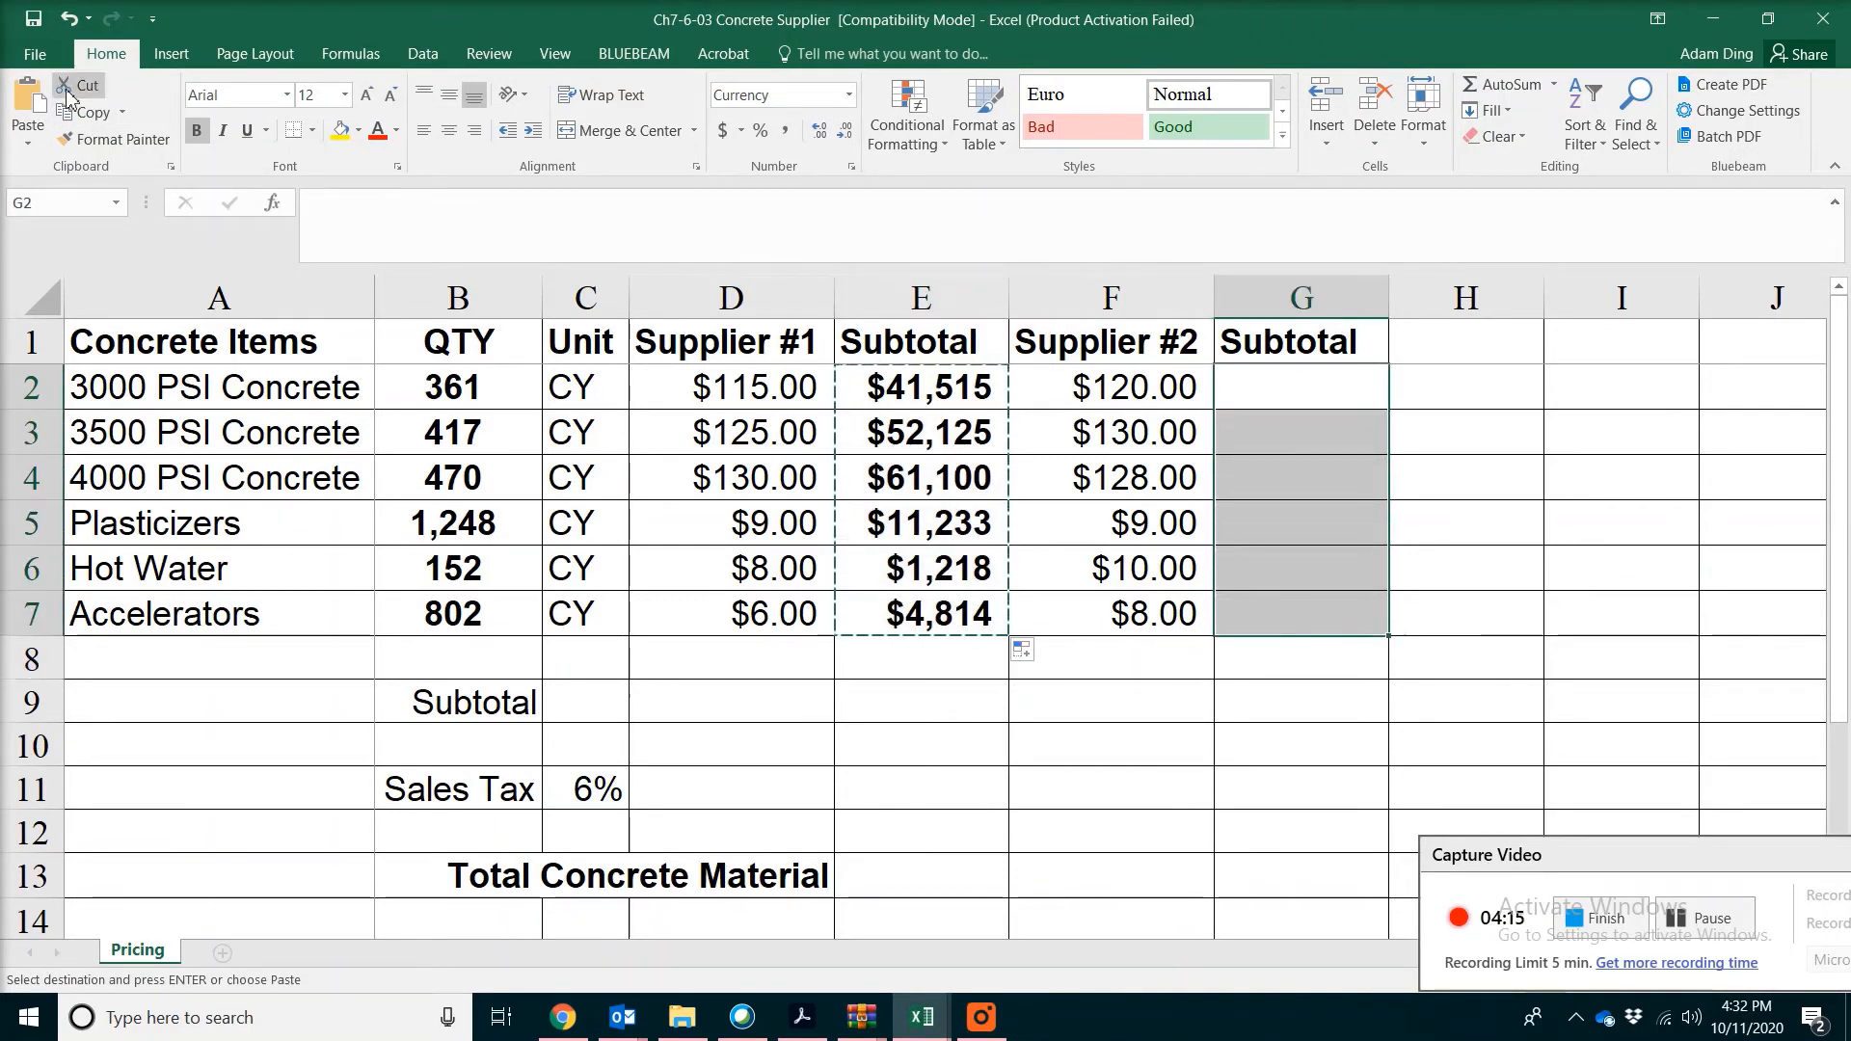
left_click(27, 99)
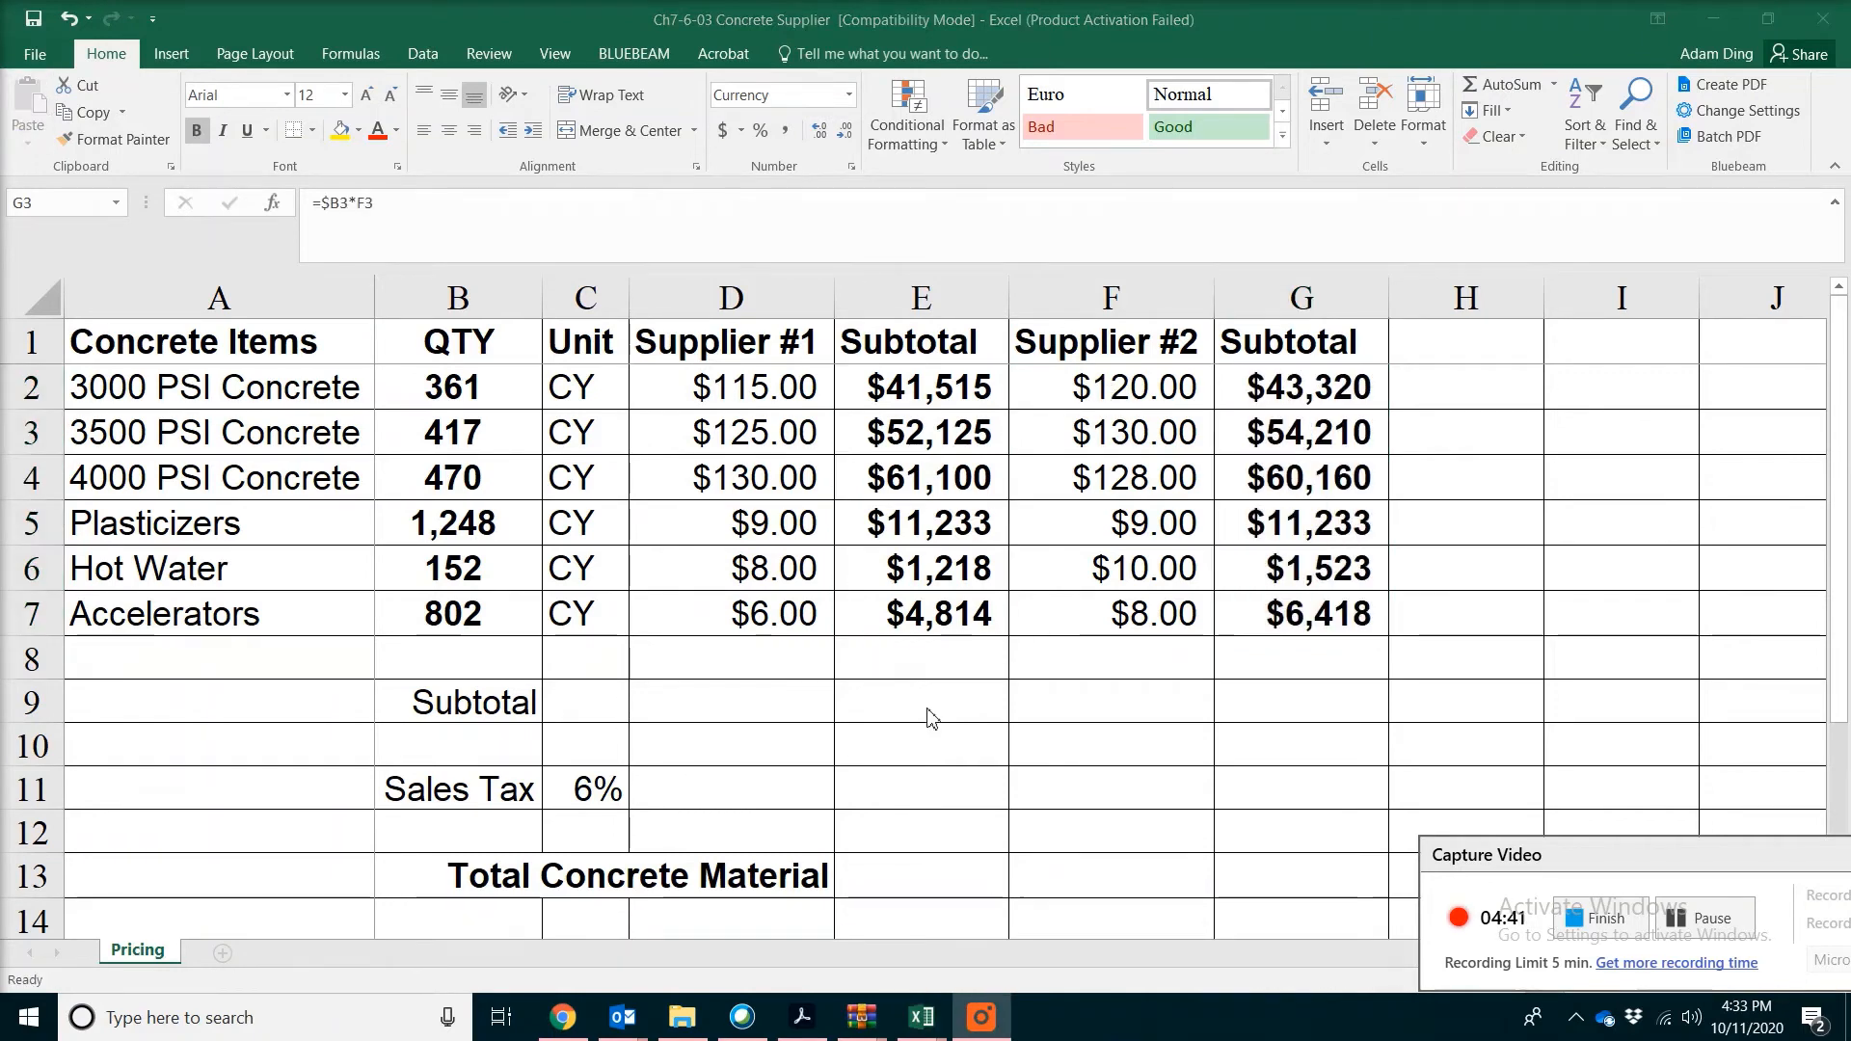
Total the Supplier #1 subtotals in E9 with the AutoSum formula =SUM(E2:E8)
left_click(932, 719)
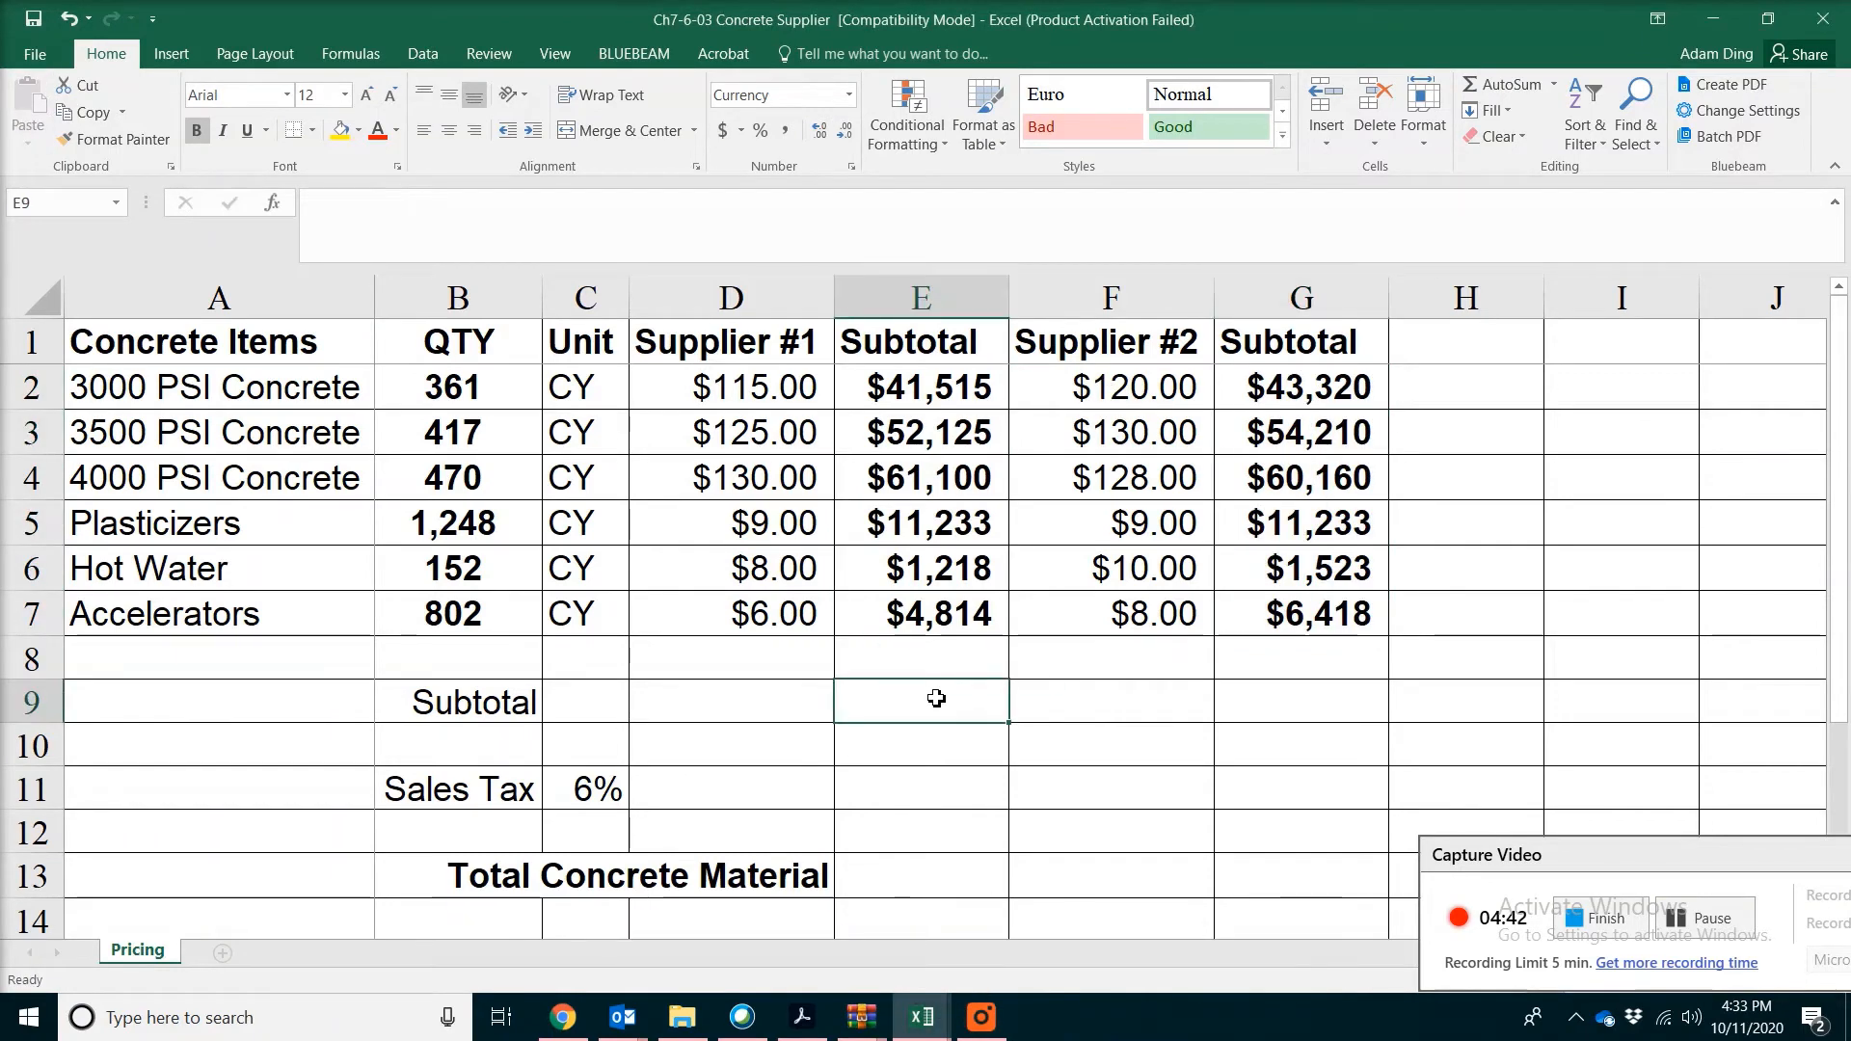
left_click(1504, 93)
key("Return")
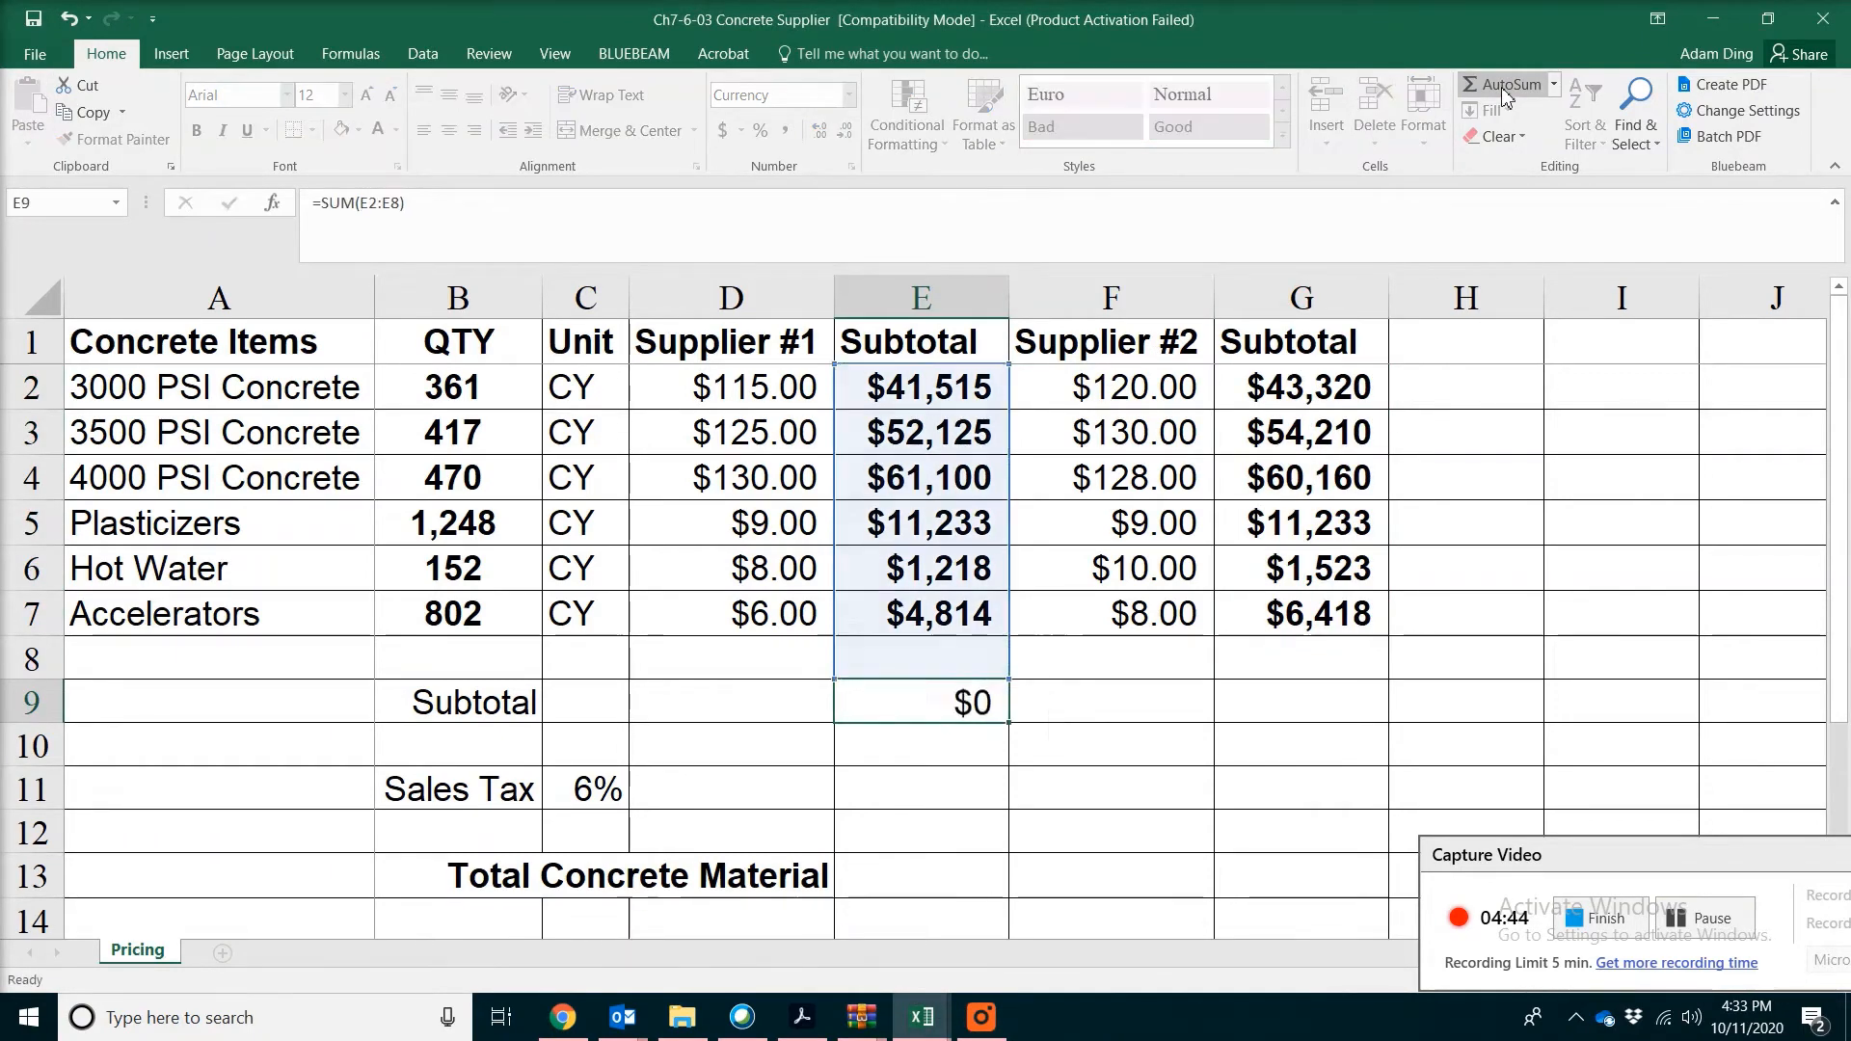
Total the Supplier #2 subtotals in G9 with AutoSum
left_click(1302, 703)
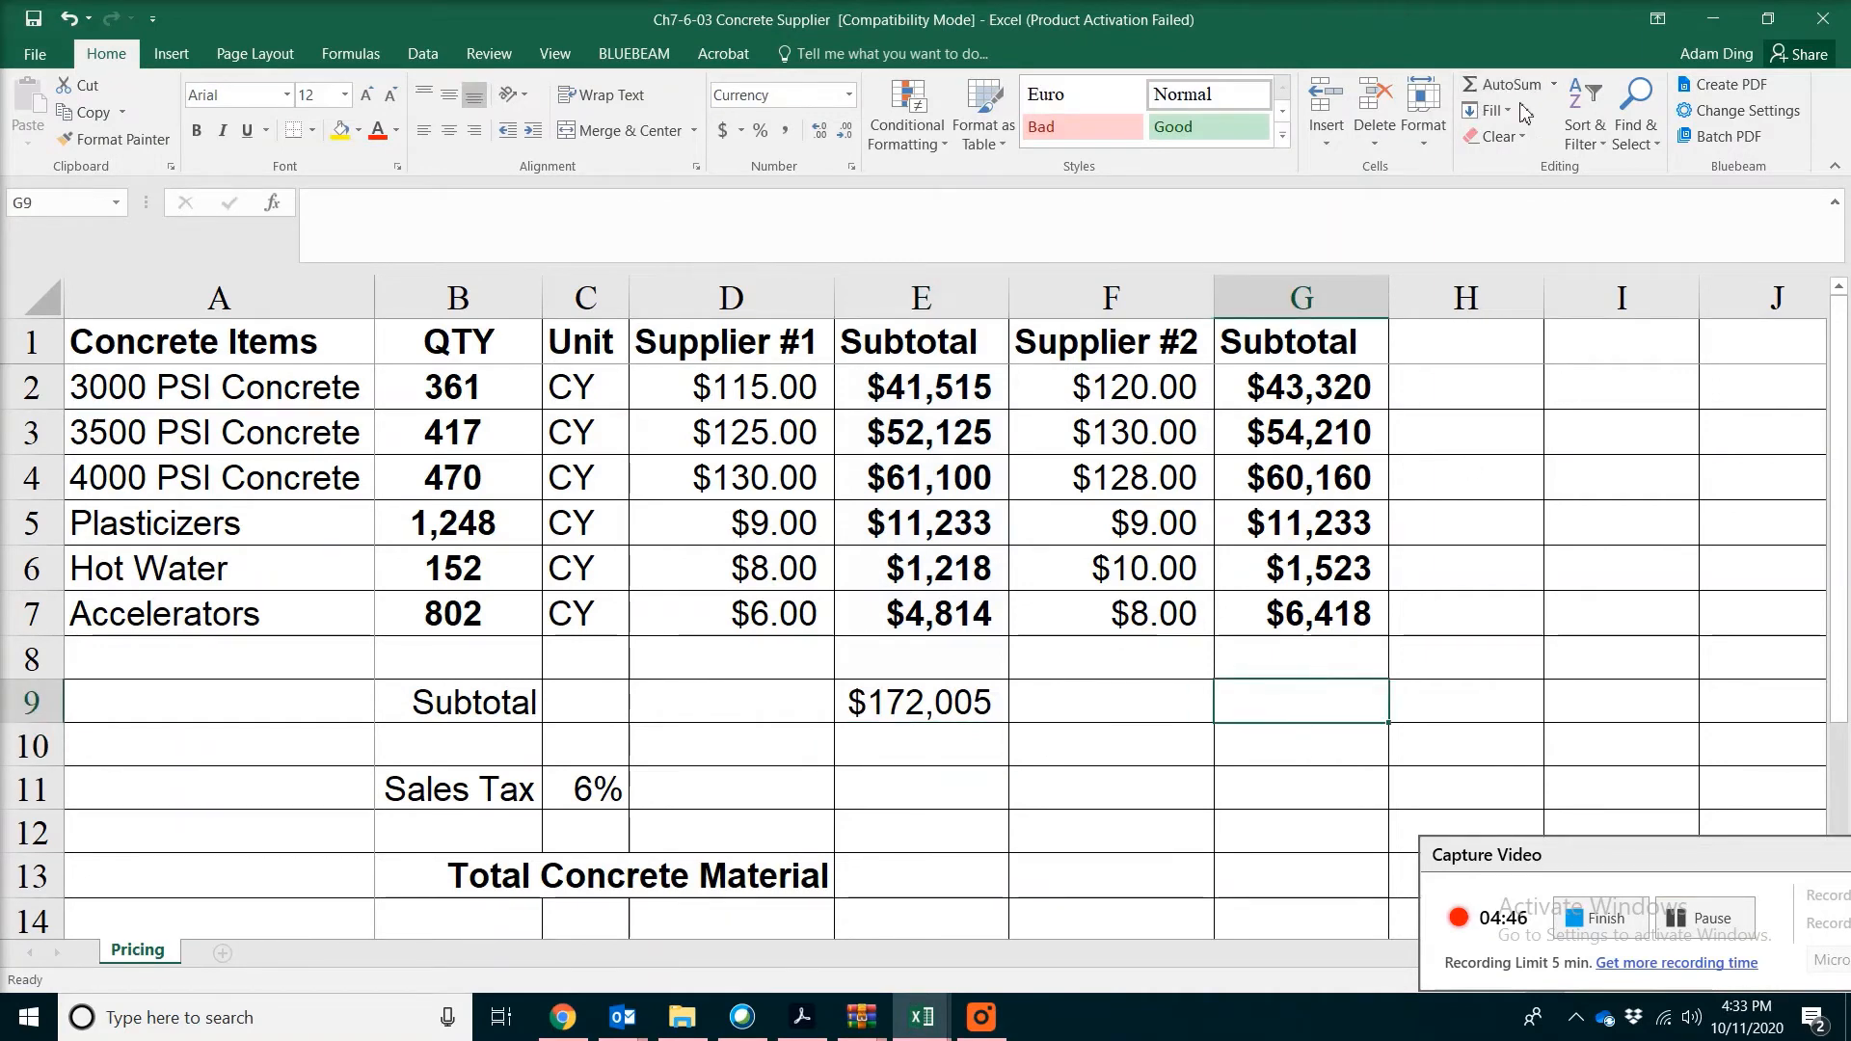
left_click(1512, 91)
key("Return")
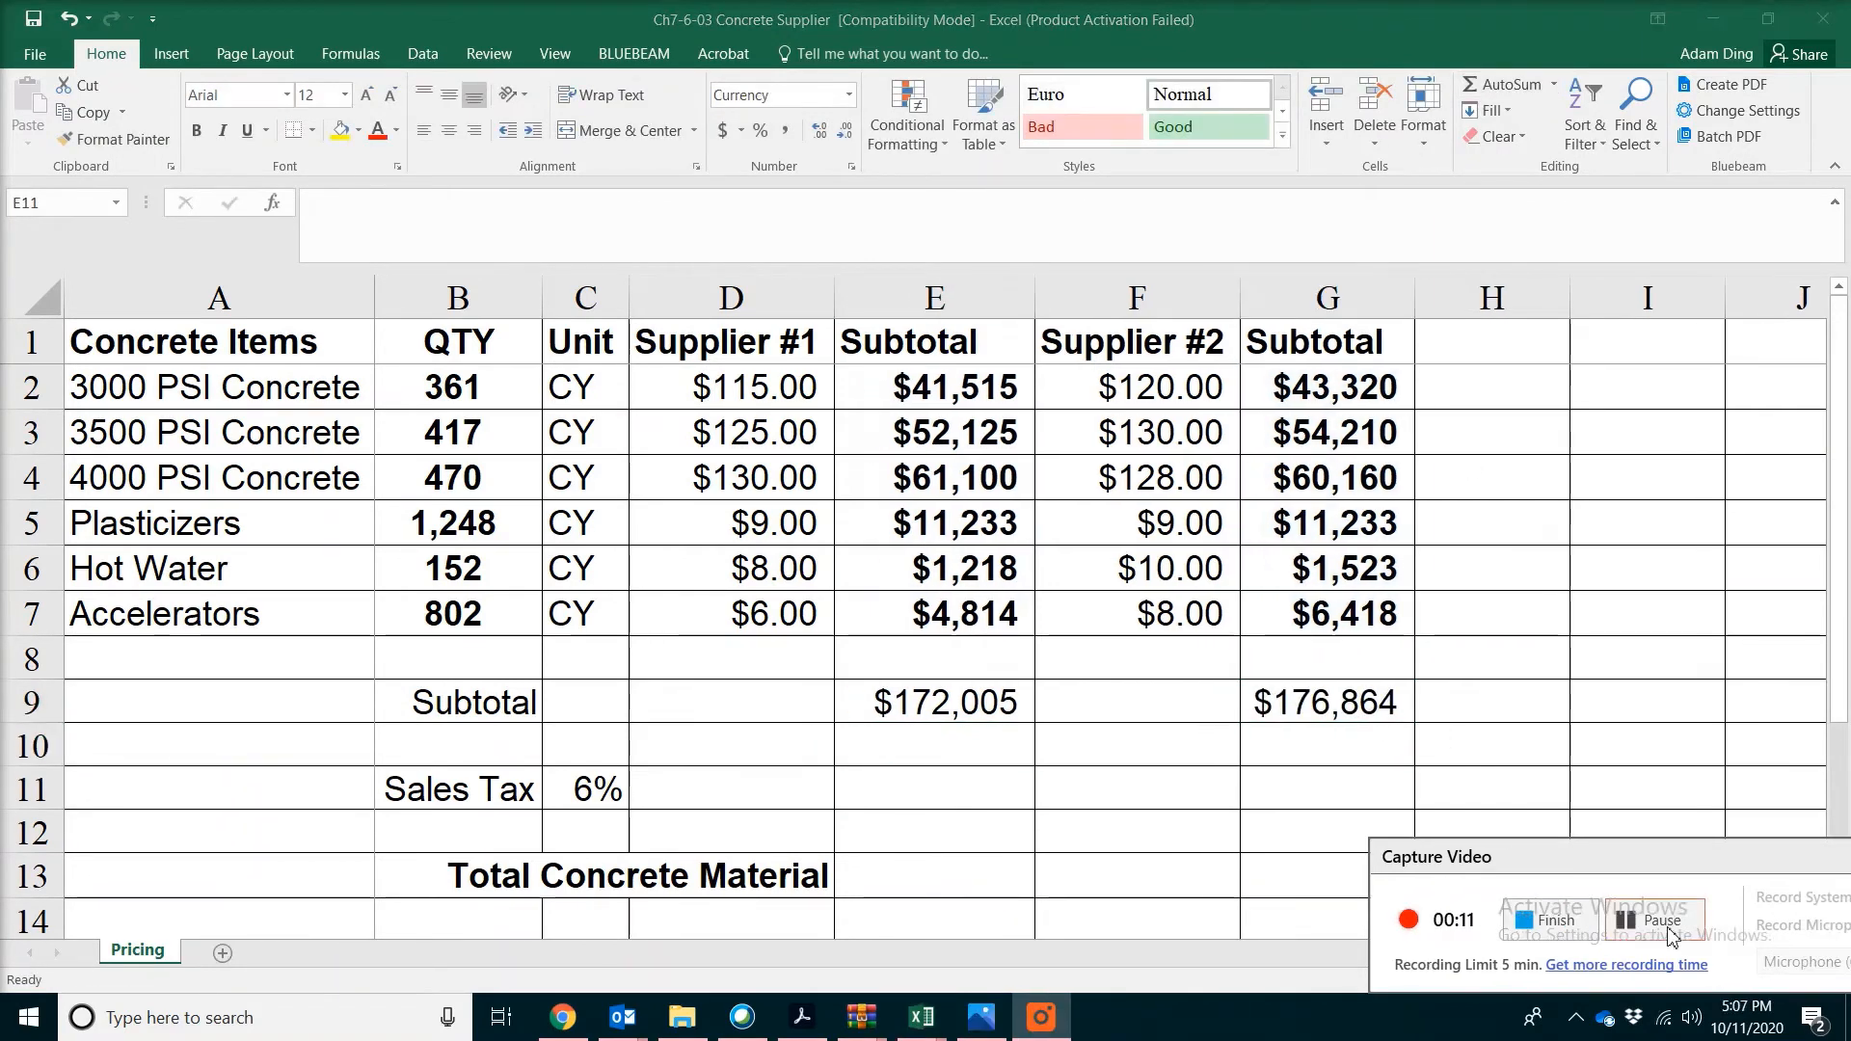
Calculate the Supplier #1 sales tax in E11 with =E9*$C11, locking the column of the tax rate reference
left_click(978, 806)
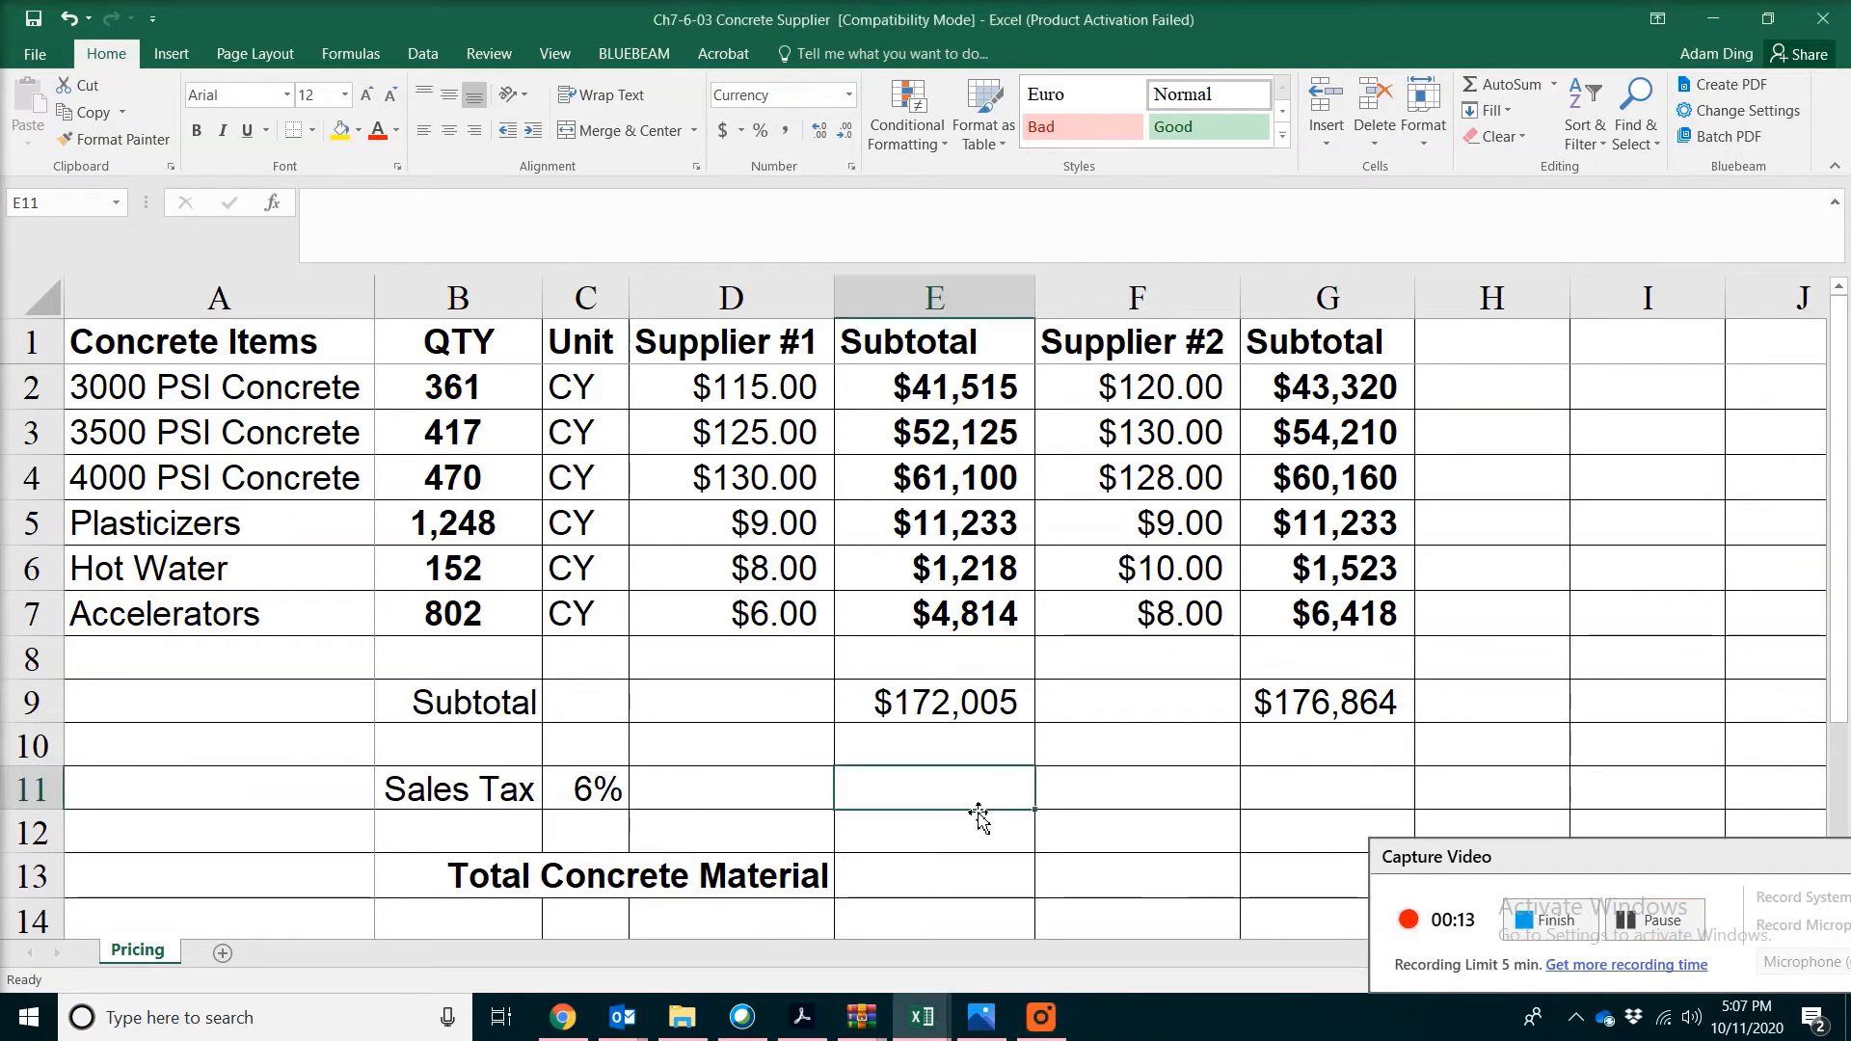
type("=")
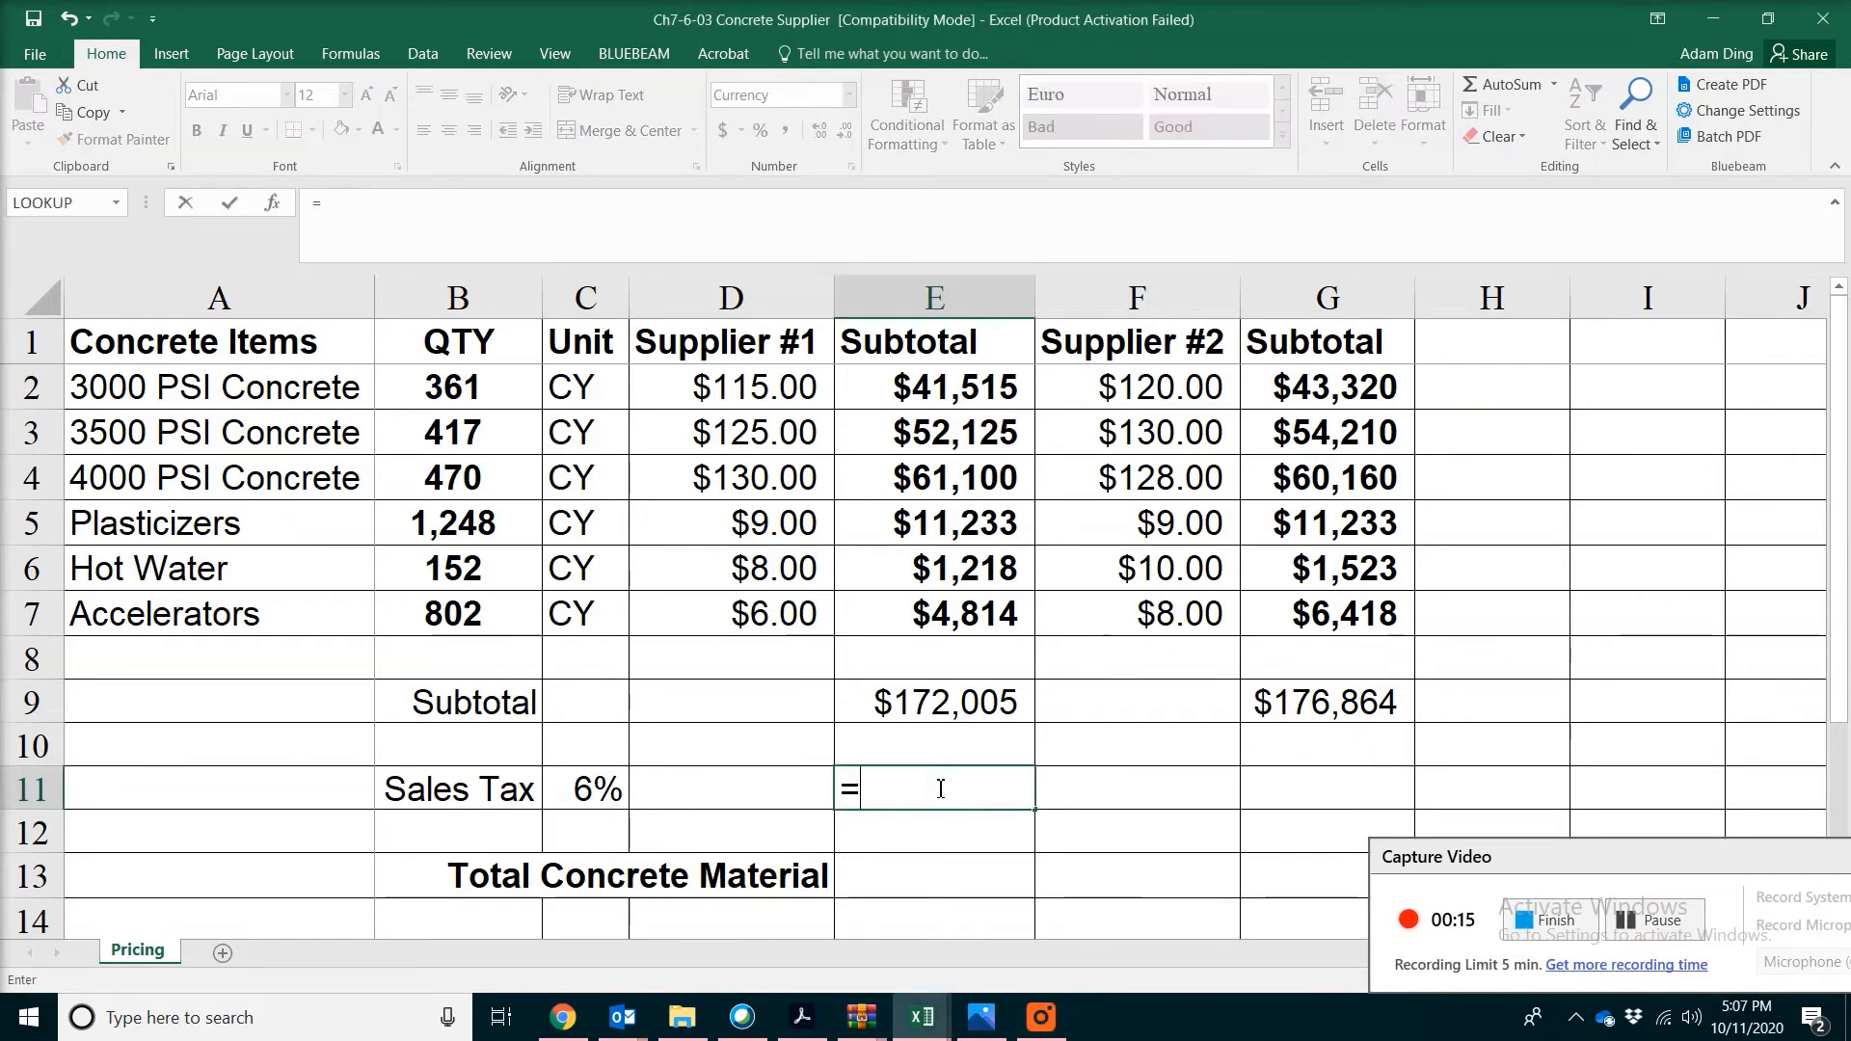
left_click(1003, 702)
type("*")
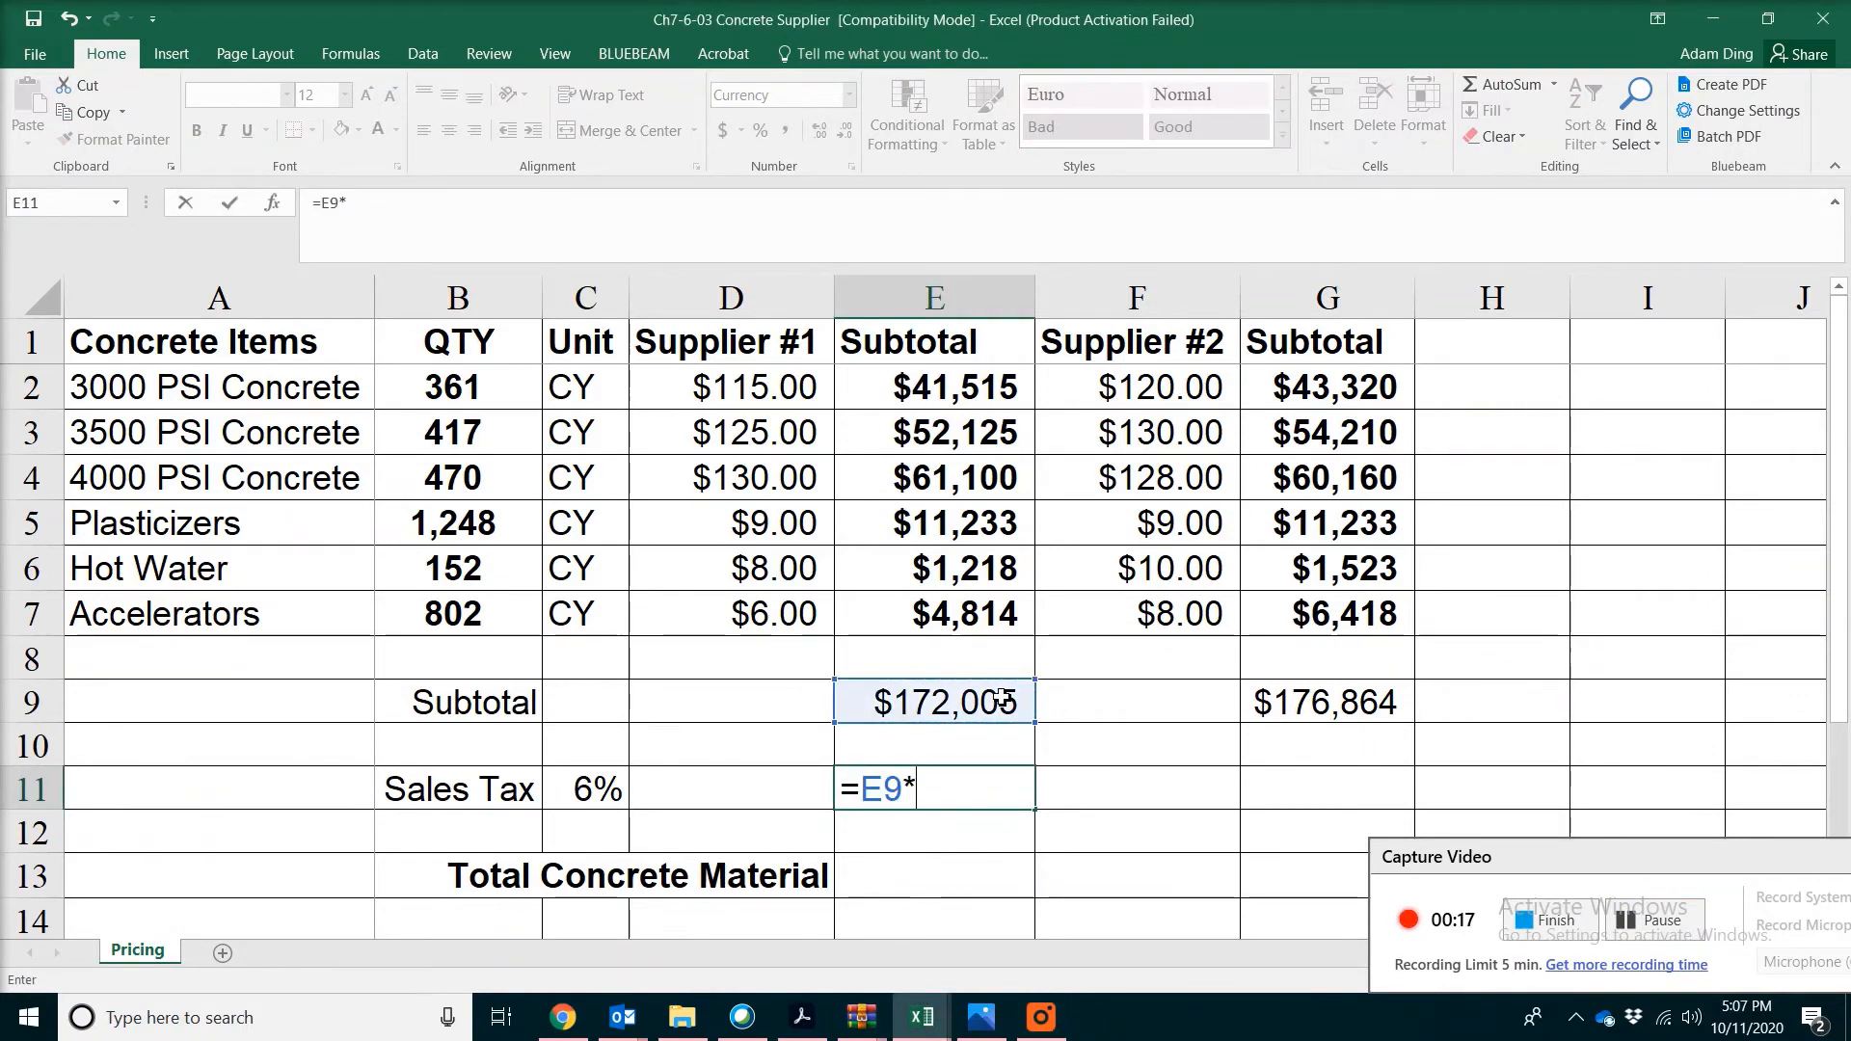
left_click(598, 786)
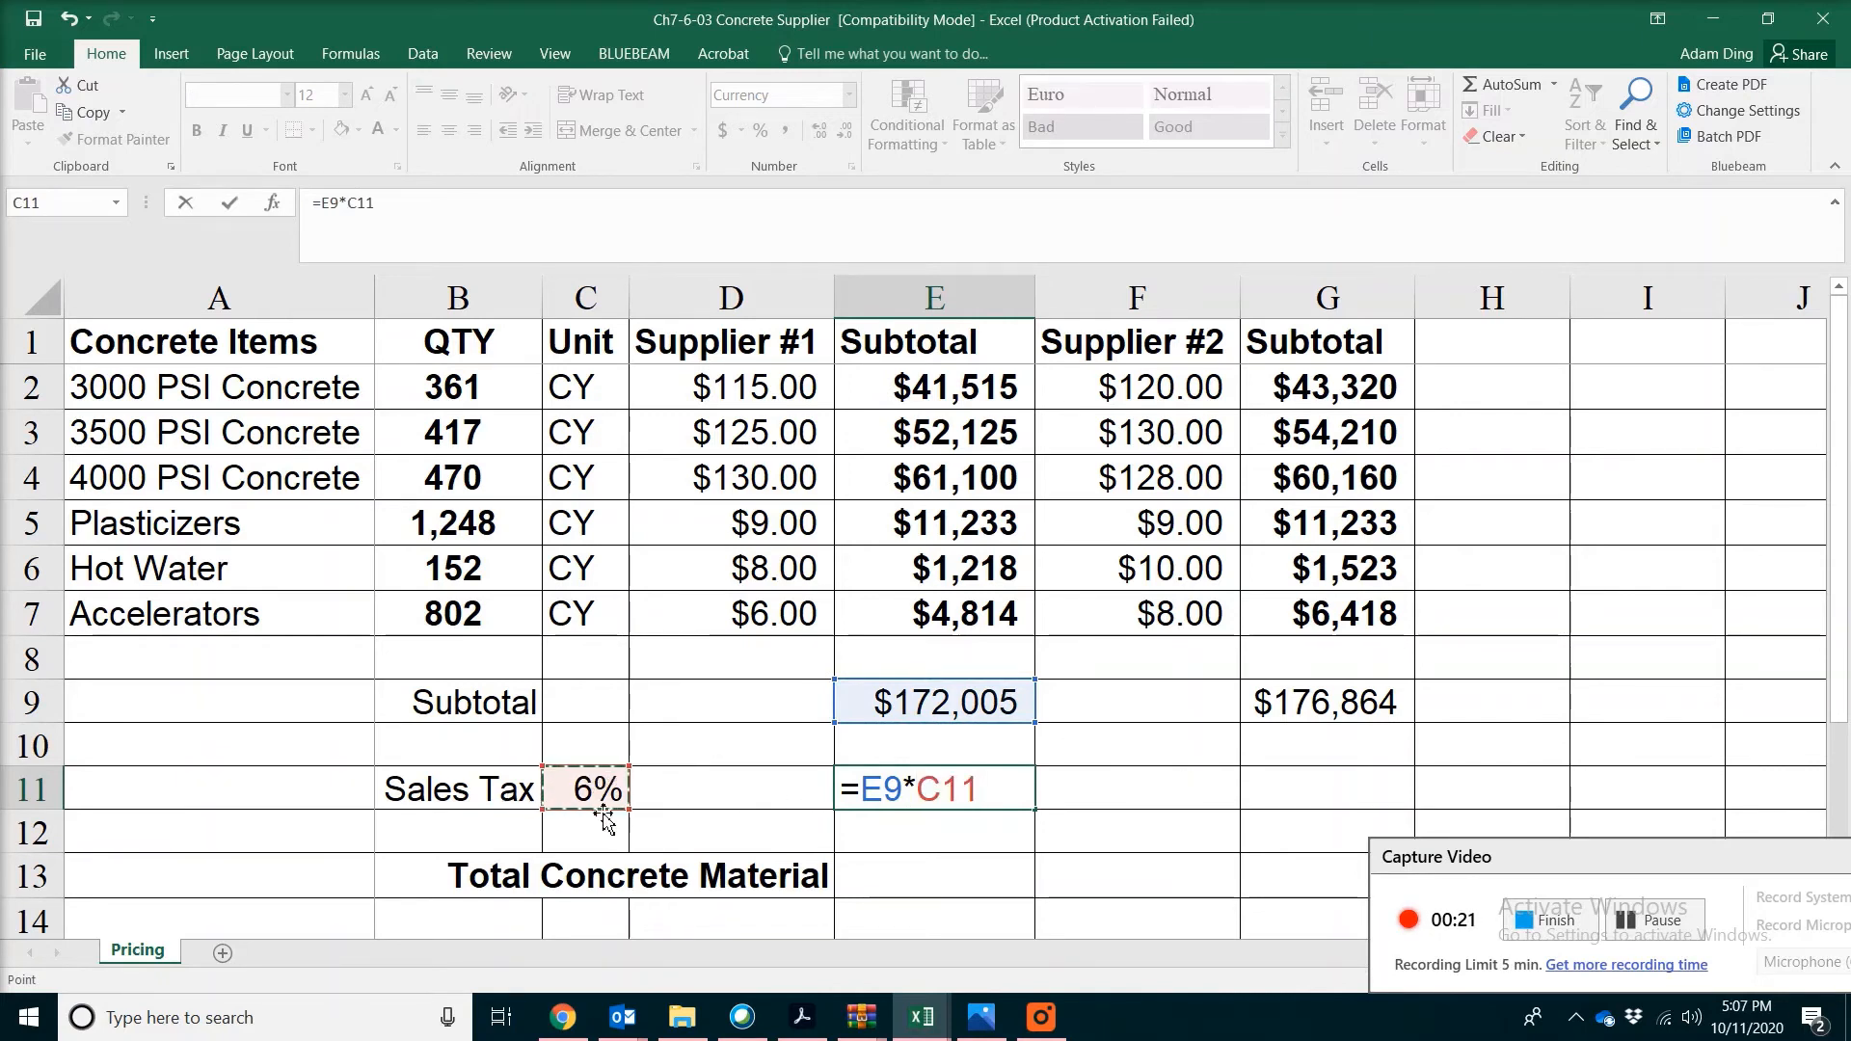
left_click(916, 791)
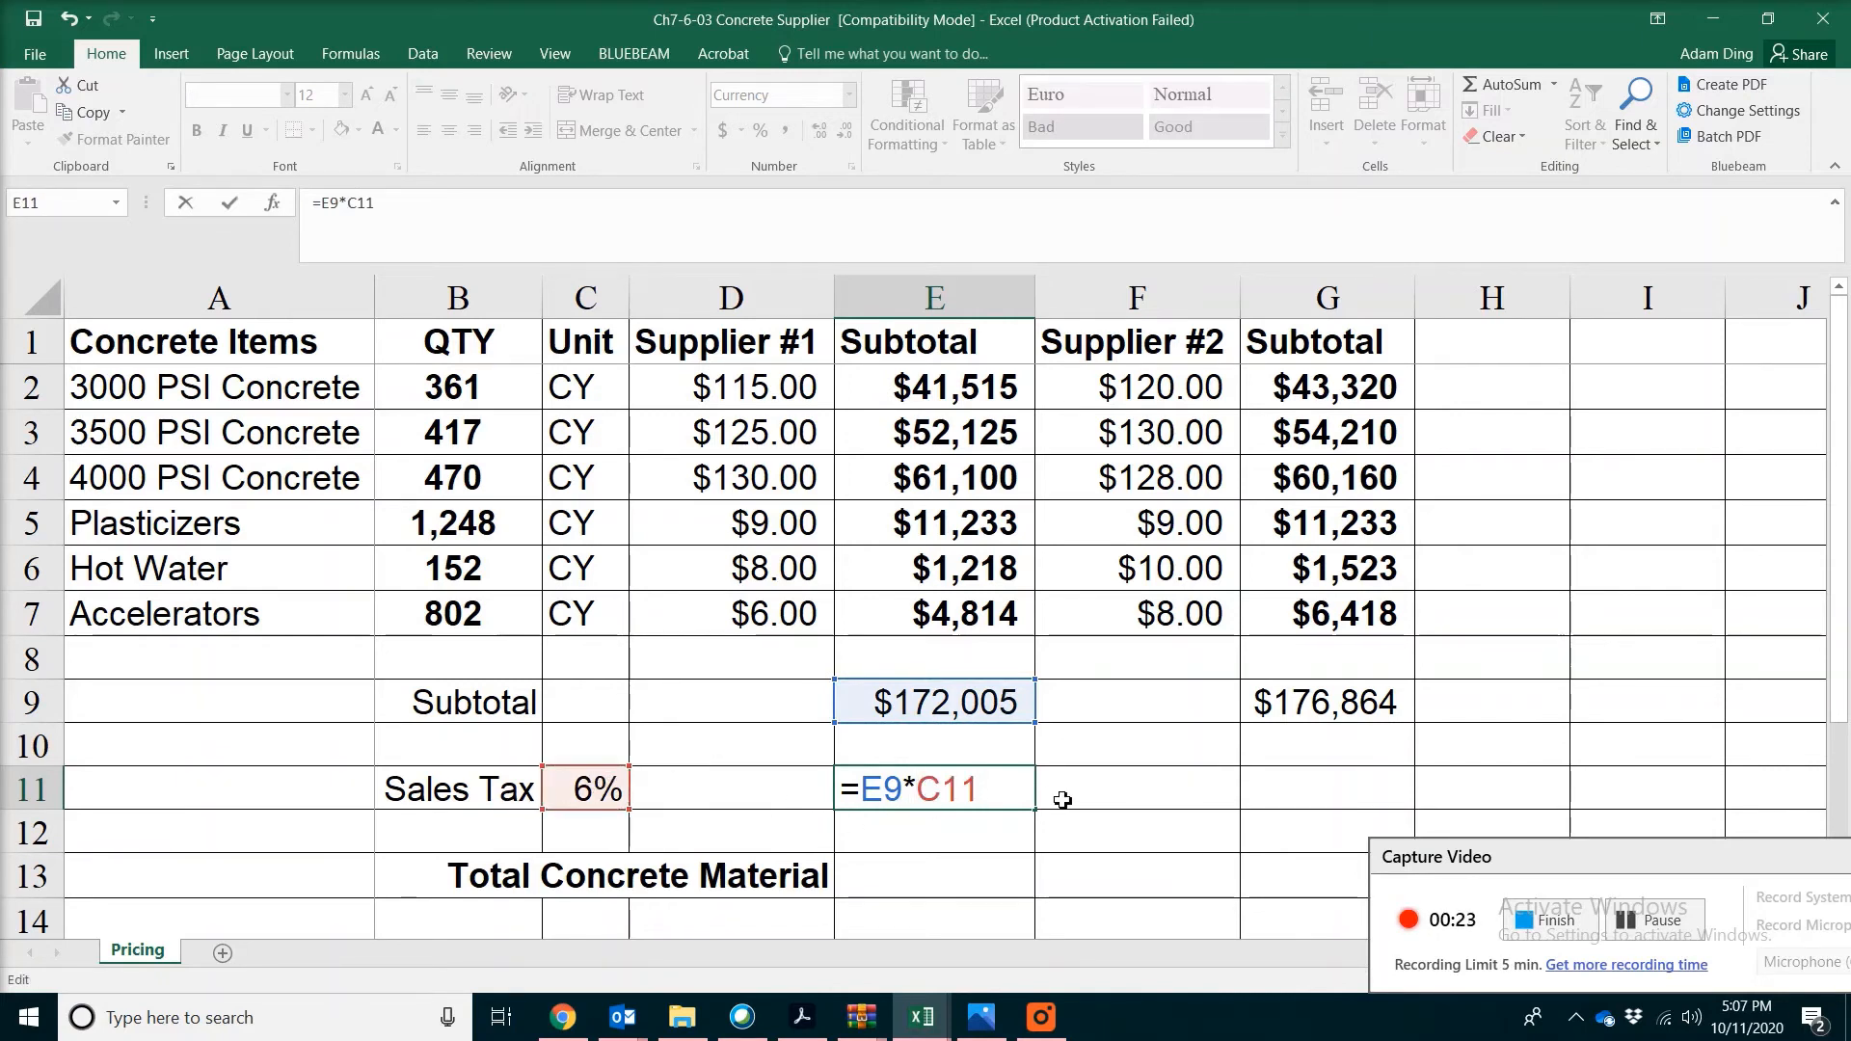
type("$10,320.29")
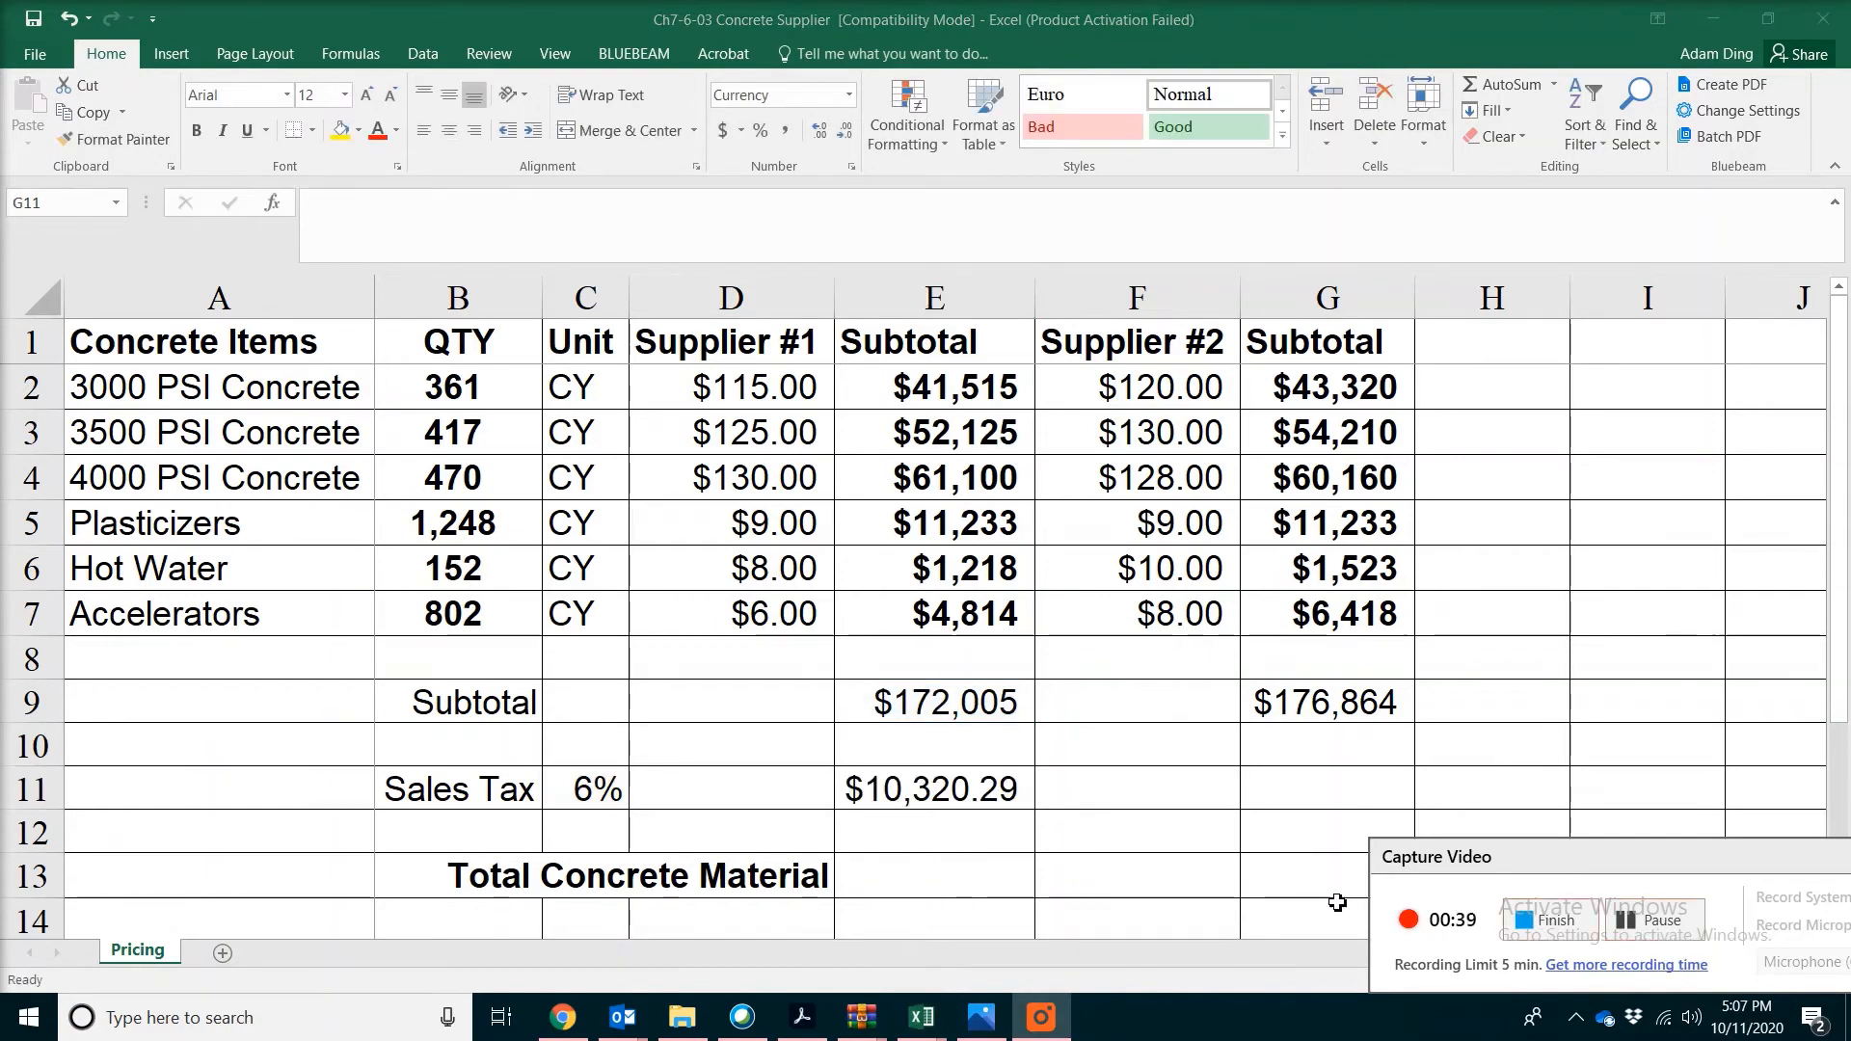
Copy the sales tax formula from E11 to the Supplier #2 cell G11 and widen column G to fit its contents
key("Up")
left_click(972, 783)
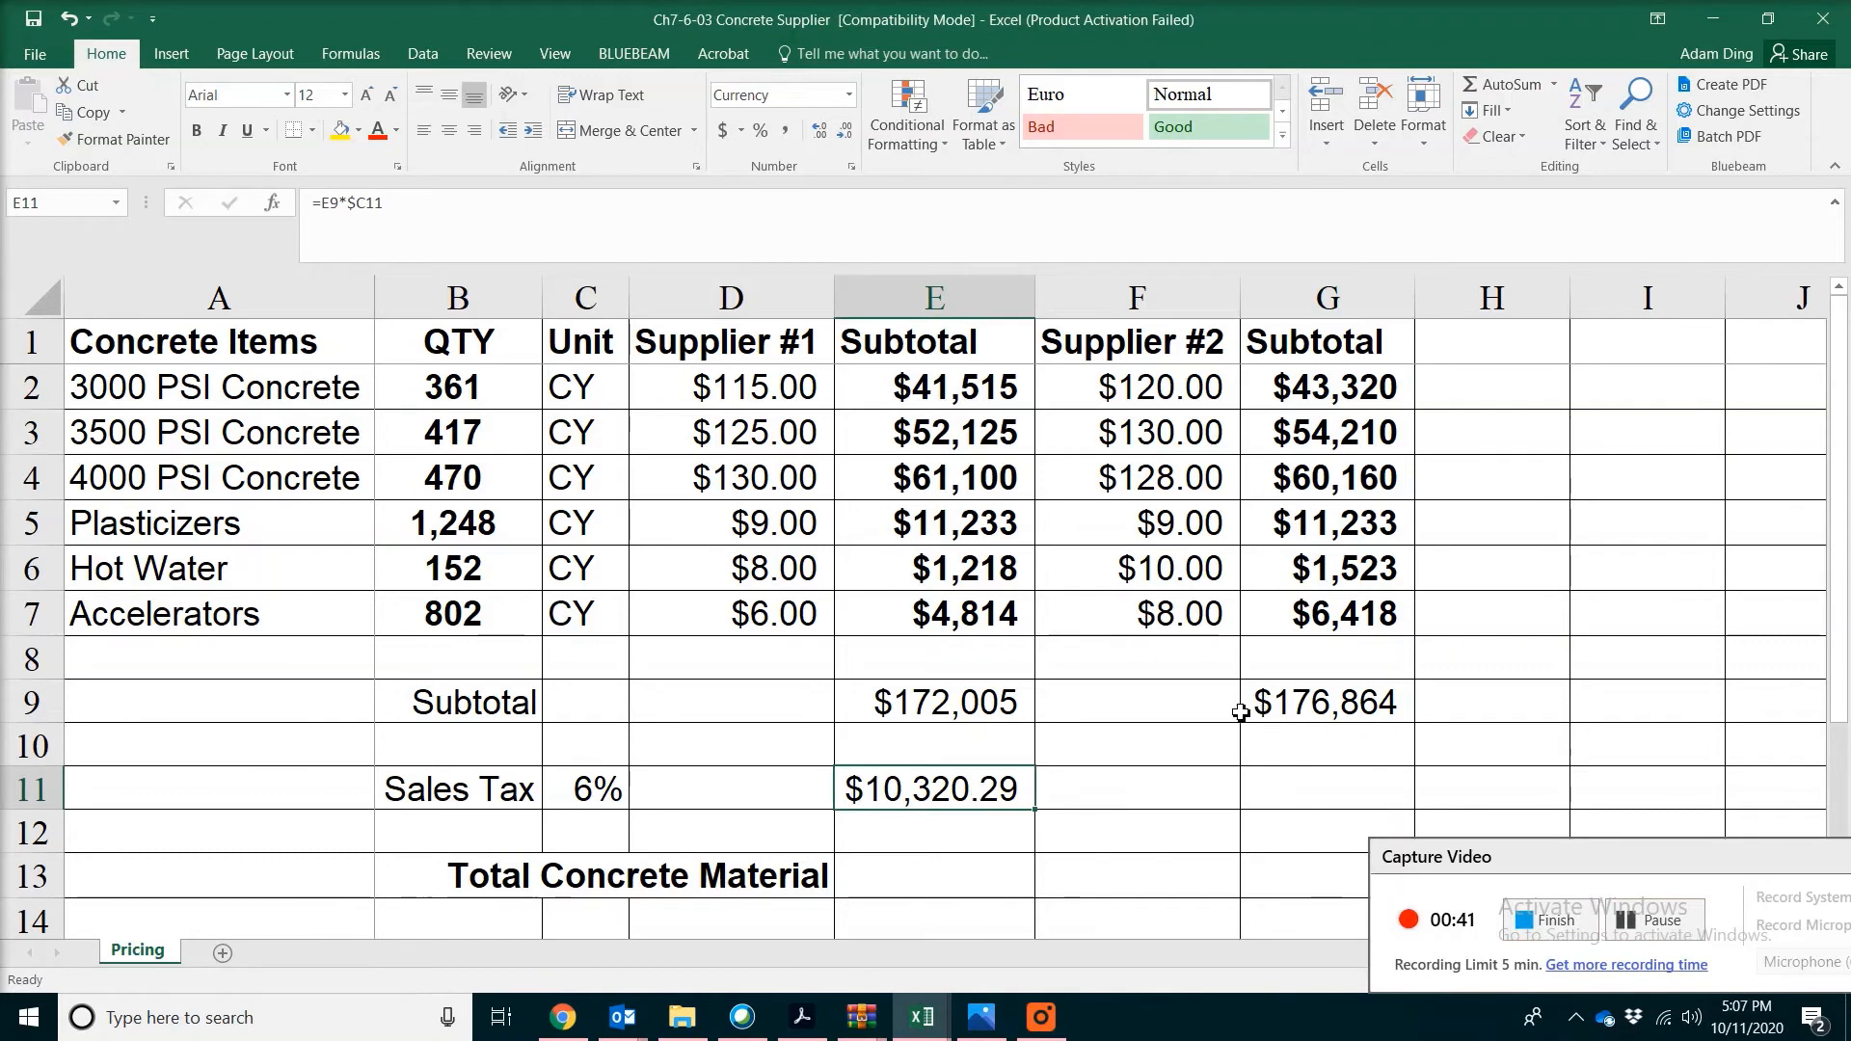
left_click(87, 112)
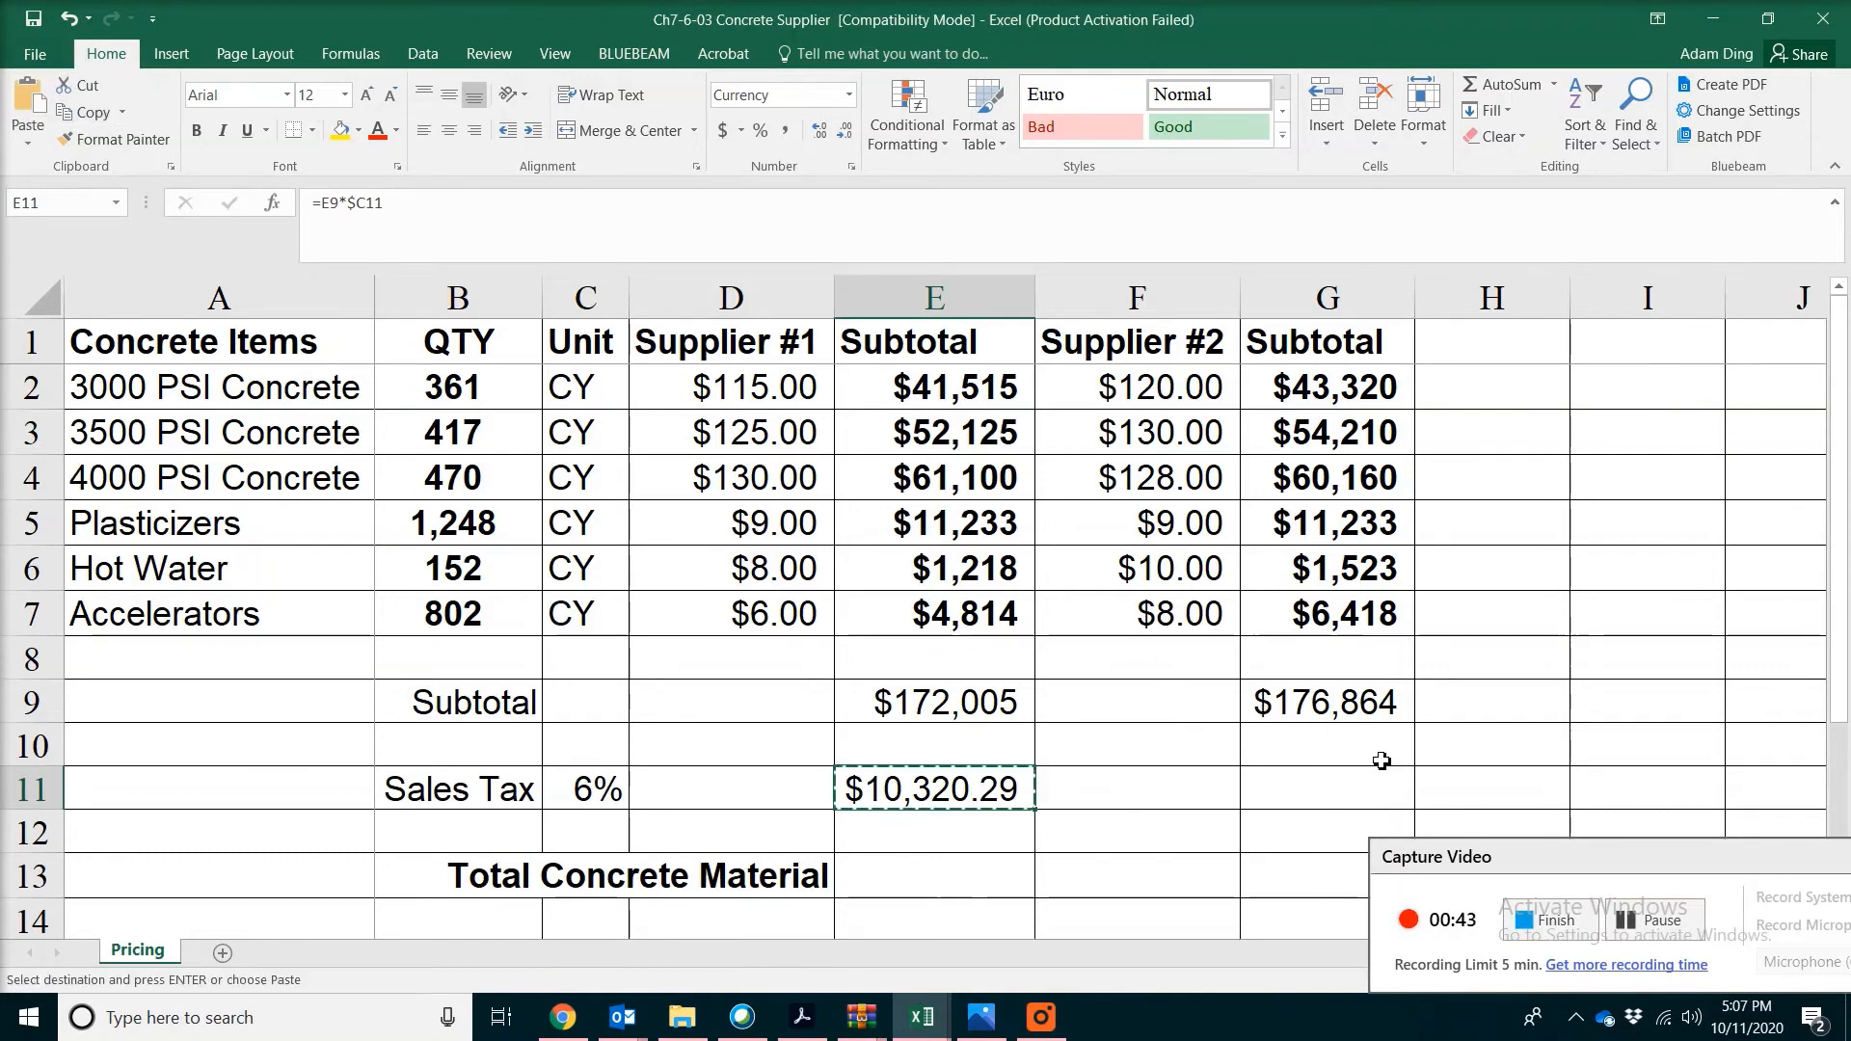
left_click(1287, 790)
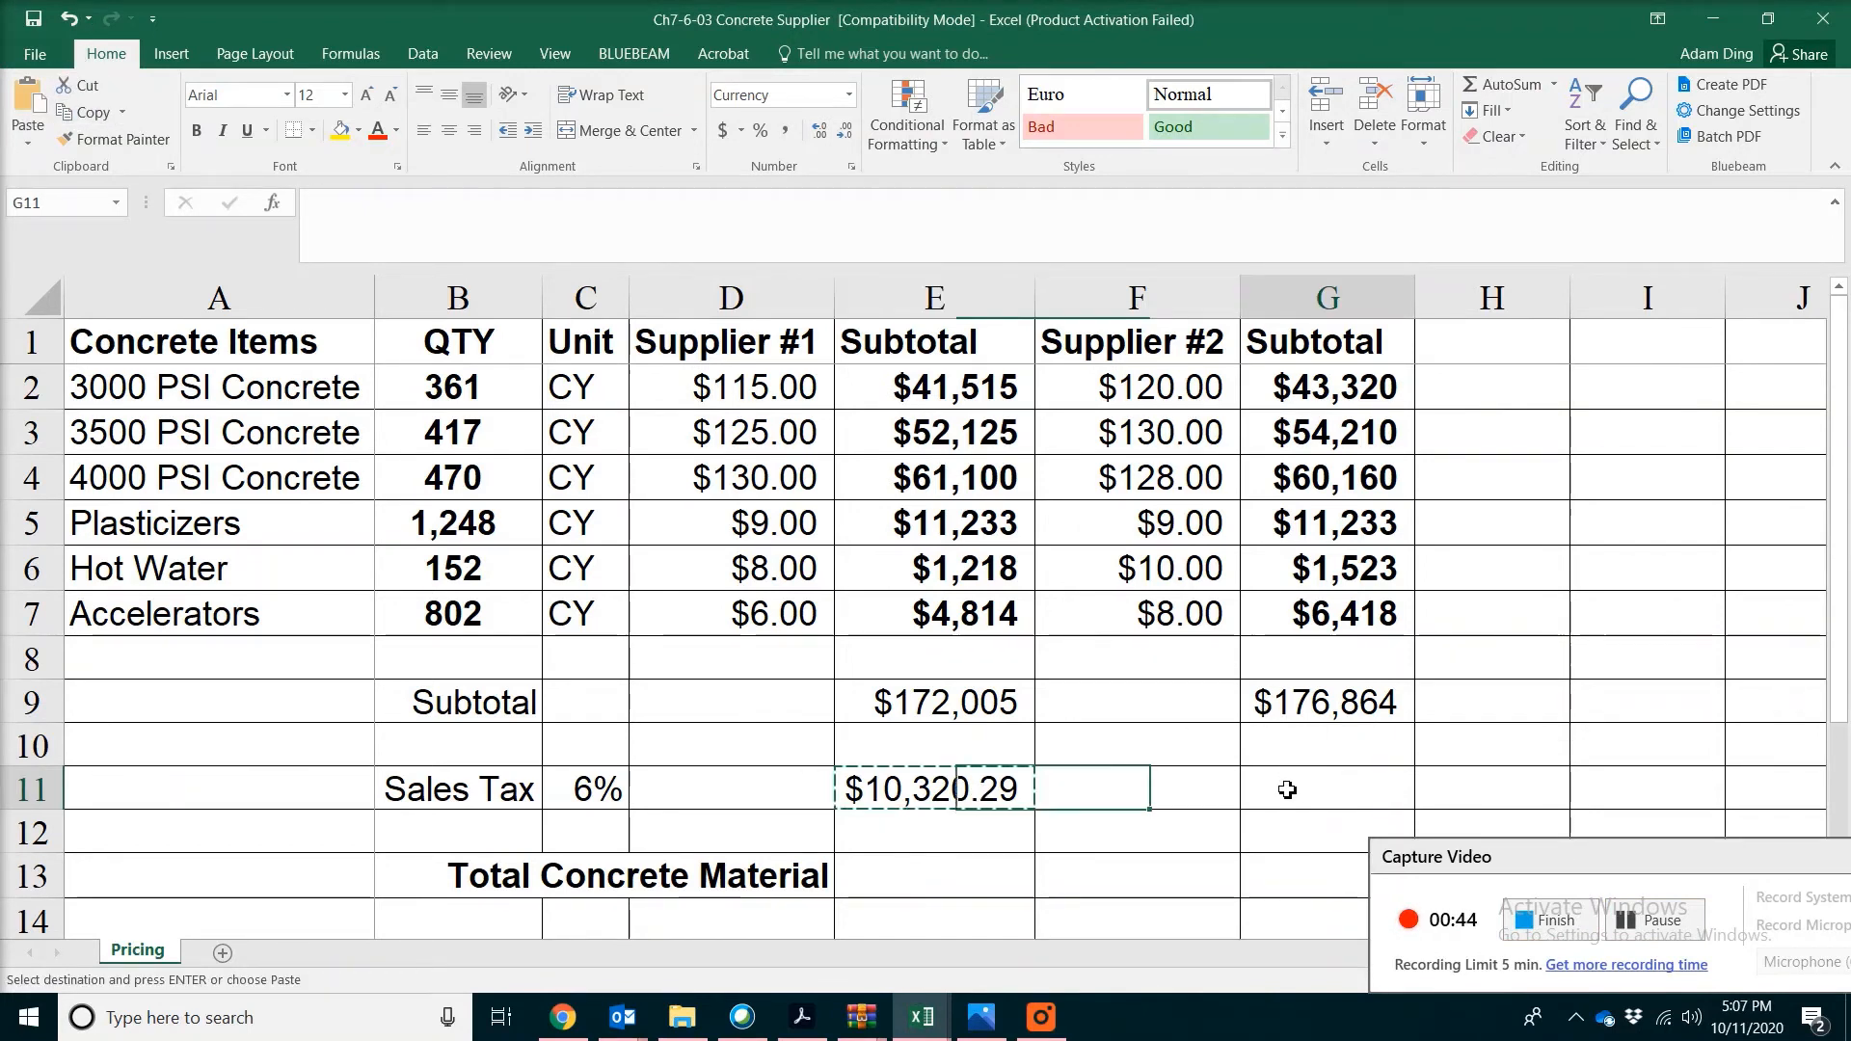
left_click(29, 95)
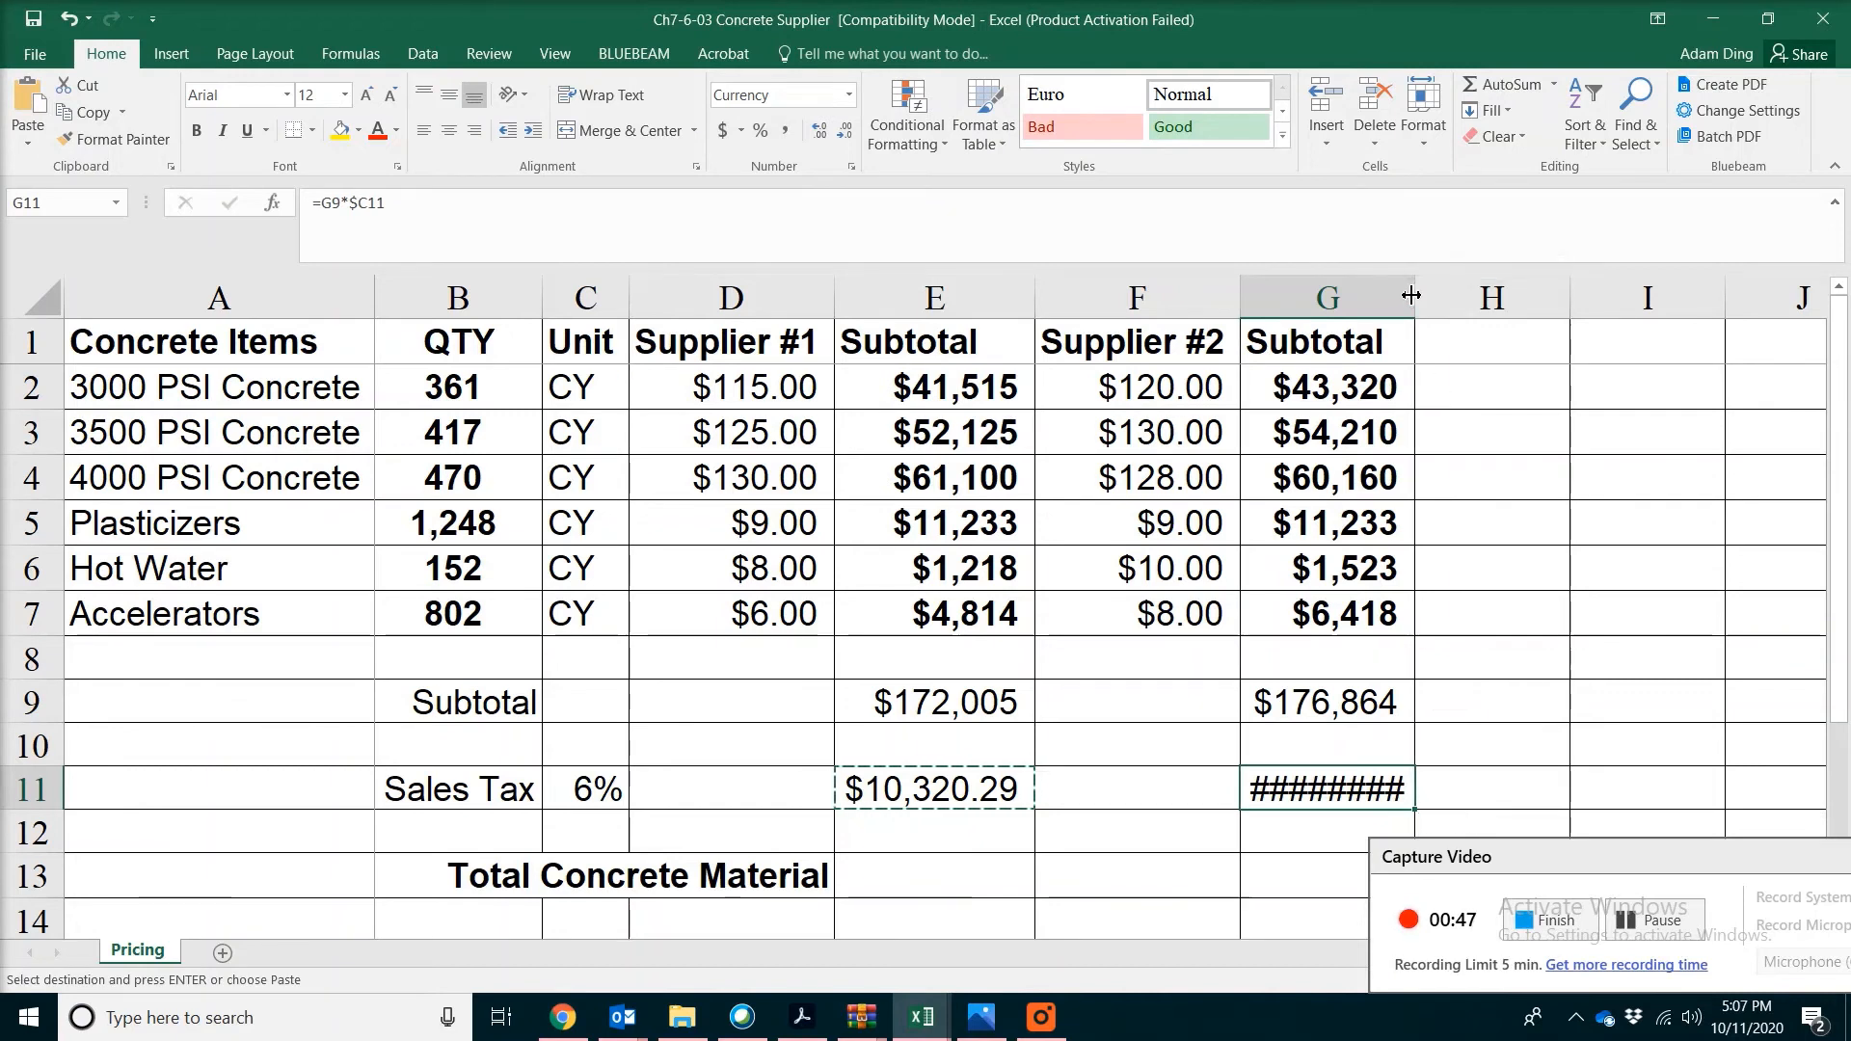
double_click(1415, 298)
Calculate the Supplier #1 Total Concrete Material in E13 with the AutoSum formula =SUM(E9:E11)
left_click(1513, 94)
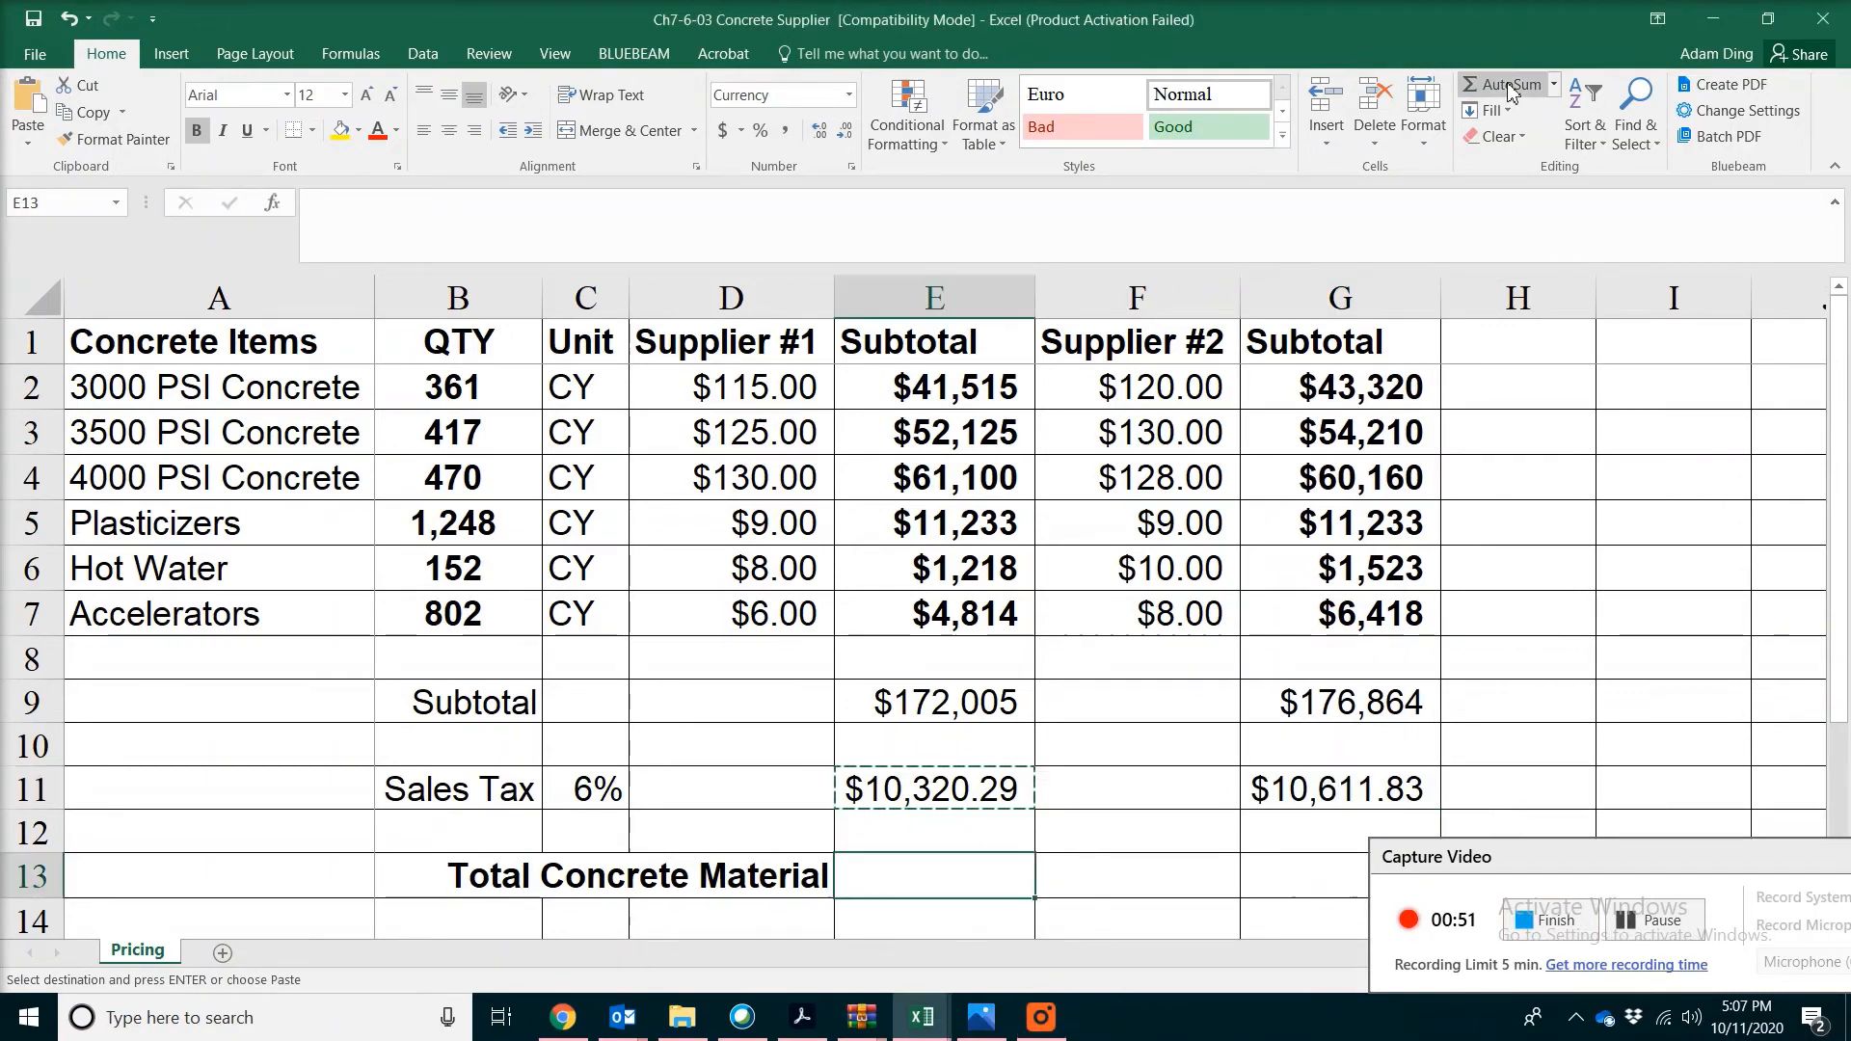
left_click(1501, 86)
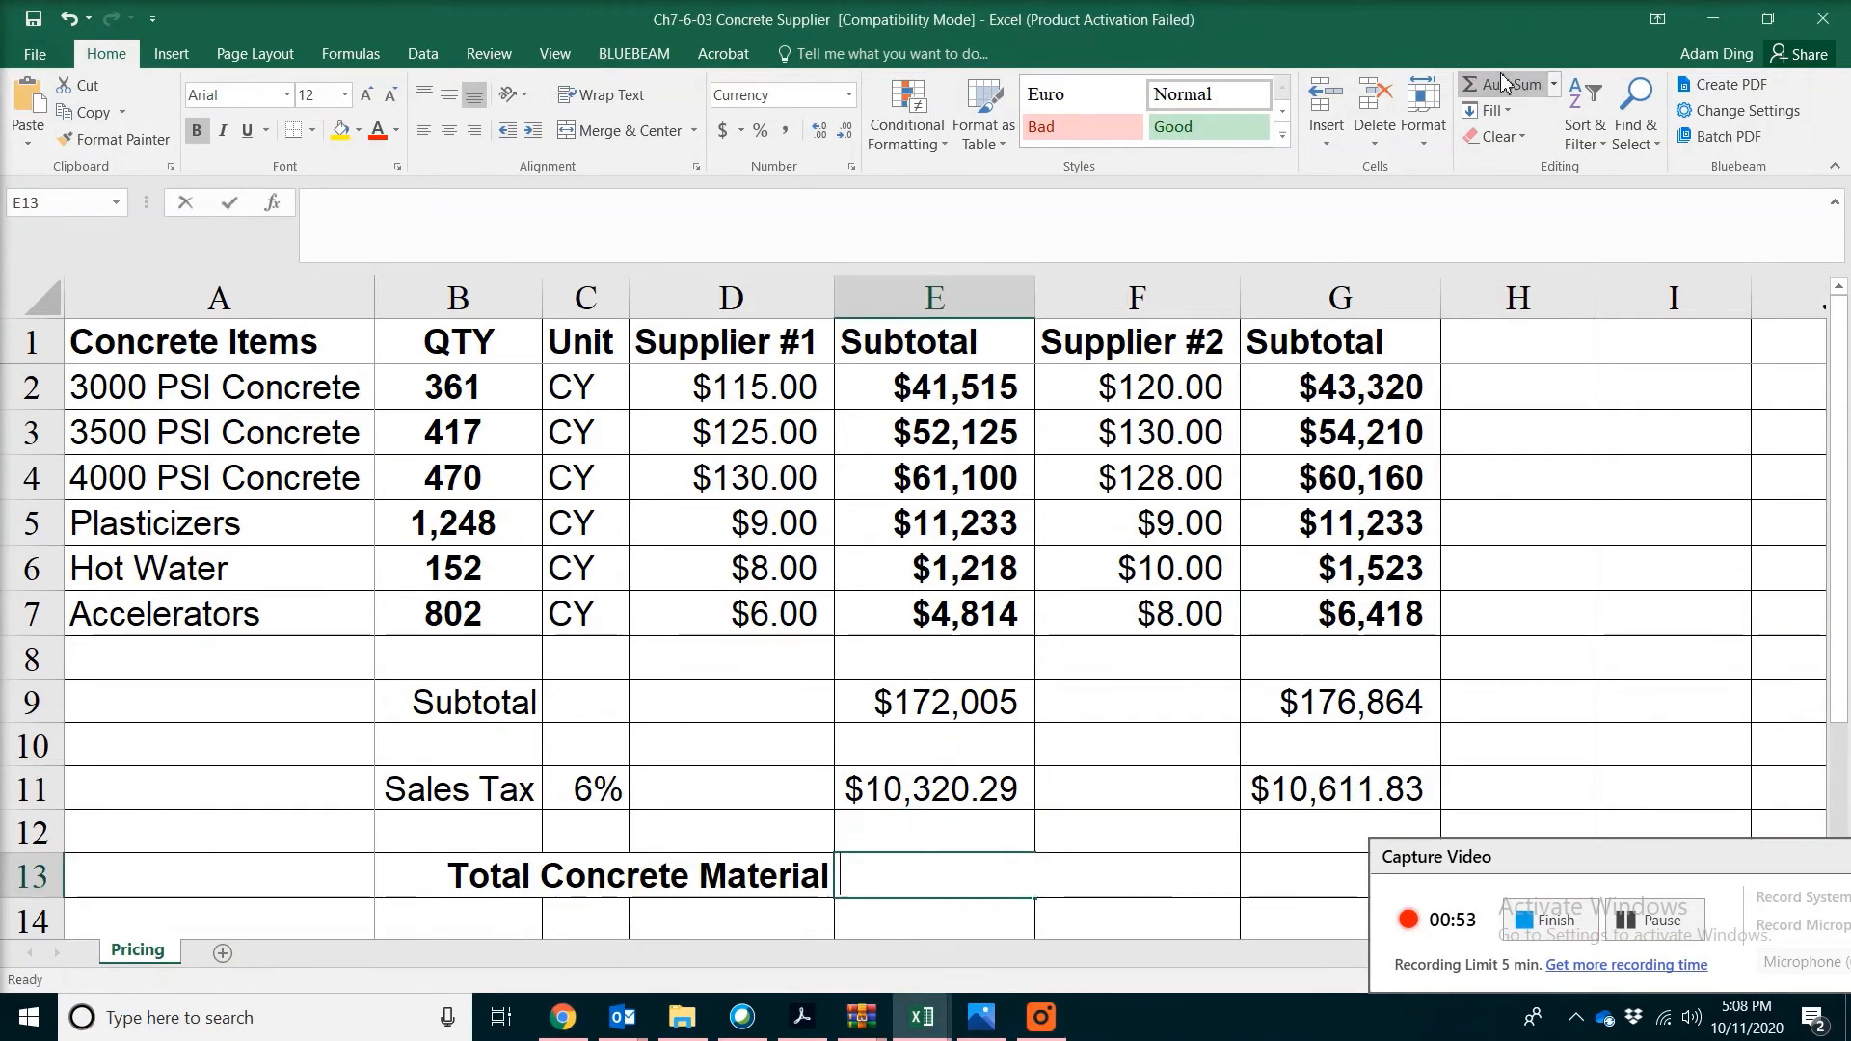
left_click_drag(940, 699, 924, 783)
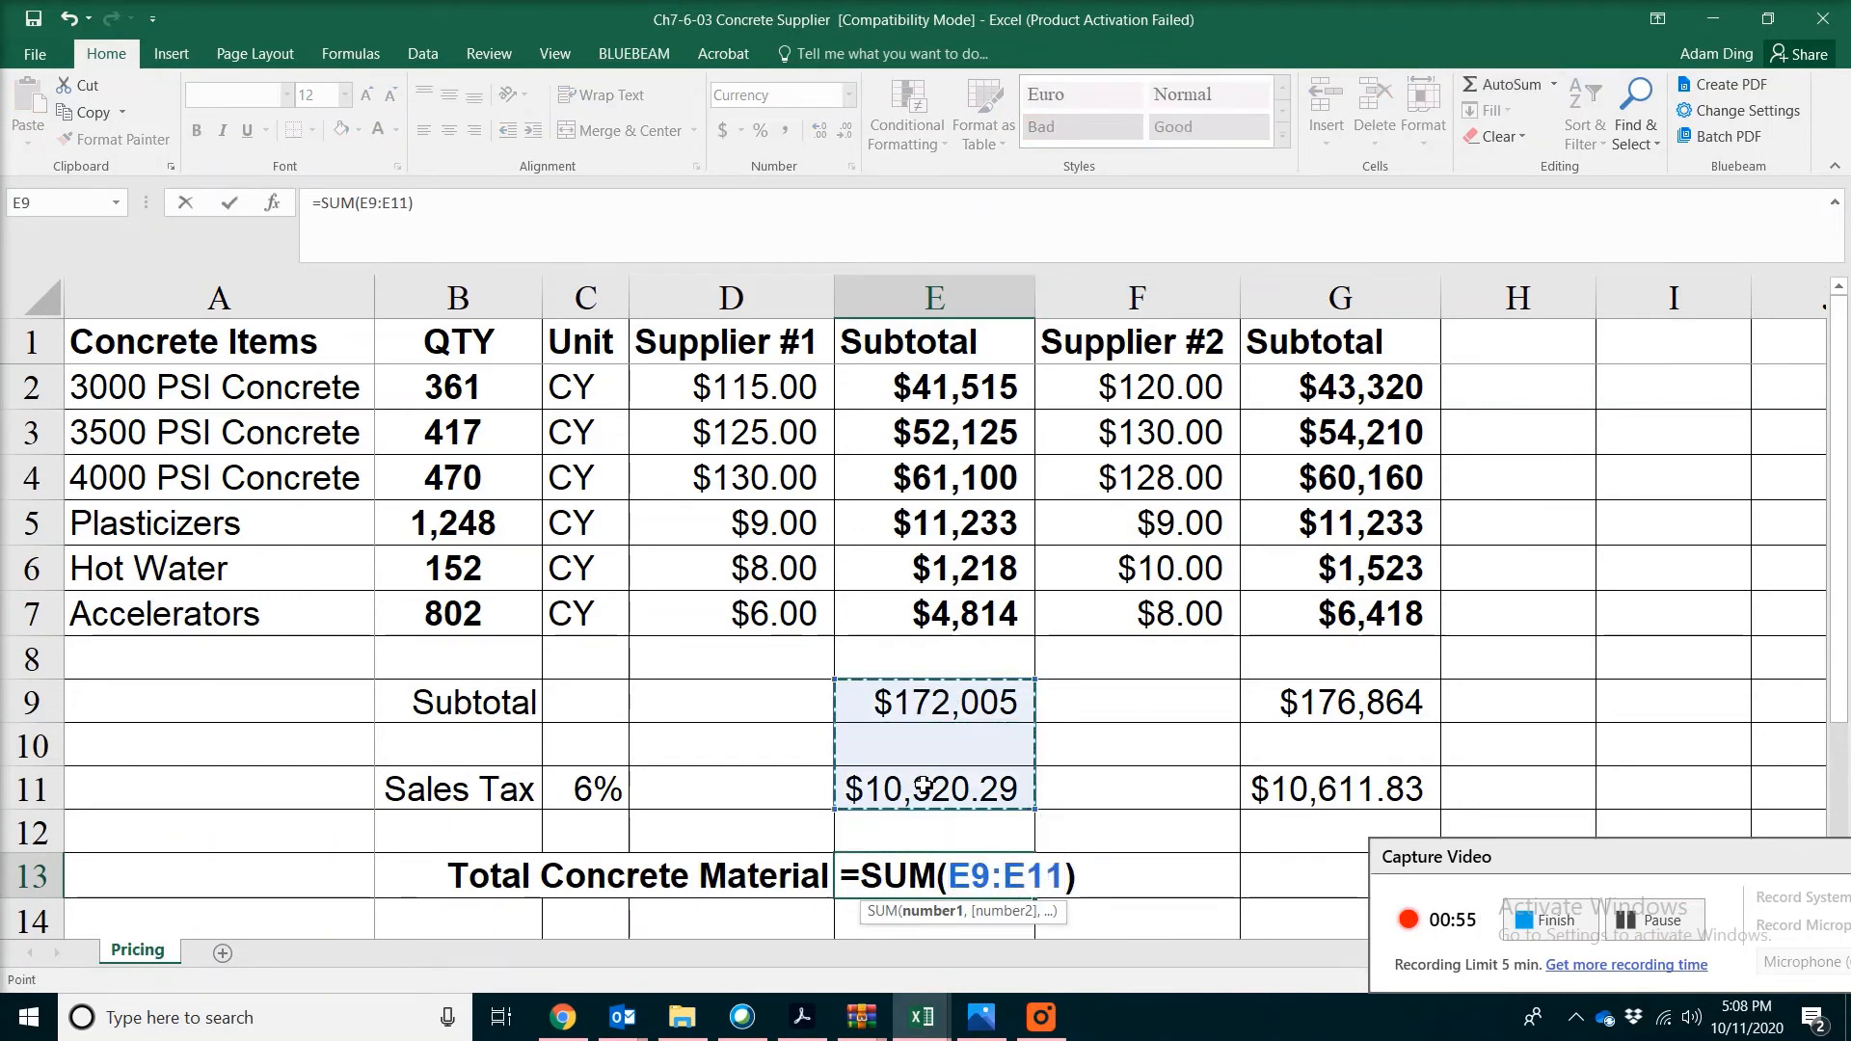
key("Return")
left_click(1010, 809)
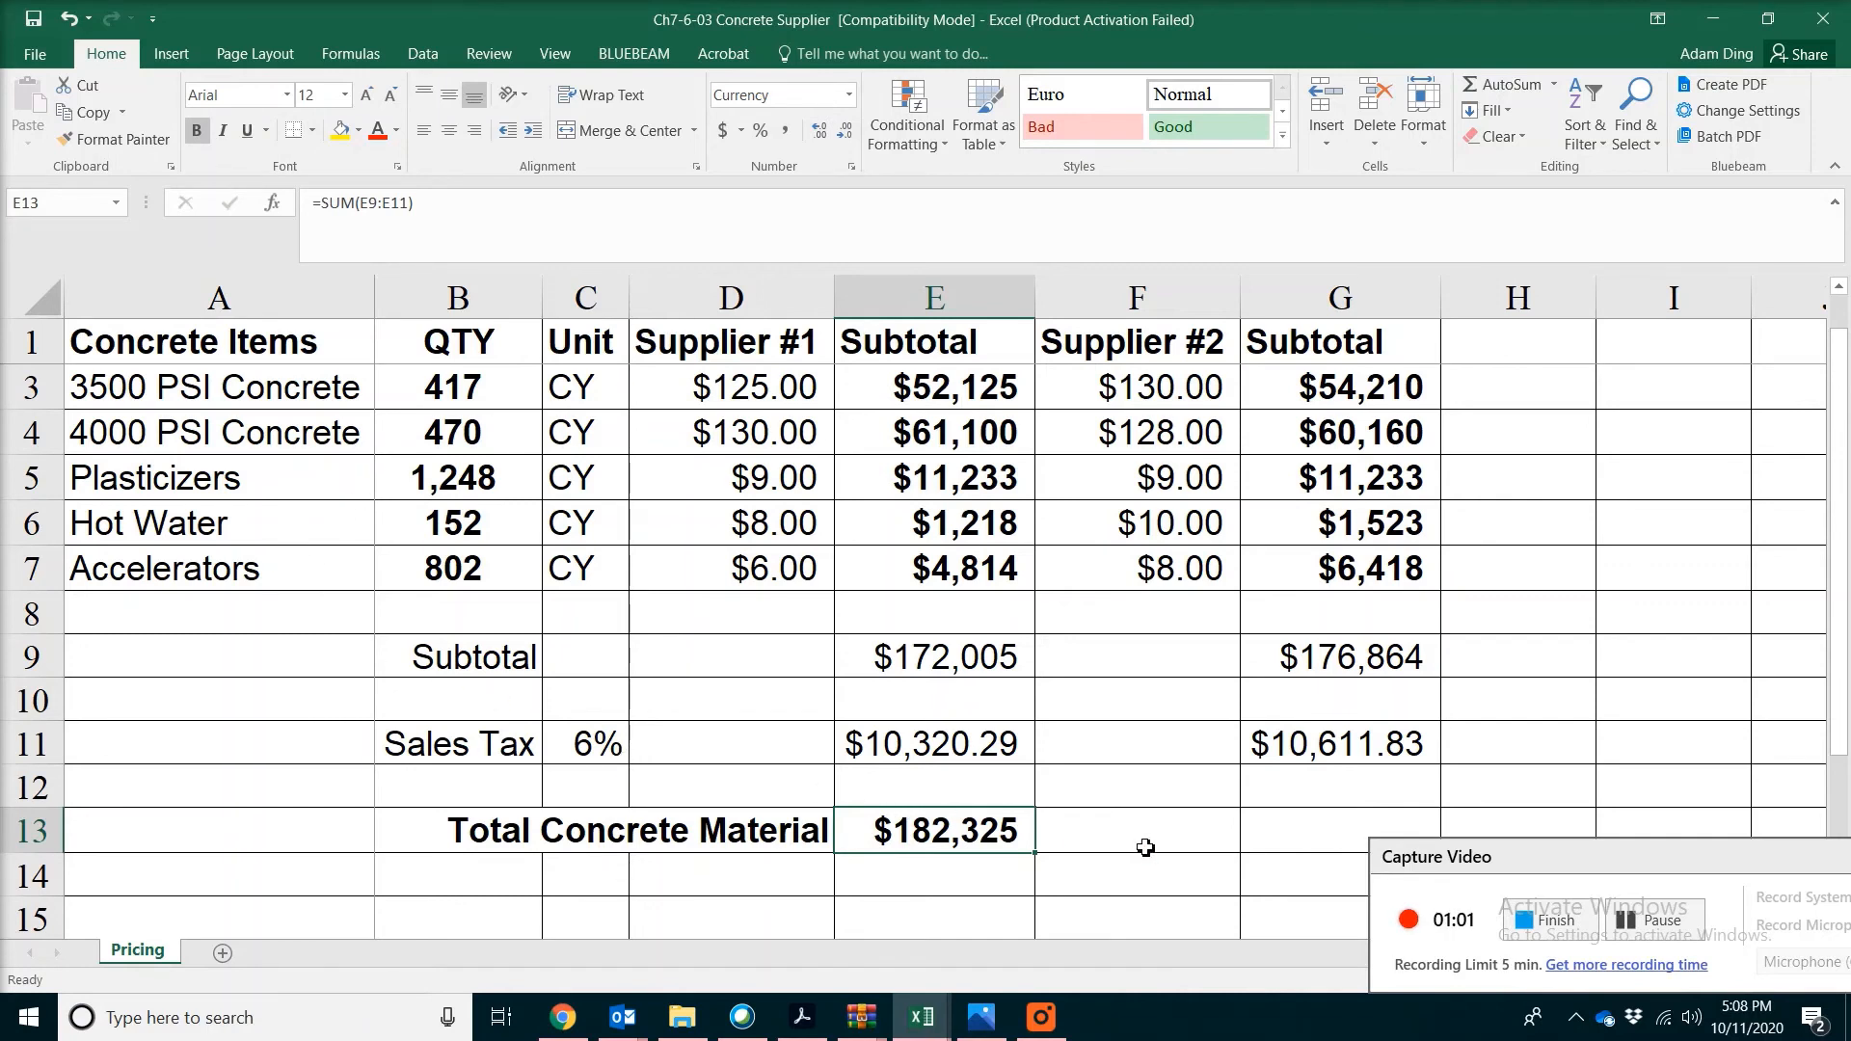
Calculate the Supplier #2 Total Concrete Material in G13 by using AutoSum over G9:G11
left_click(1315, 834)
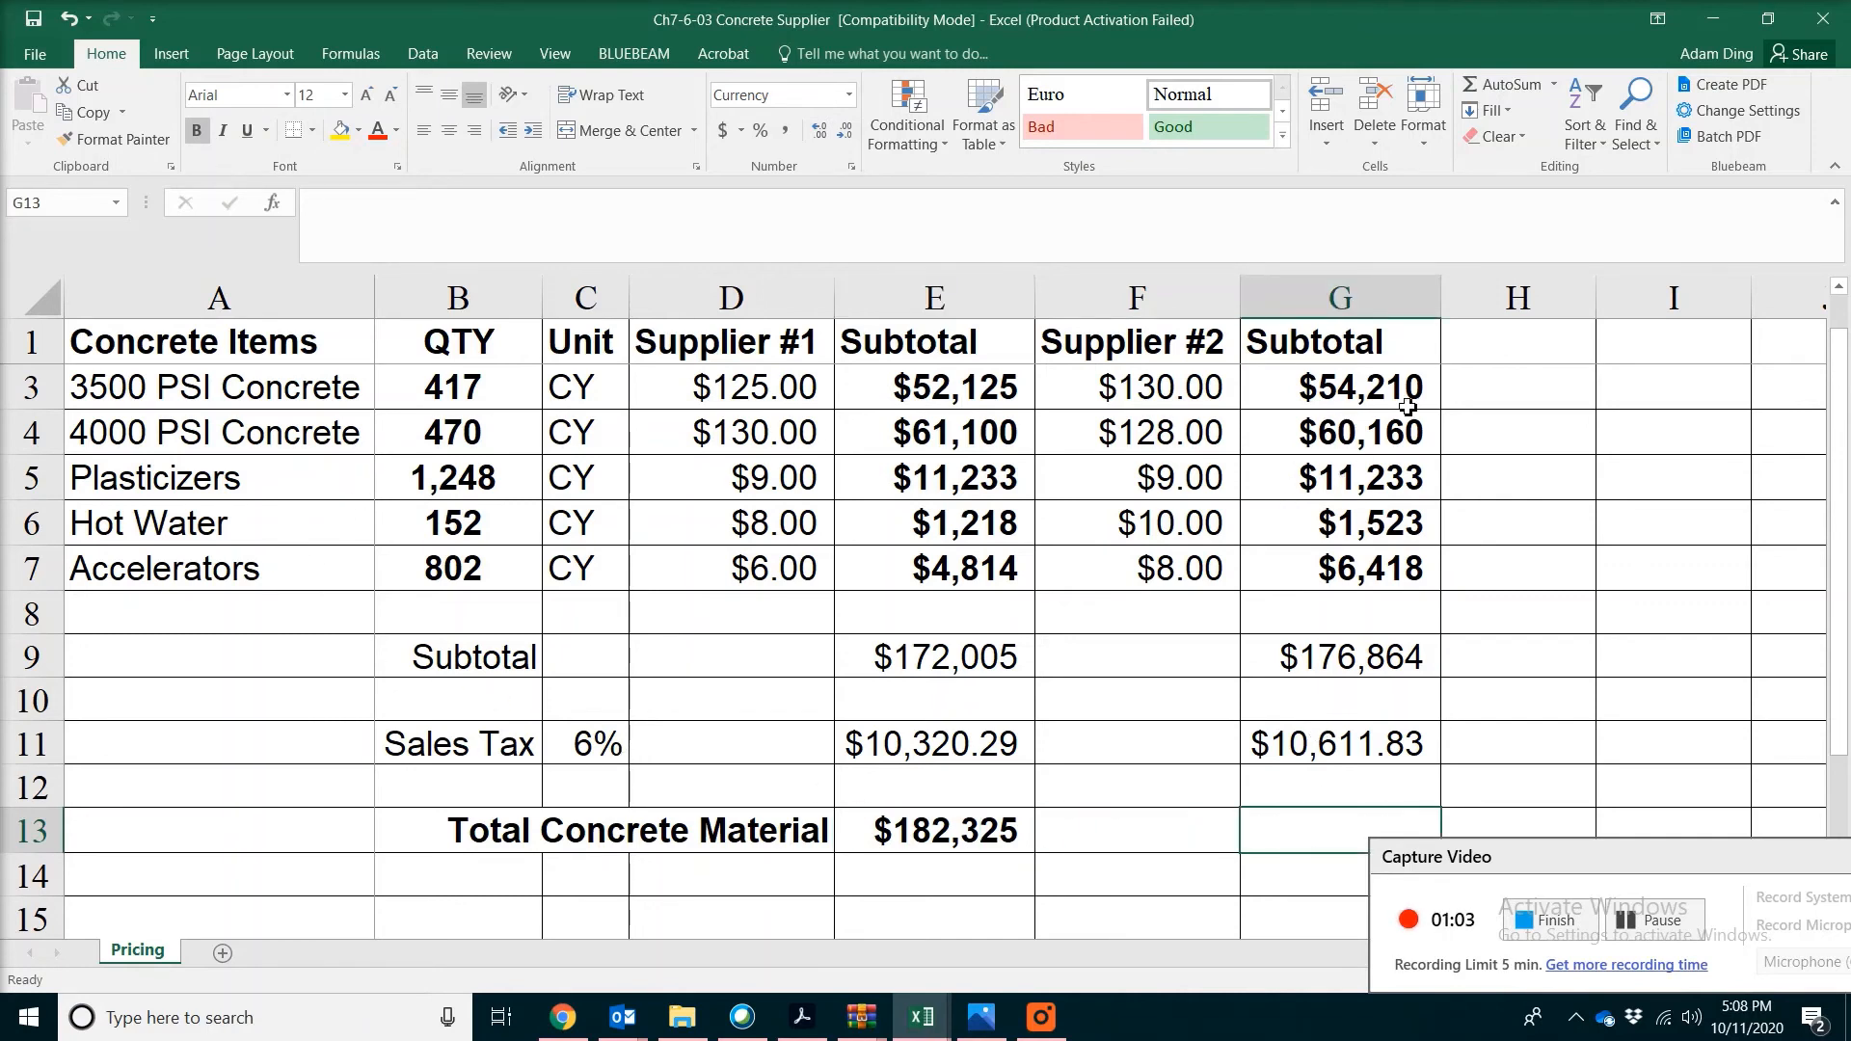
left_click(1504, 85)
left_click_drag(1350, 644, 1340, 747)
key("Return")
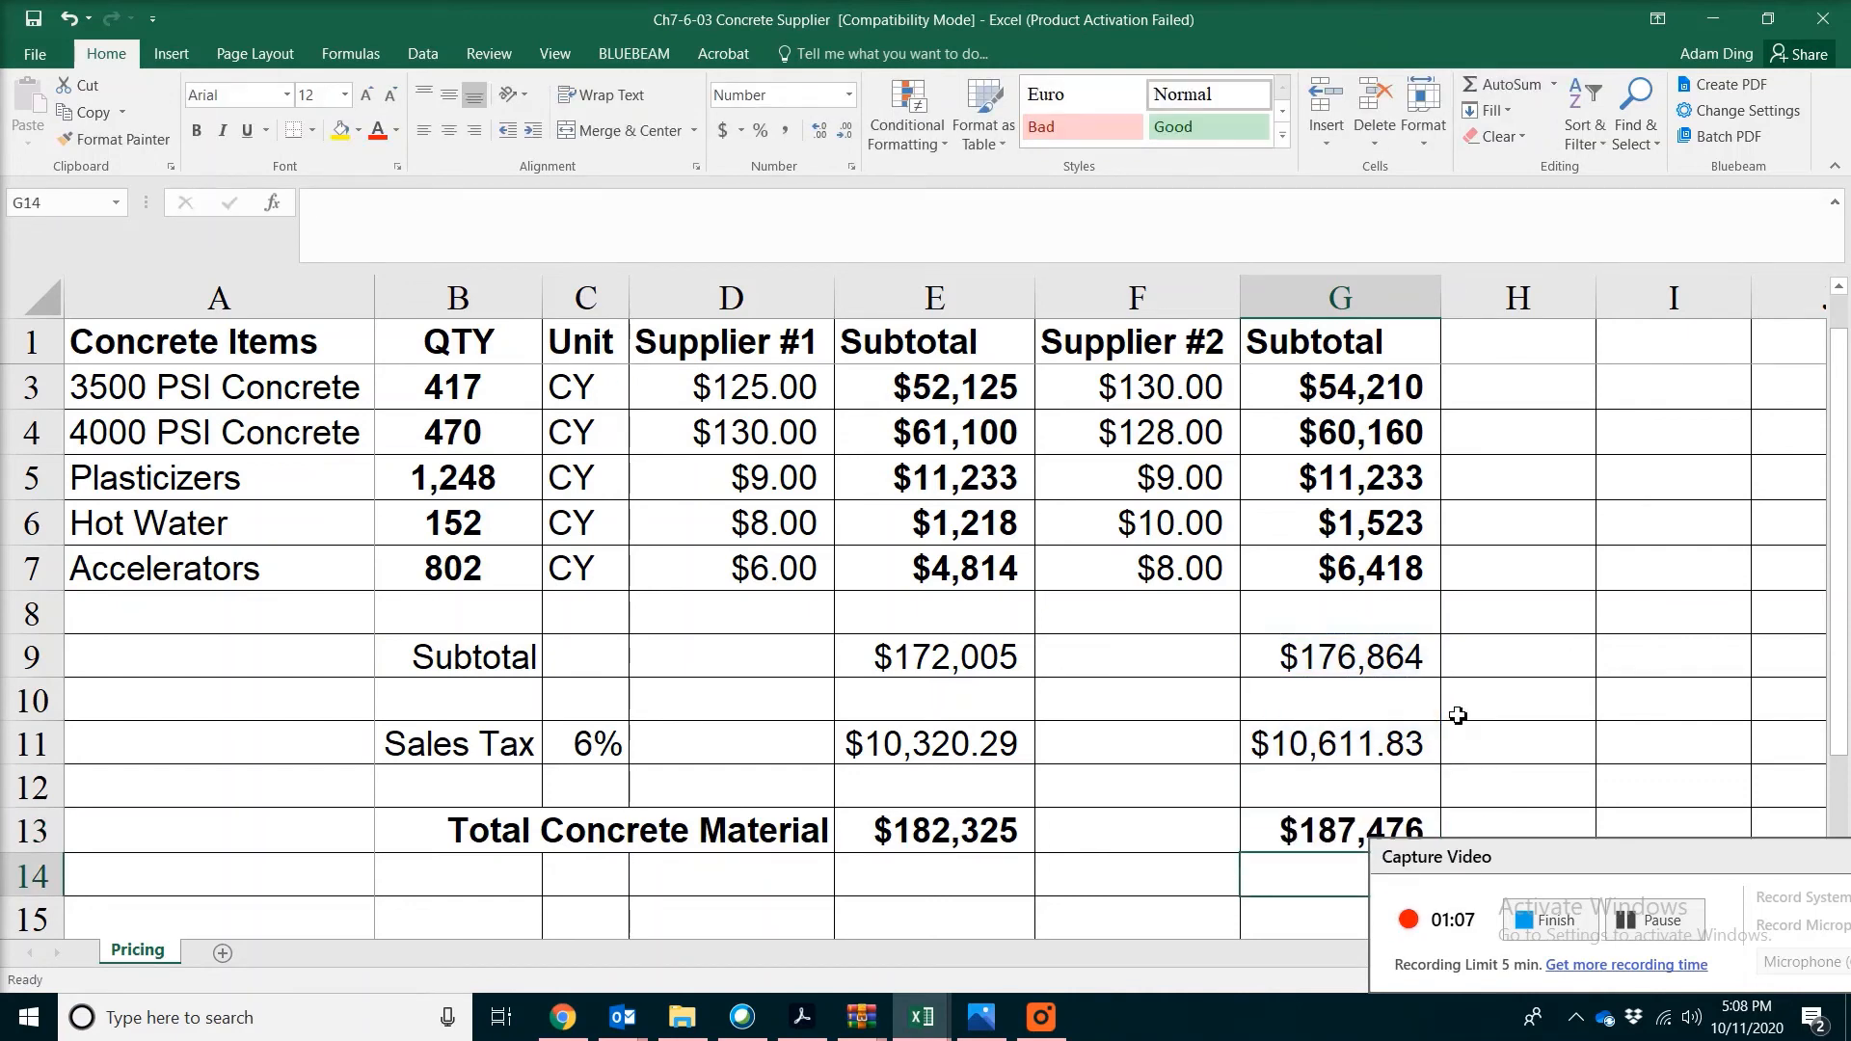
Switch to the Key to Concrete Supplier workbook to view its Pricing sheet
left_click_drag(1578, 869, 1589, 886)
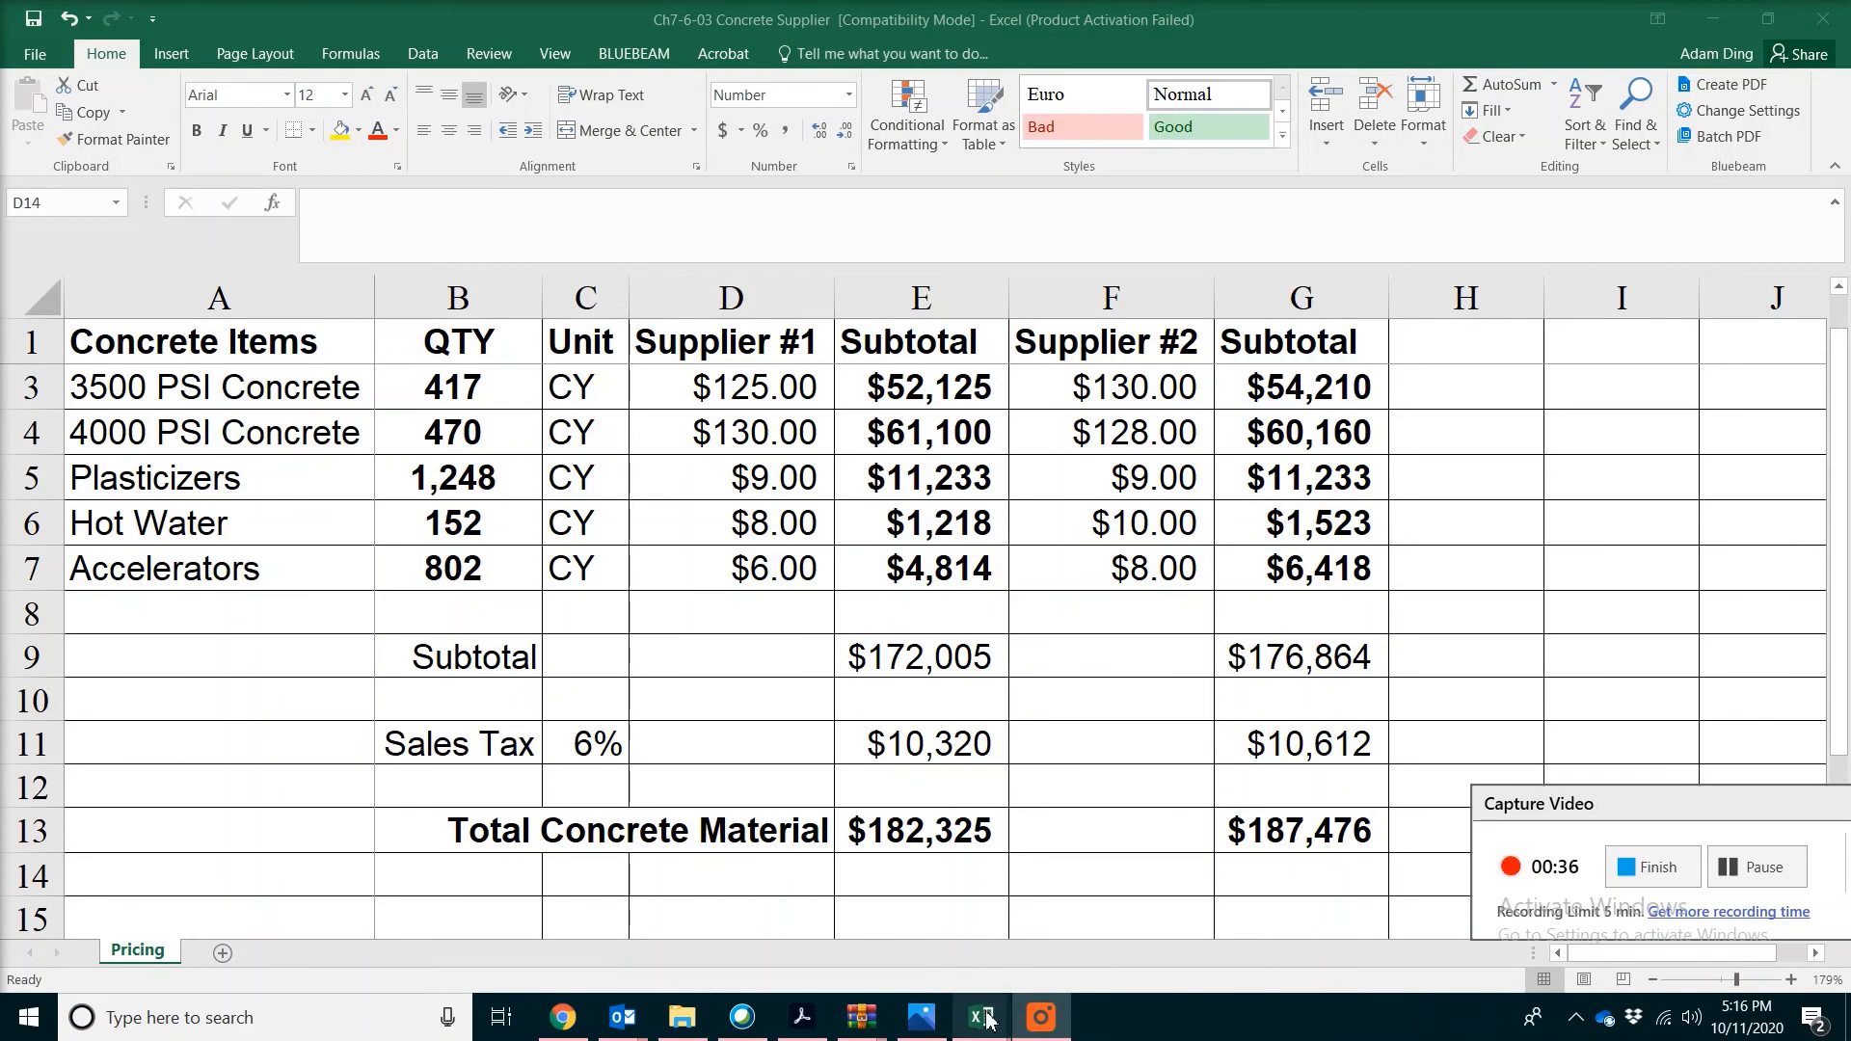
mouse_move(987, 1032)
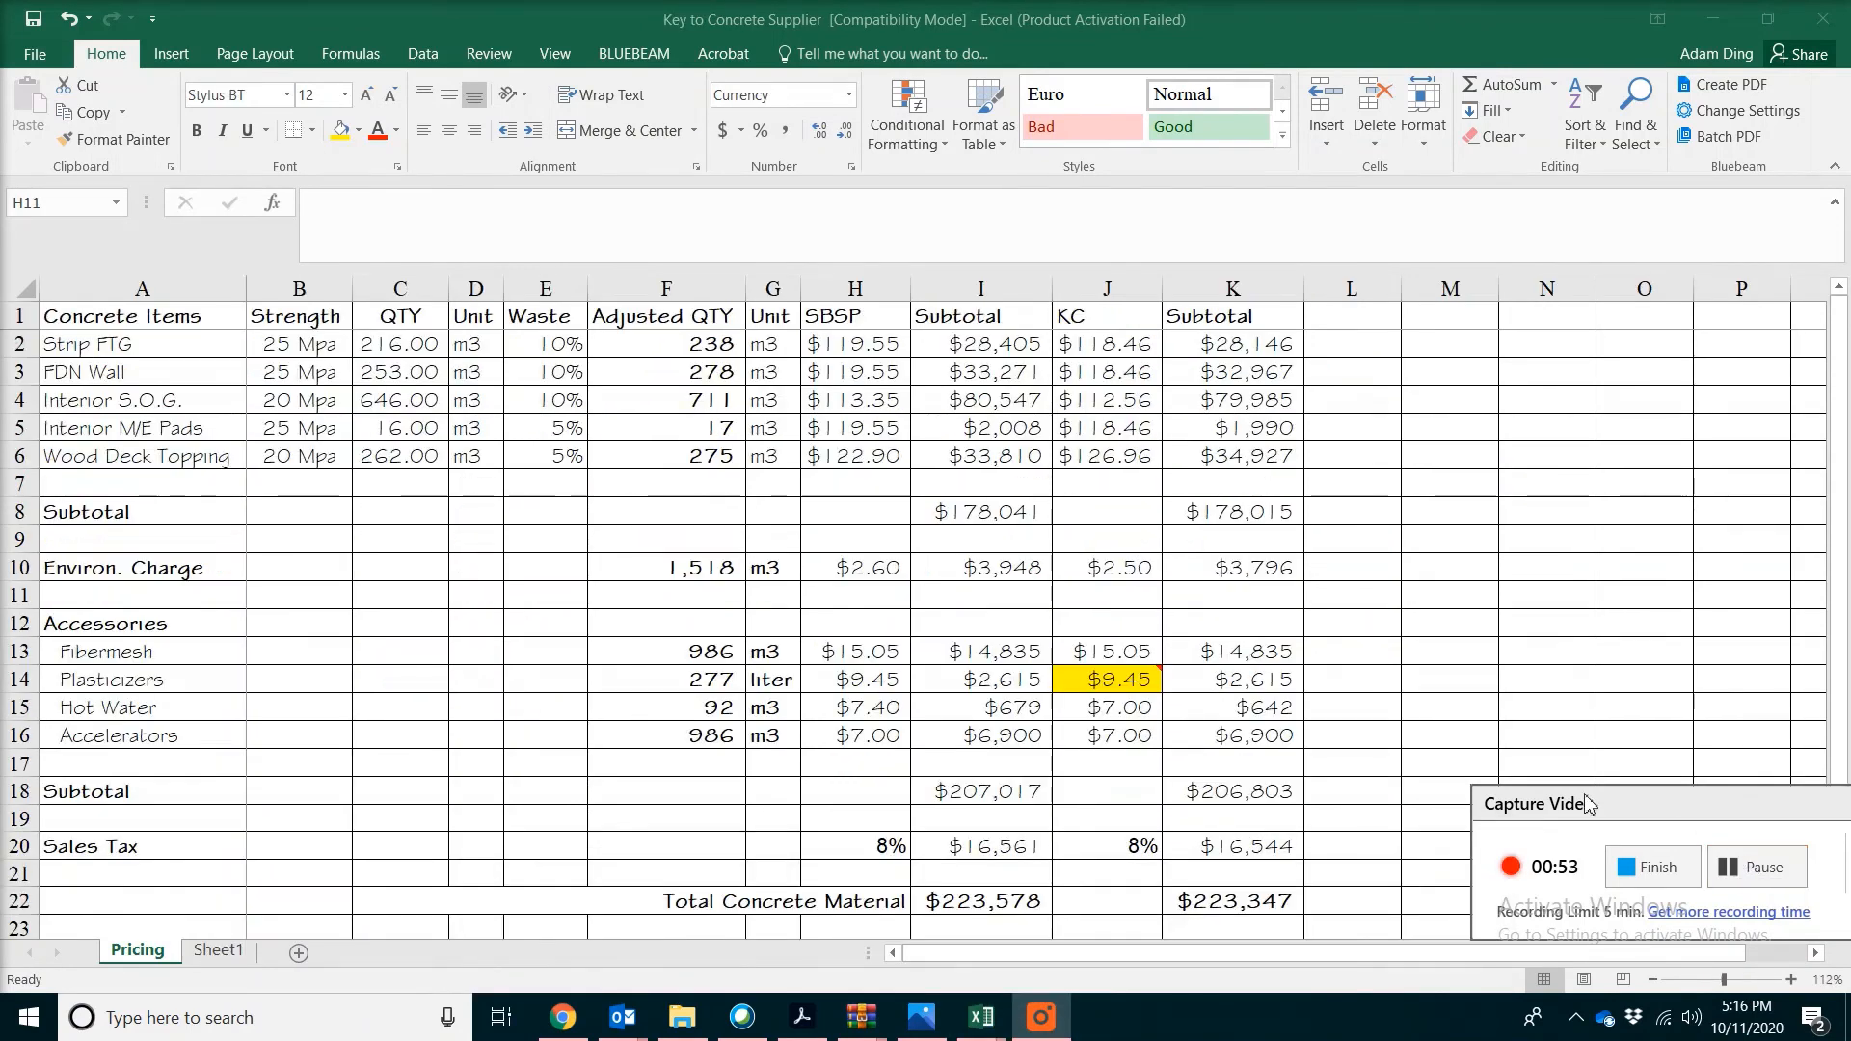